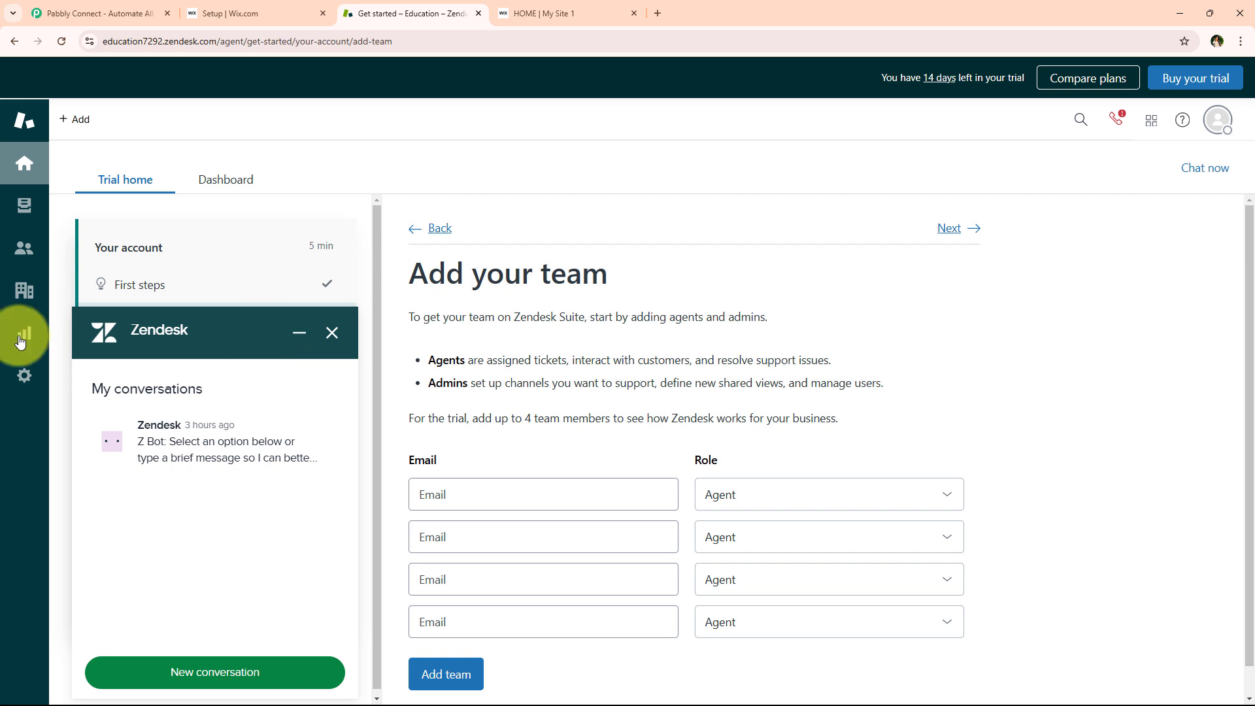
Submit the filled Wix contact form test entry, check its confirmation, and return to Zendesk
{"action": "left_click", "coordinate": [517, 13]}
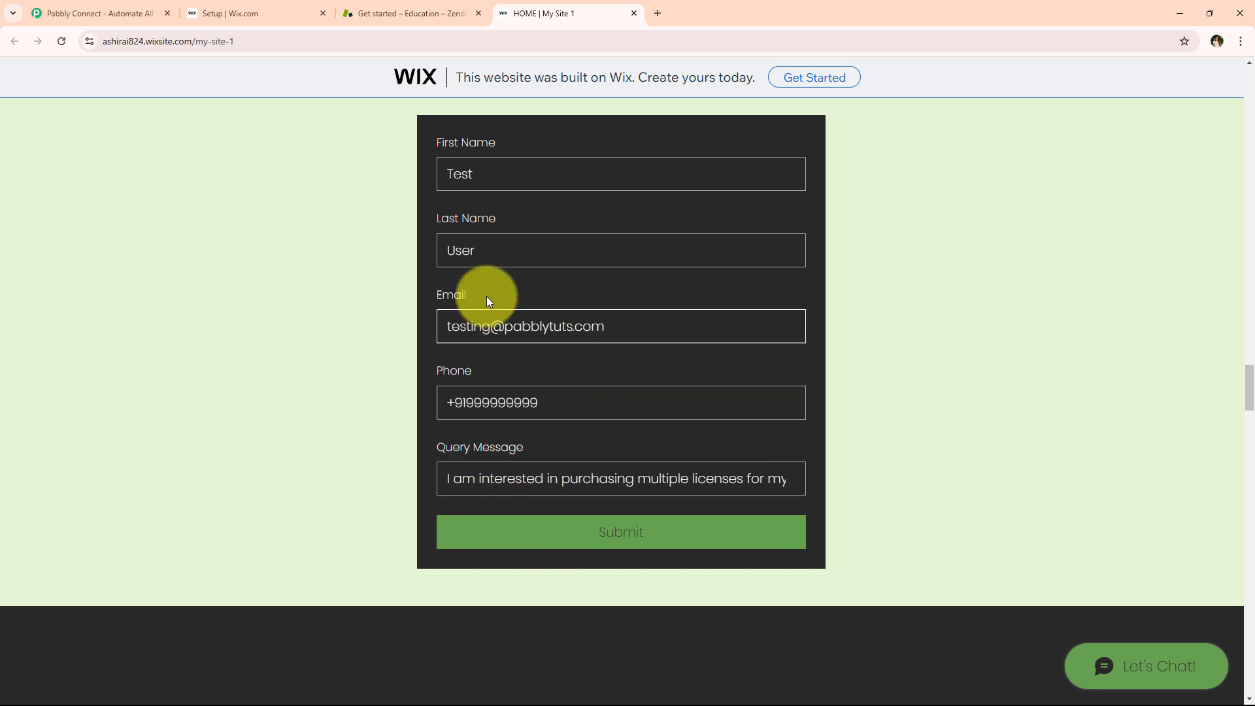
{"action": "left_click", "coordinate": [647, 547]}
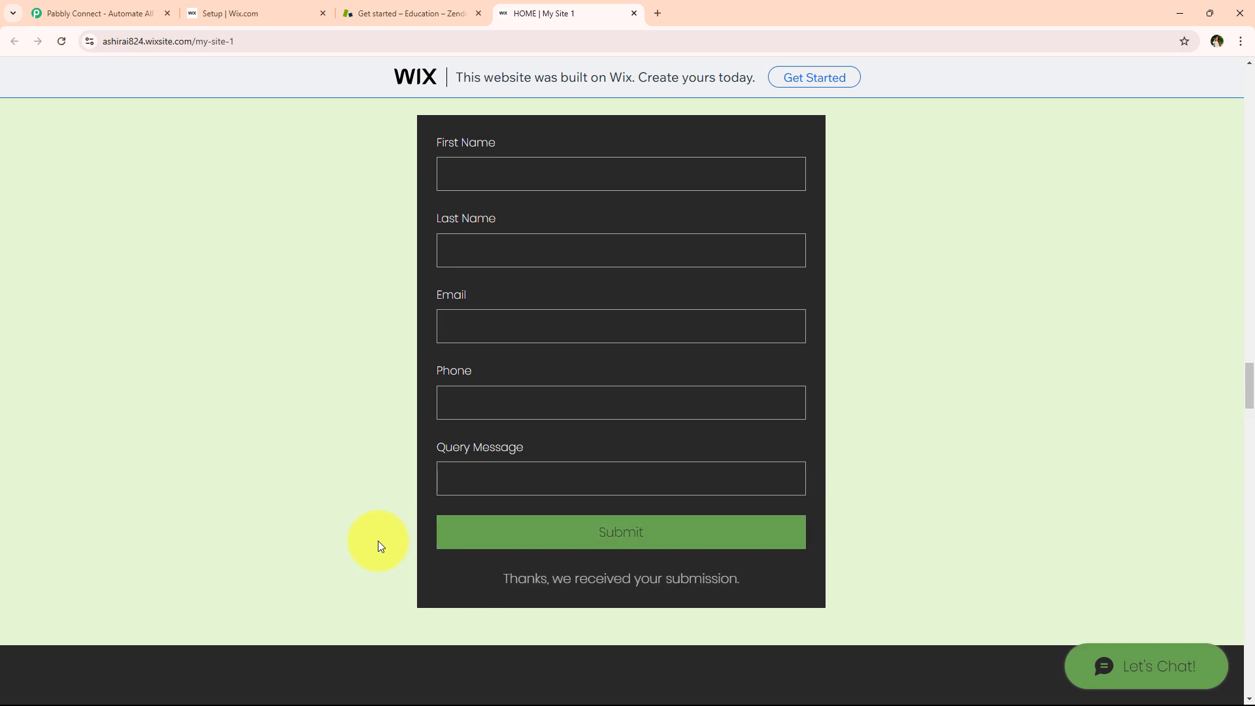
{"action": "left_click_drag", "start_coordinate": [510, 580], "coordinate": [751, 580]}
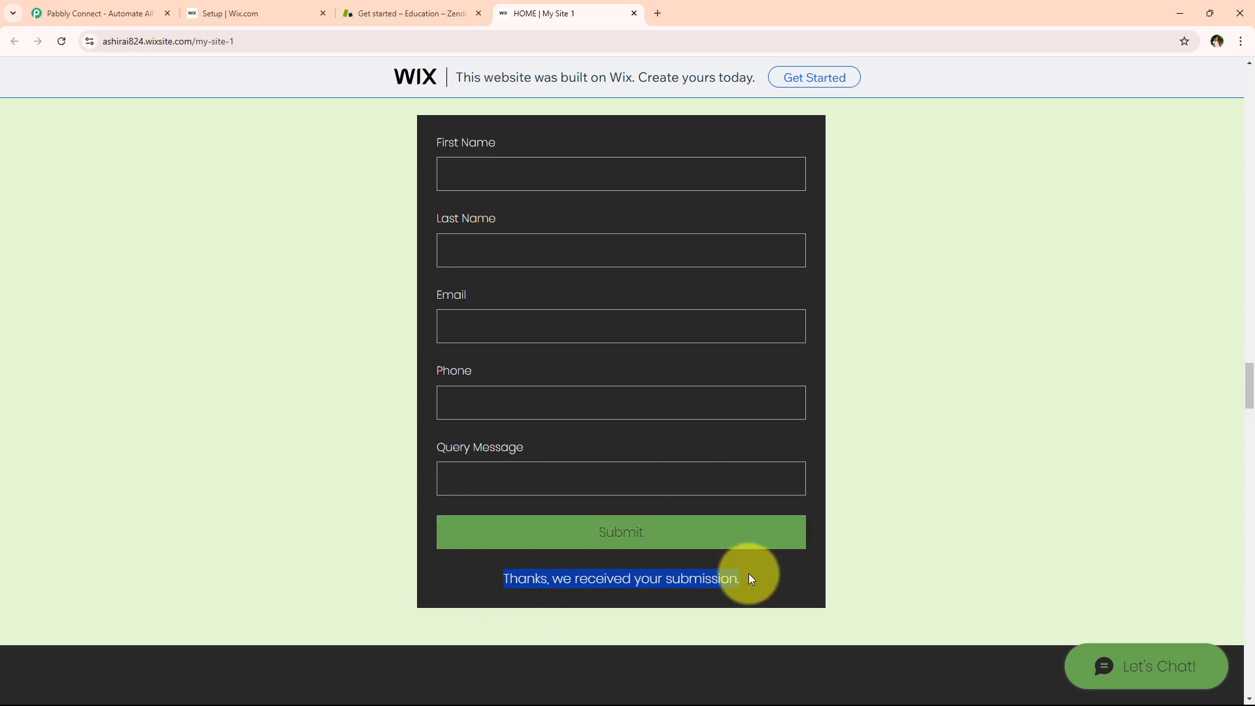
{"action": "left_click", "coordinate": [752, 571]}
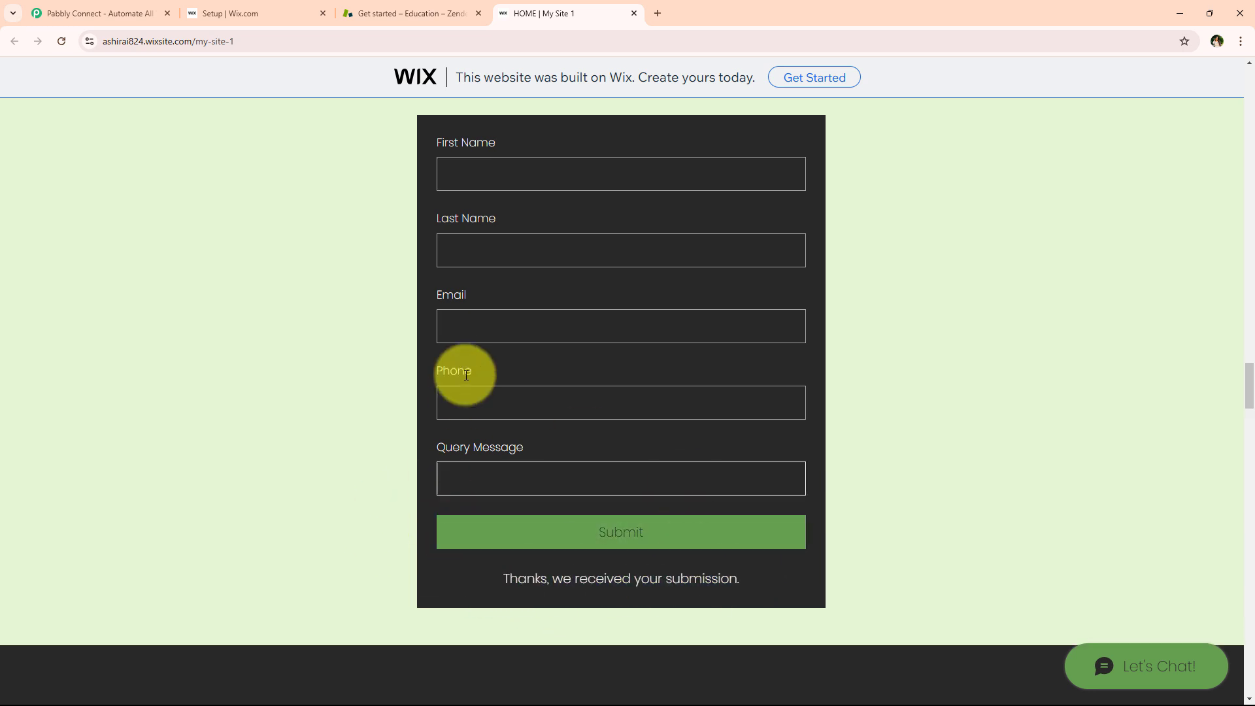
{"action": "left_click", "coordinate": [417, 13]}
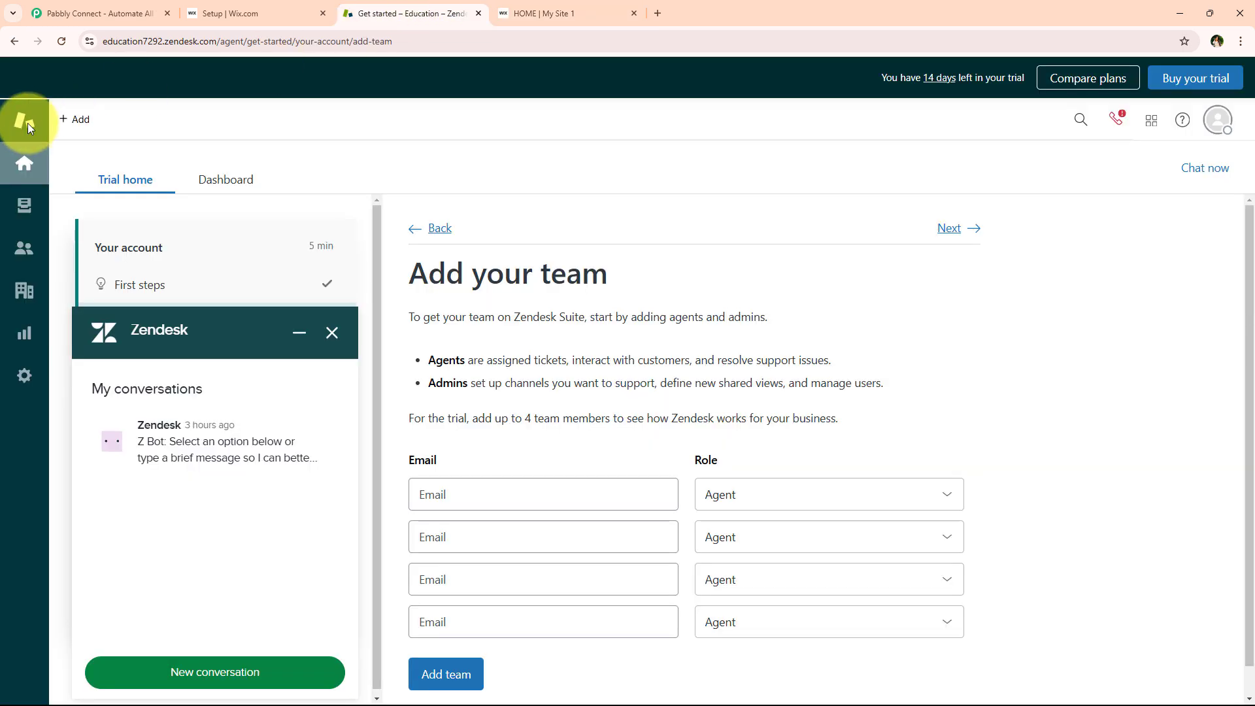
Check Zendesk's five-customer list, close the chat panel, and move to Pabbly Connect
{"action": "left_click", "coordinate": [21, 245]}
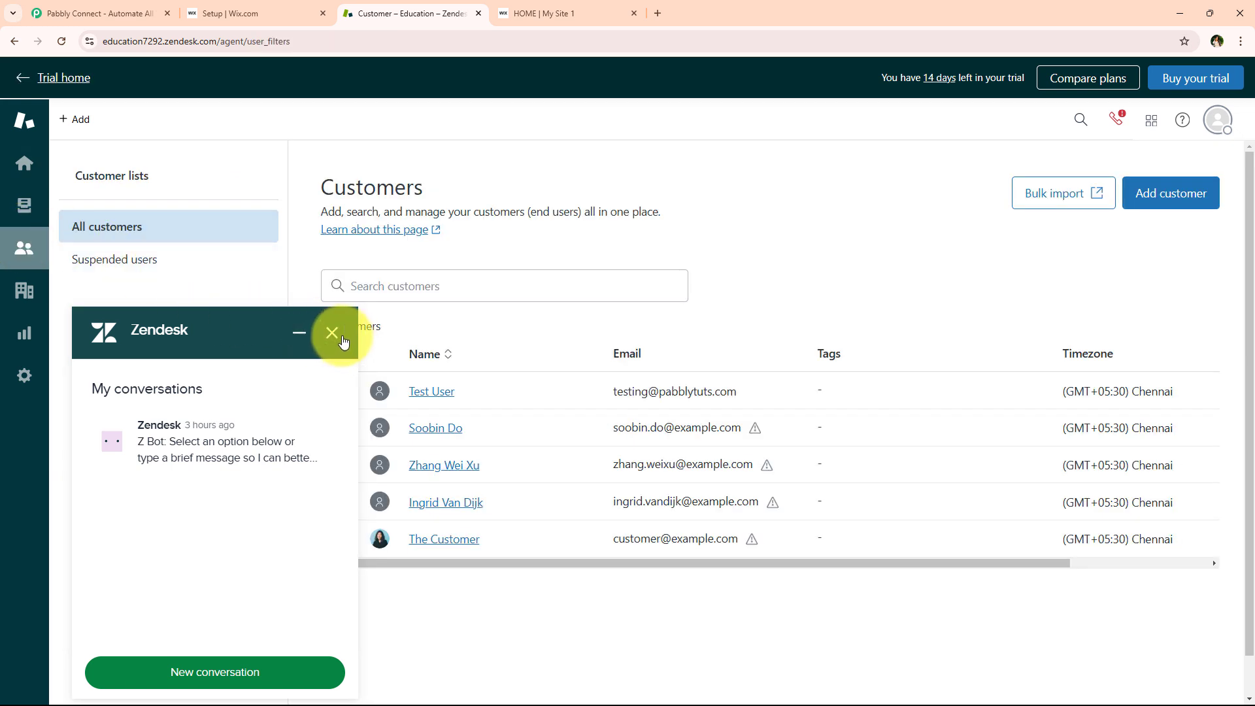
{"action": "left_click", "coordinate": [331, 332]}
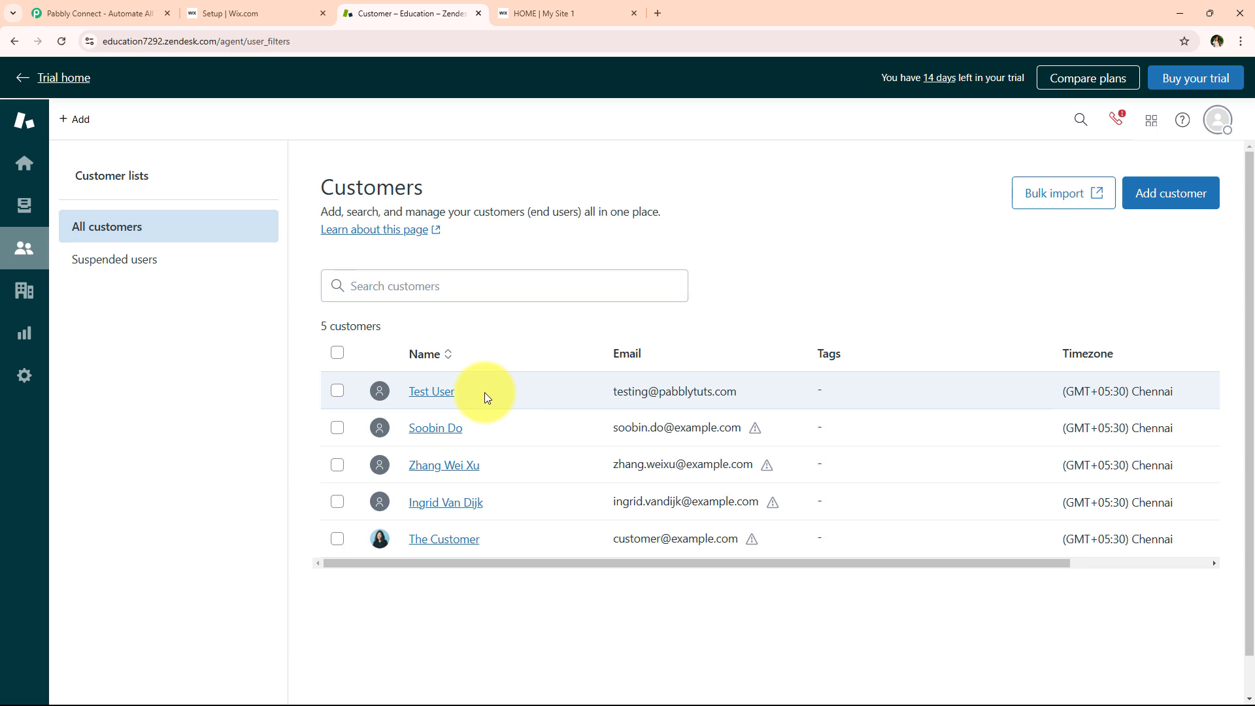
{"action": "left_click", "coordinate": [127, 12]}
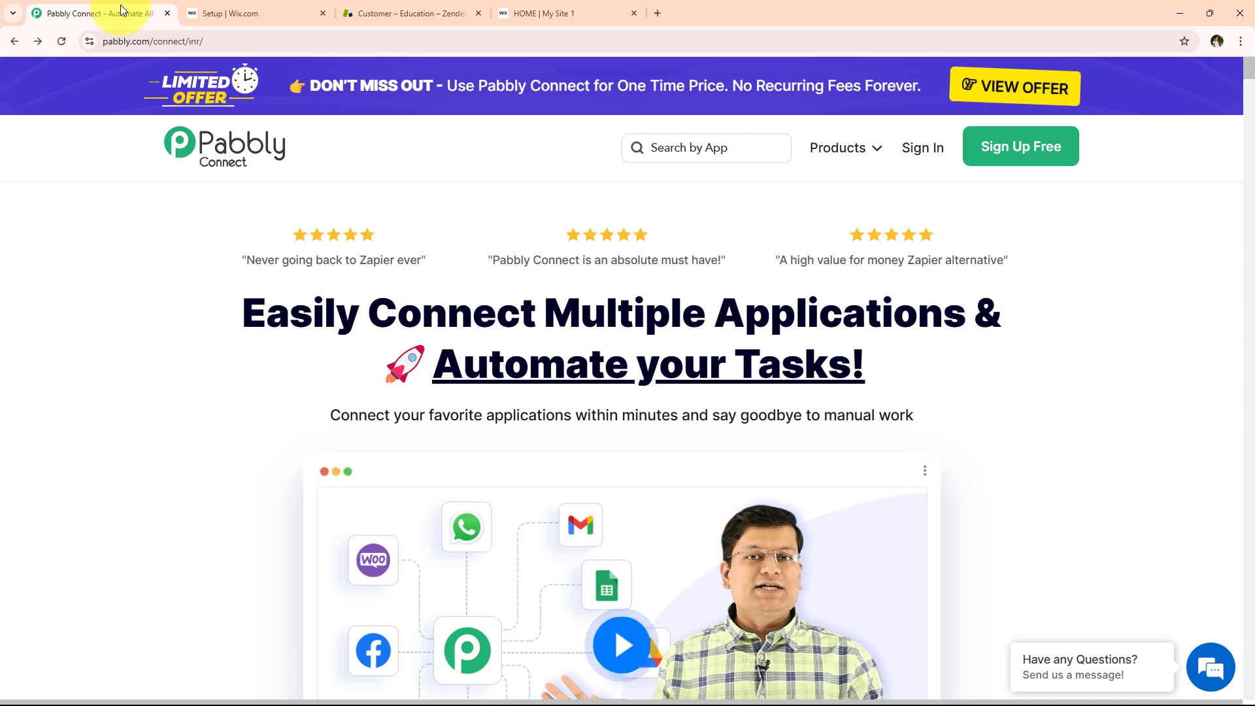
Sign in to Pabbly and launch Pabbly Connect from the All Pabbly Apps list
{"action": "left_click", "coordinate": [275, 36]}
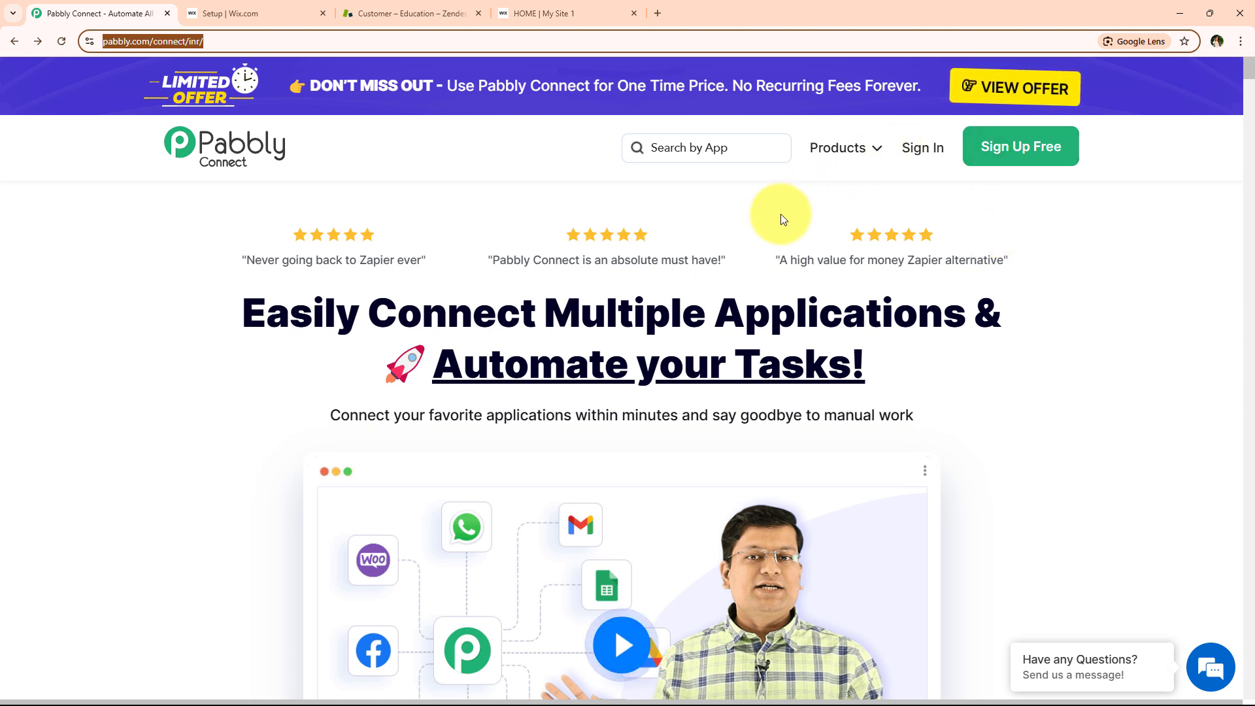
{"action": "left_click_drag", "start_coordinate": [870, 370], "coordinate": [248, 312]}
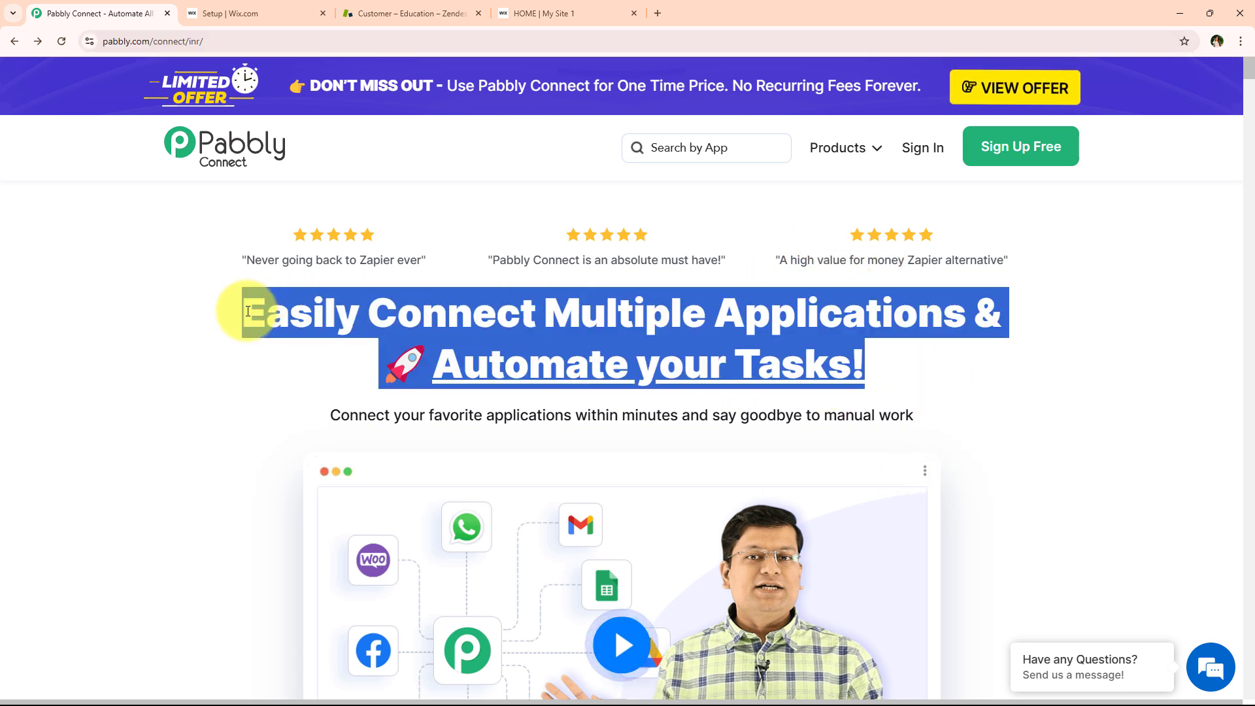
{"action": "left_click", "coordinate": [932, 163]}
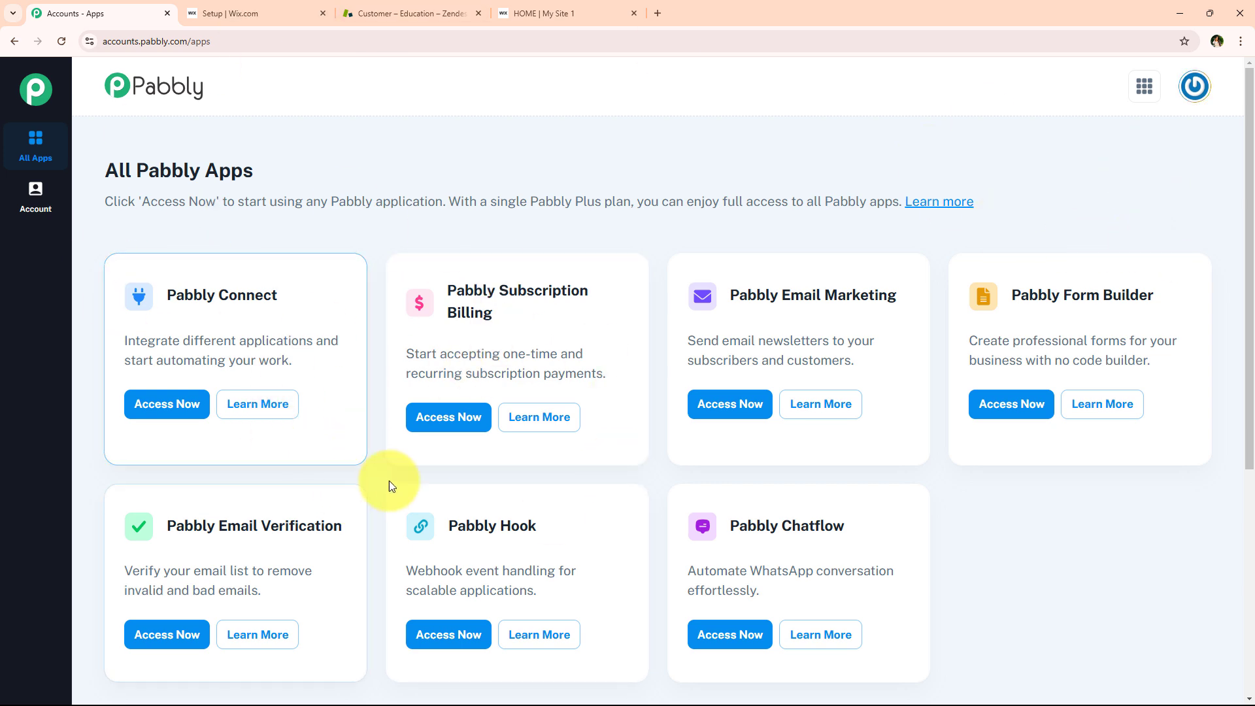
{"action": "scroll", "coordinate": [355, 445], "scroll_direction": "down", "scroll_amount": 1}
{"action": "scroll", "coordinate": [356, 445], "scroll_direction": "up", "scroll_amount": 1}
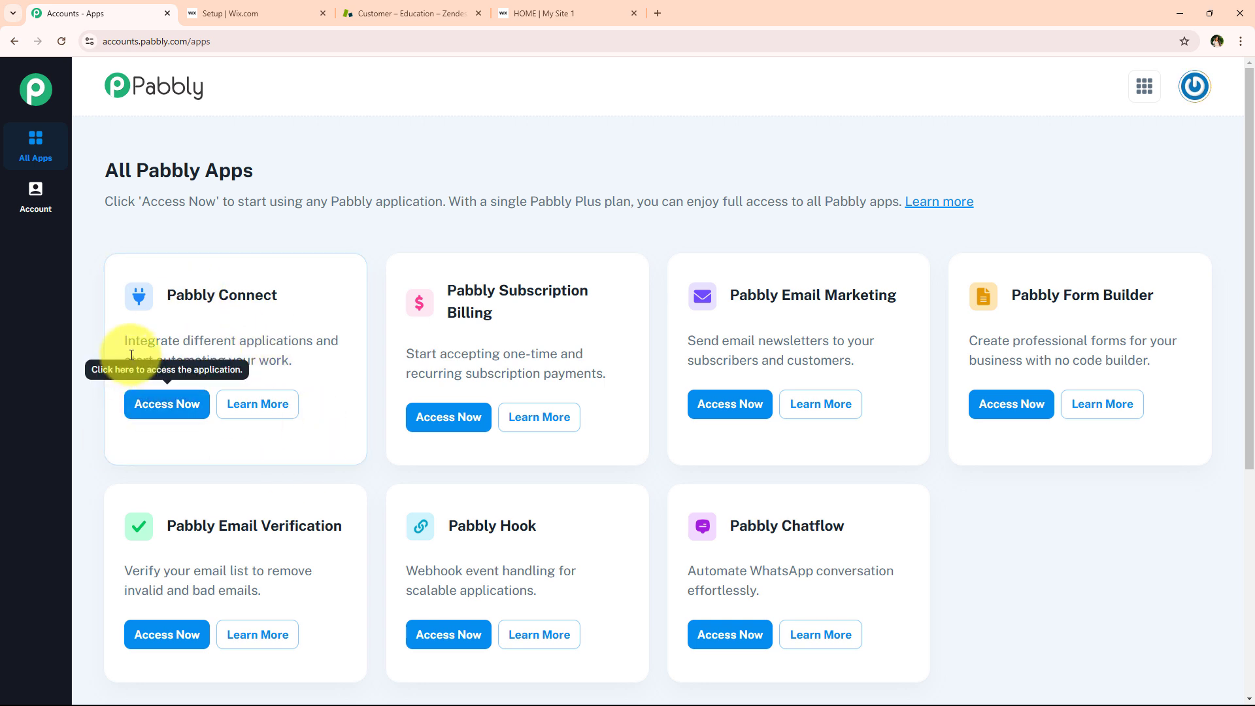
{"action": "left_click_drag", "start_coordinate": [128, 342], "coordinate": [311, 338]}
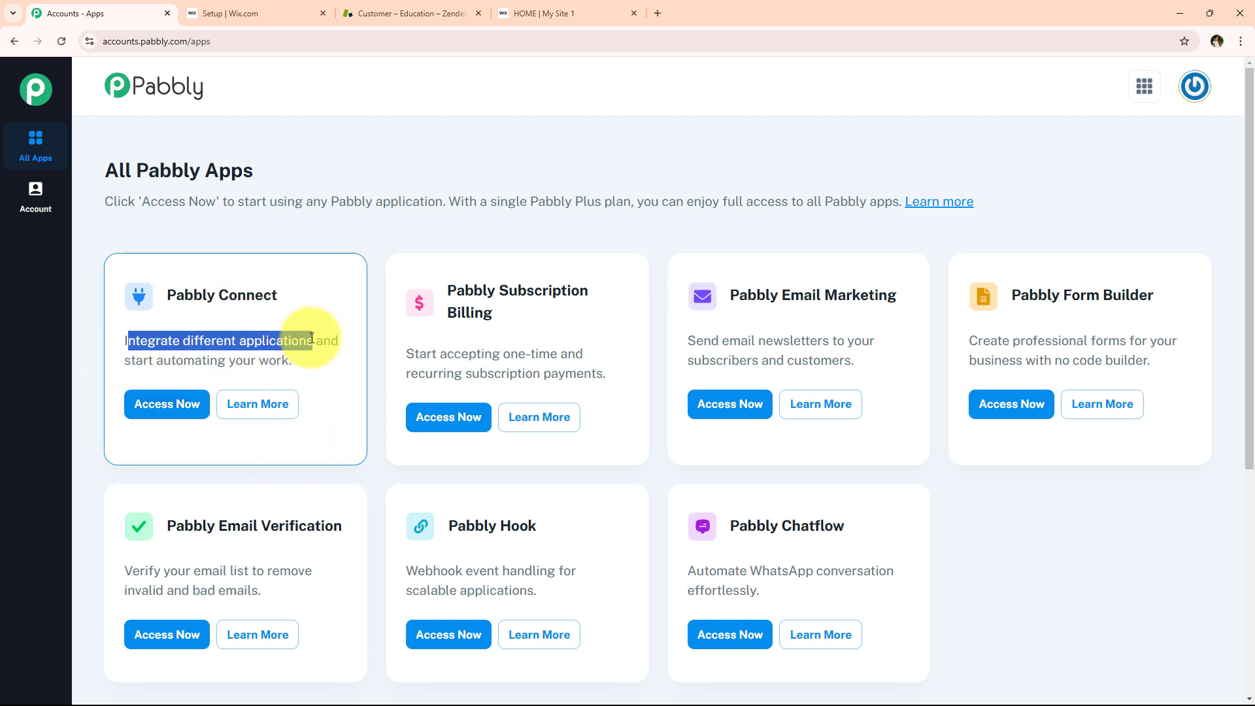
{"action": "left_click", "coordinate": [312, 338]}
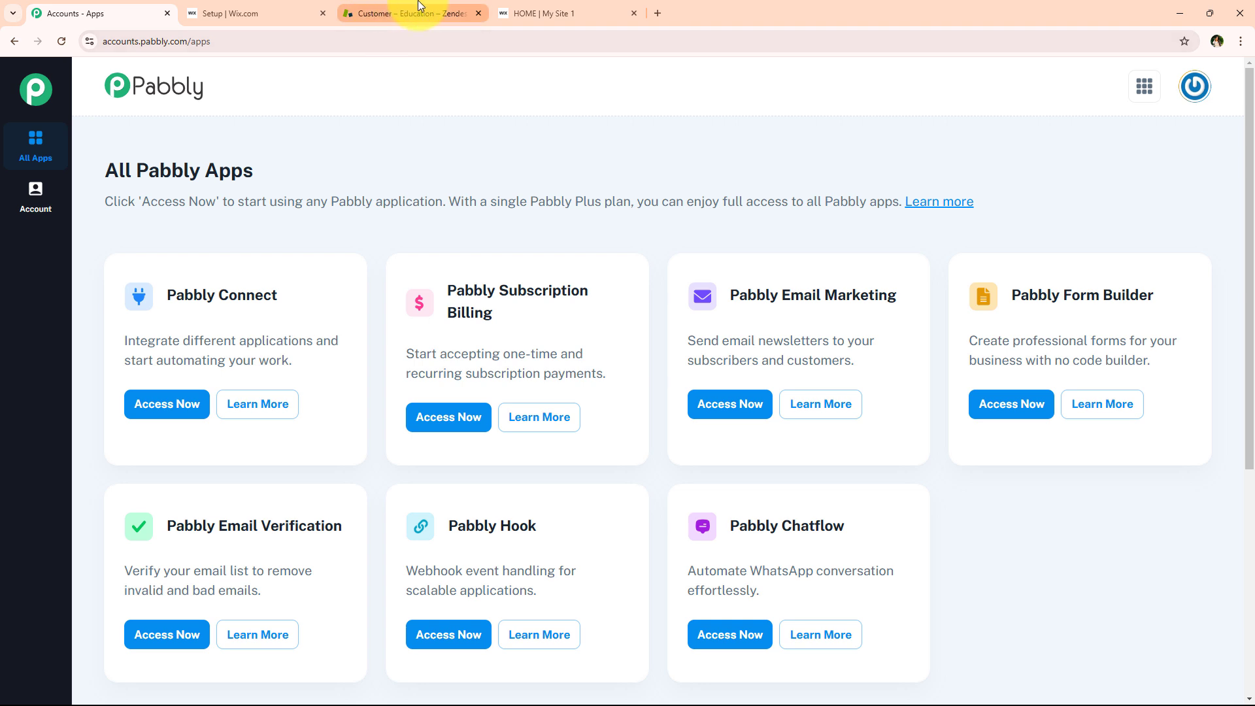
{"action": "left_click", "coordinate": [171, 409]}
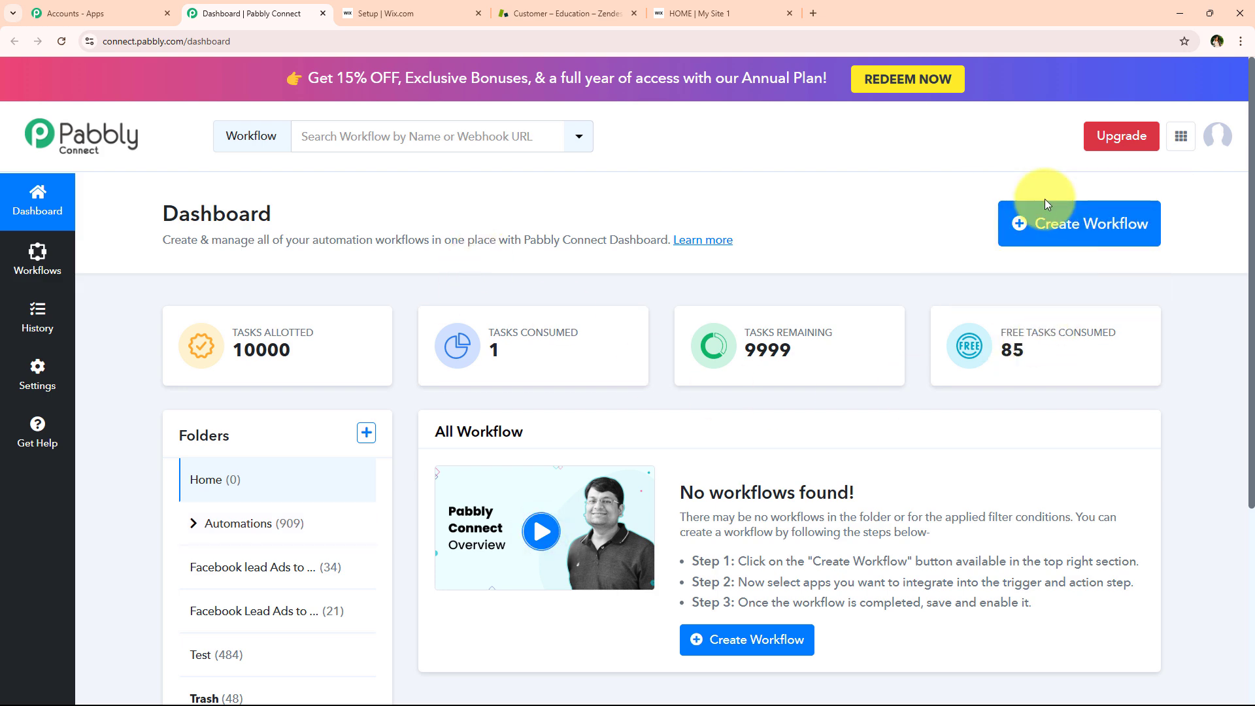
Create a workflow named 'How to Create Zendesk User on Wix Forms Submission' in Automations
{"action": "left_click", "coordinate": [1031, 235]}
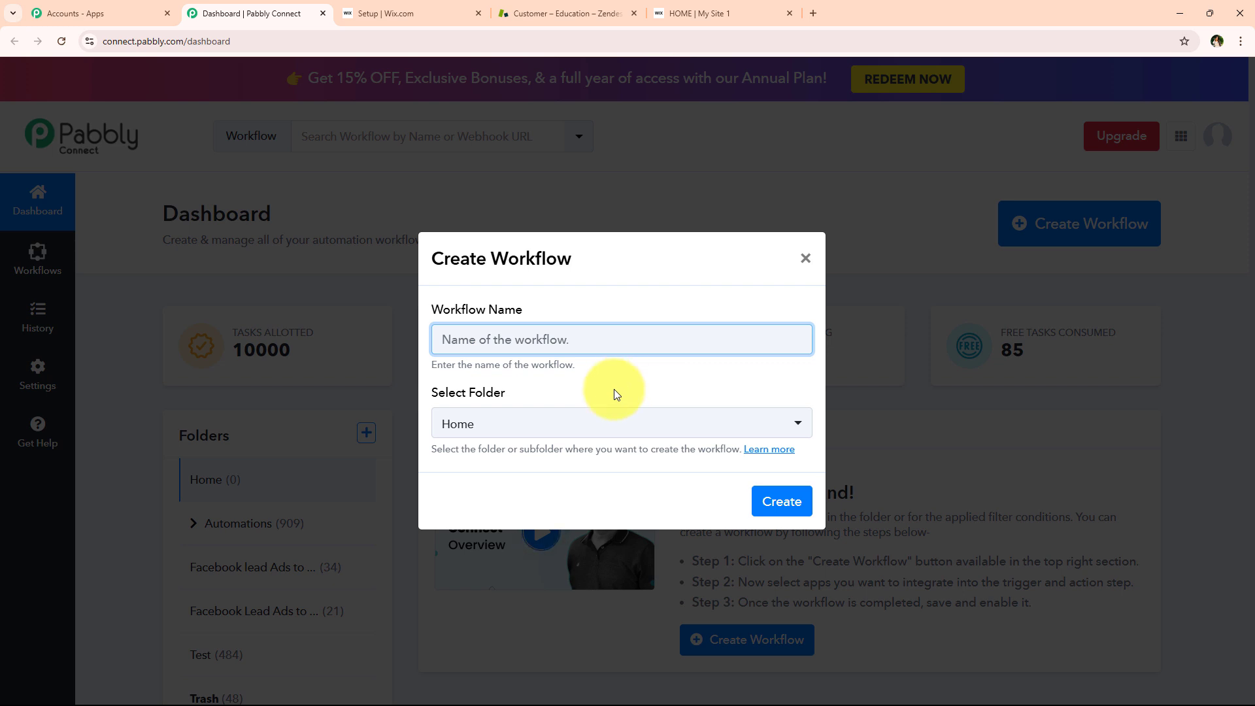
{"action": "left_click", "coordinate": [568, 429]}
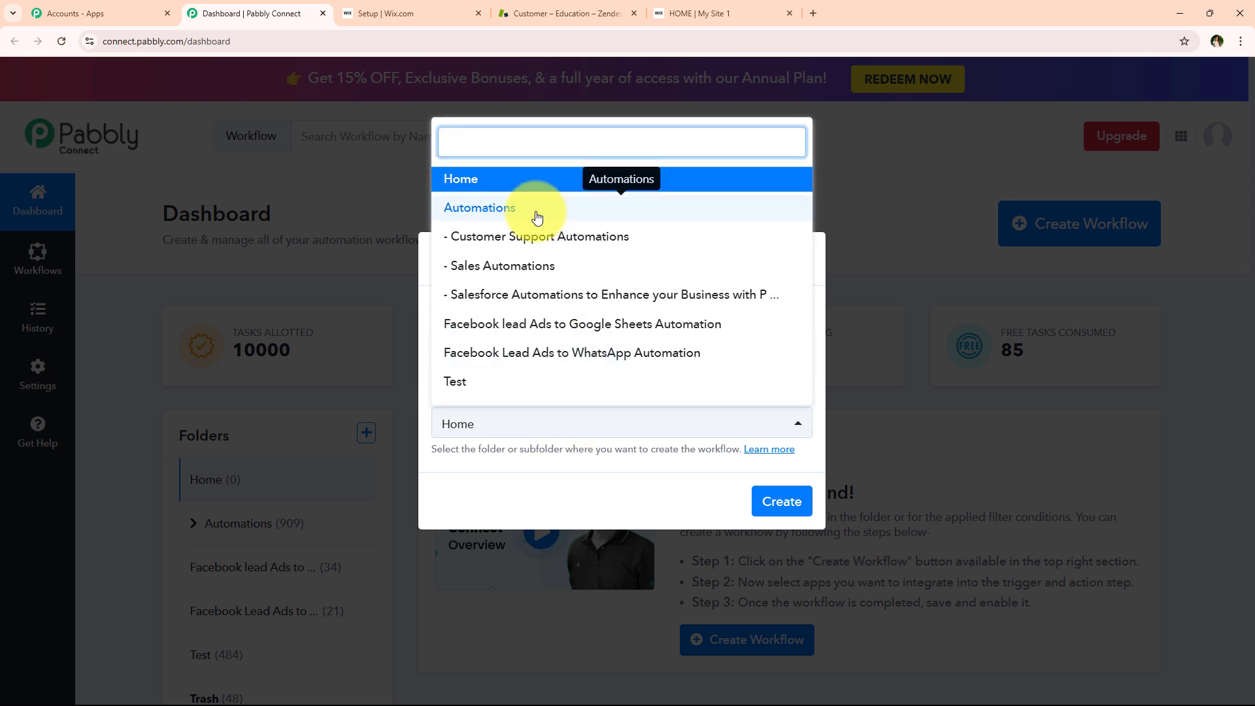
{"action": "left_click", "coordinate": [538, 216]}
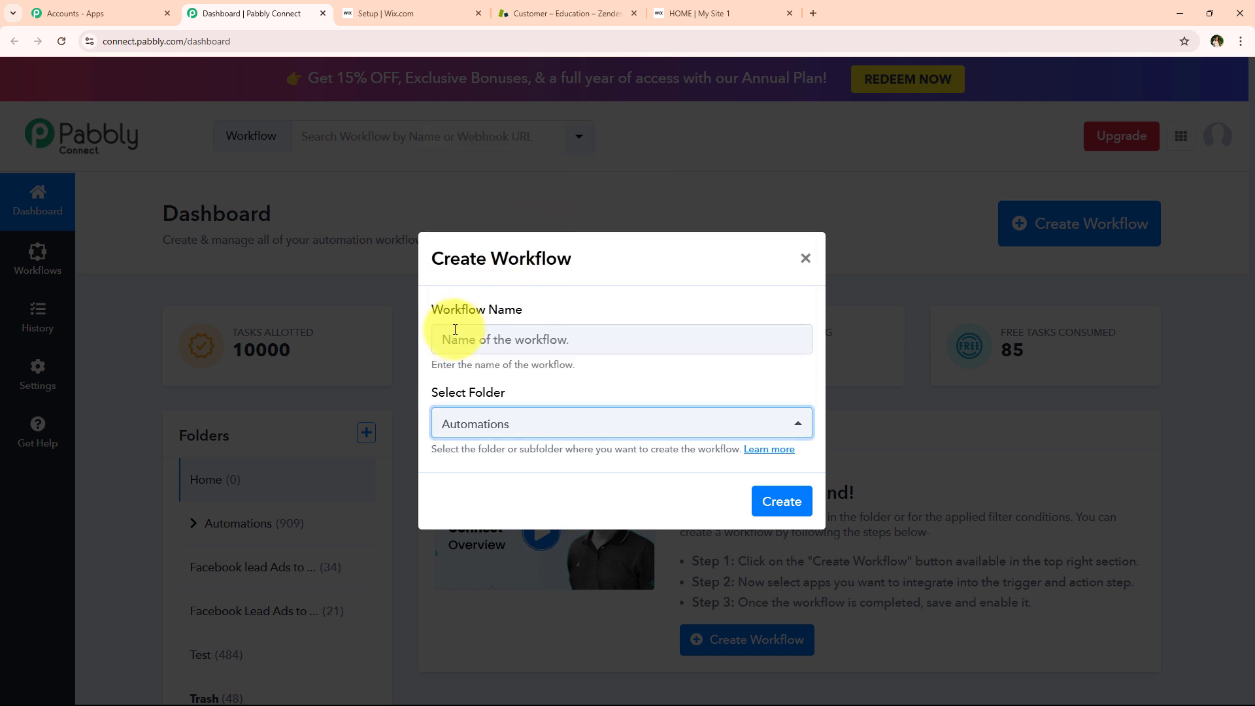
{"action": "left_click", "coordinate": [456, 330]}
{"action": "key", "text": "ctrl+v"}
{"action": "left_click_drag", "start_coordinate": [434, 338], "coordinate": [805, 333]}
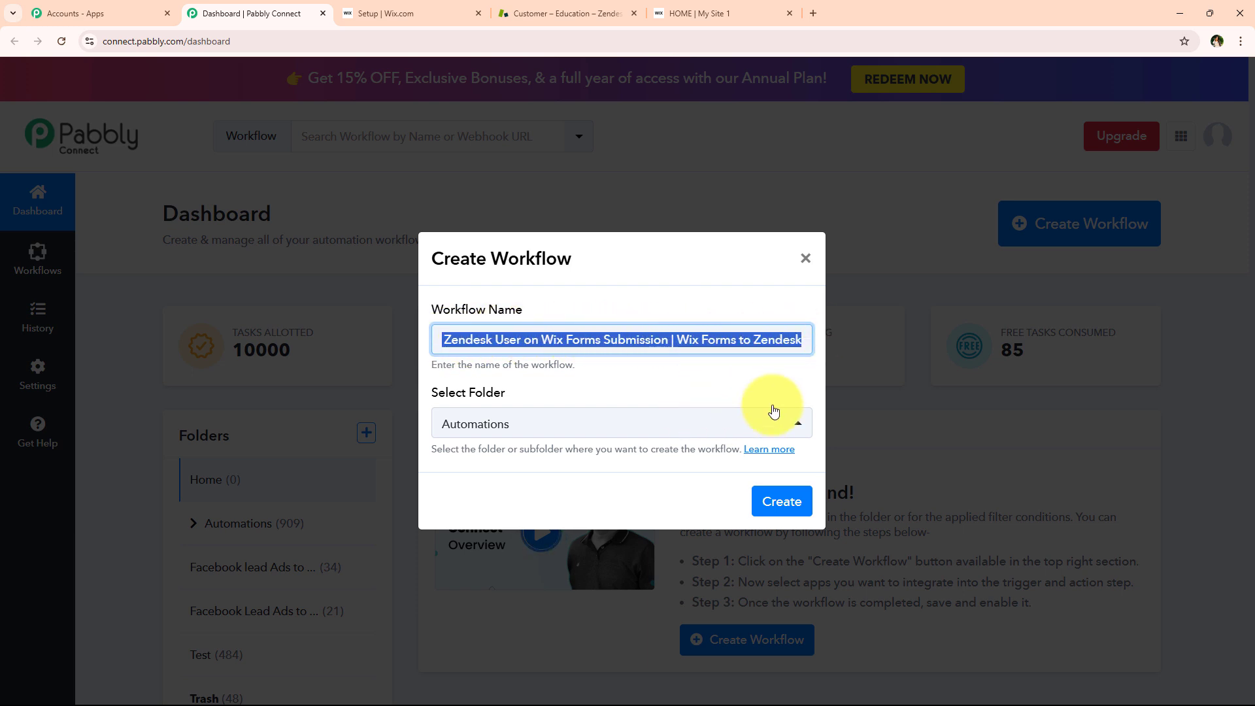
{"action": "left_click", "coordinate": [788, 502]}
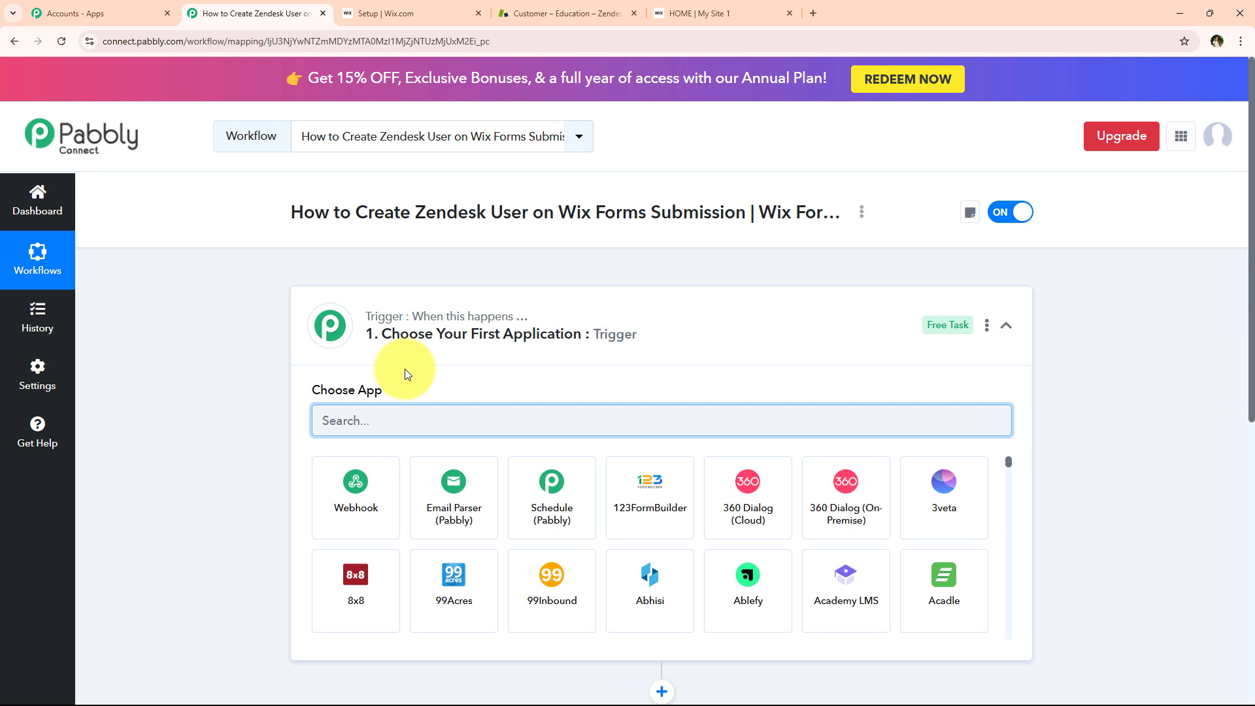
Search 'Wix' and set the workflow's trigger app to Wix Forms
{"action": "left_click", "coordinate": [499, 344]}
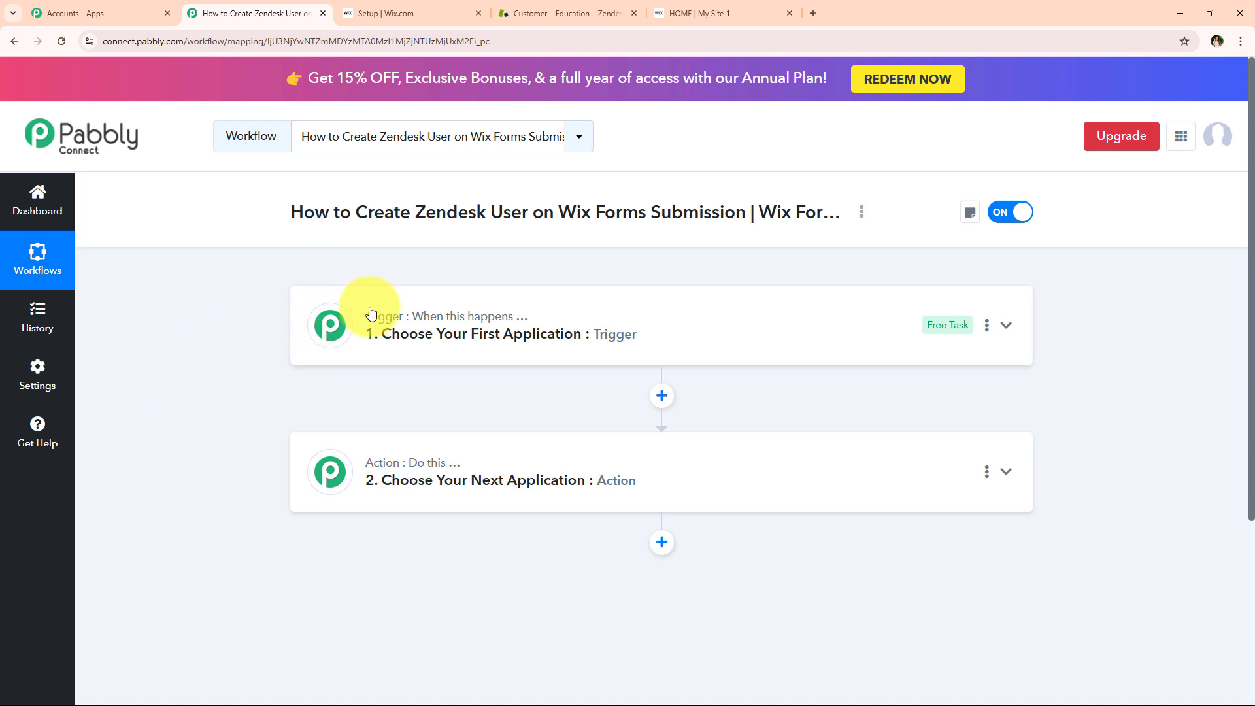
{"action": "left_click_drag", "start_coordinate": [356, 212], "coordinate": [751, 213]}
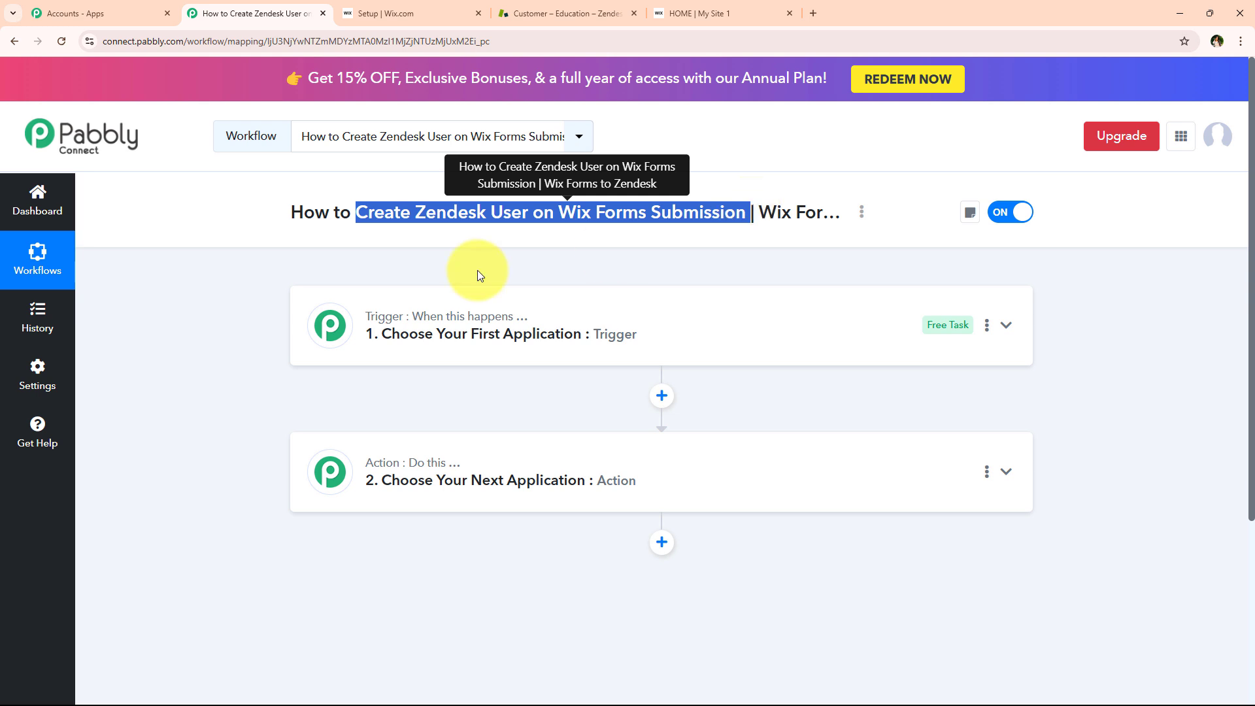
{"action": "left_click", "coordinate": [358, 321]}
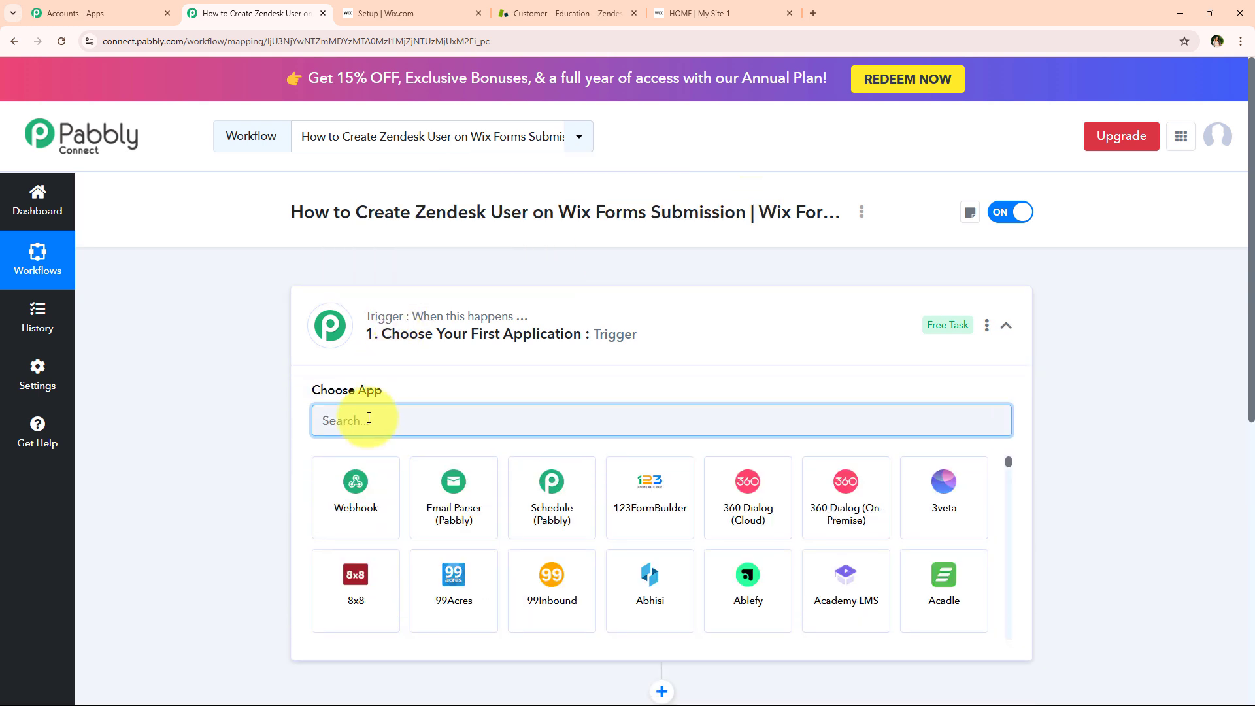
{"action": "type", "text": "Wix Forms"}
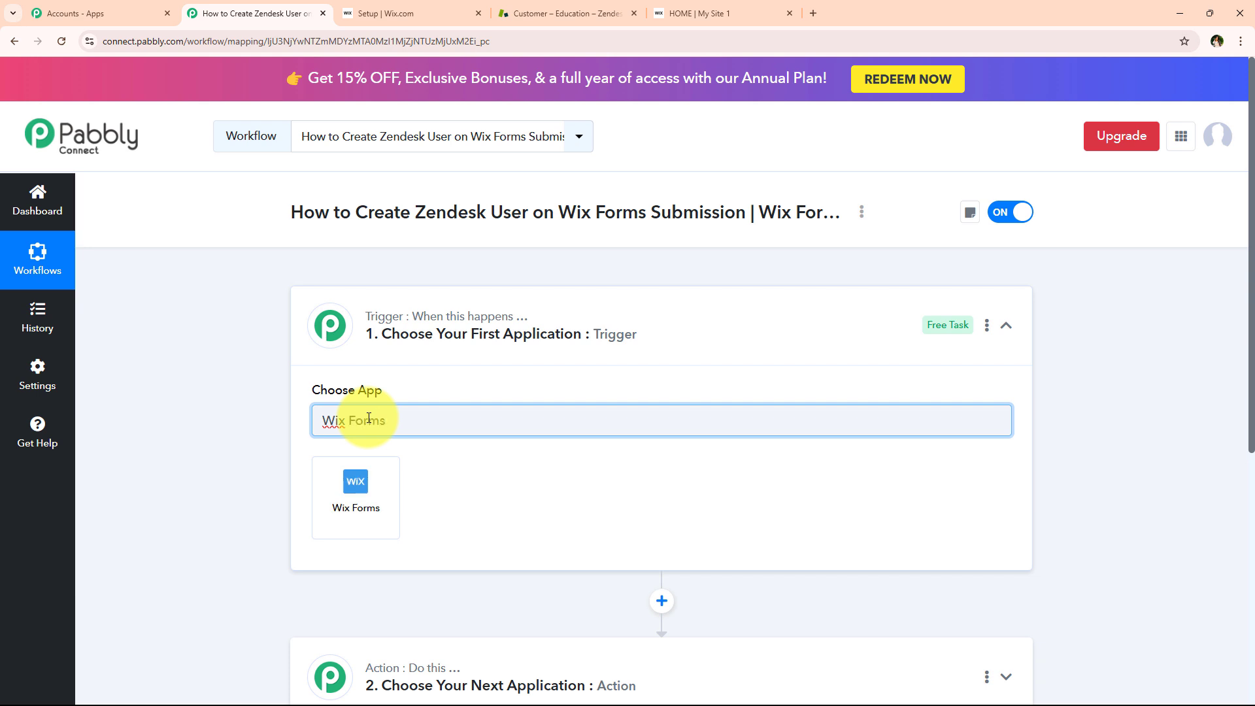
{"action": "left_click", "coordinate": [331, 481]}
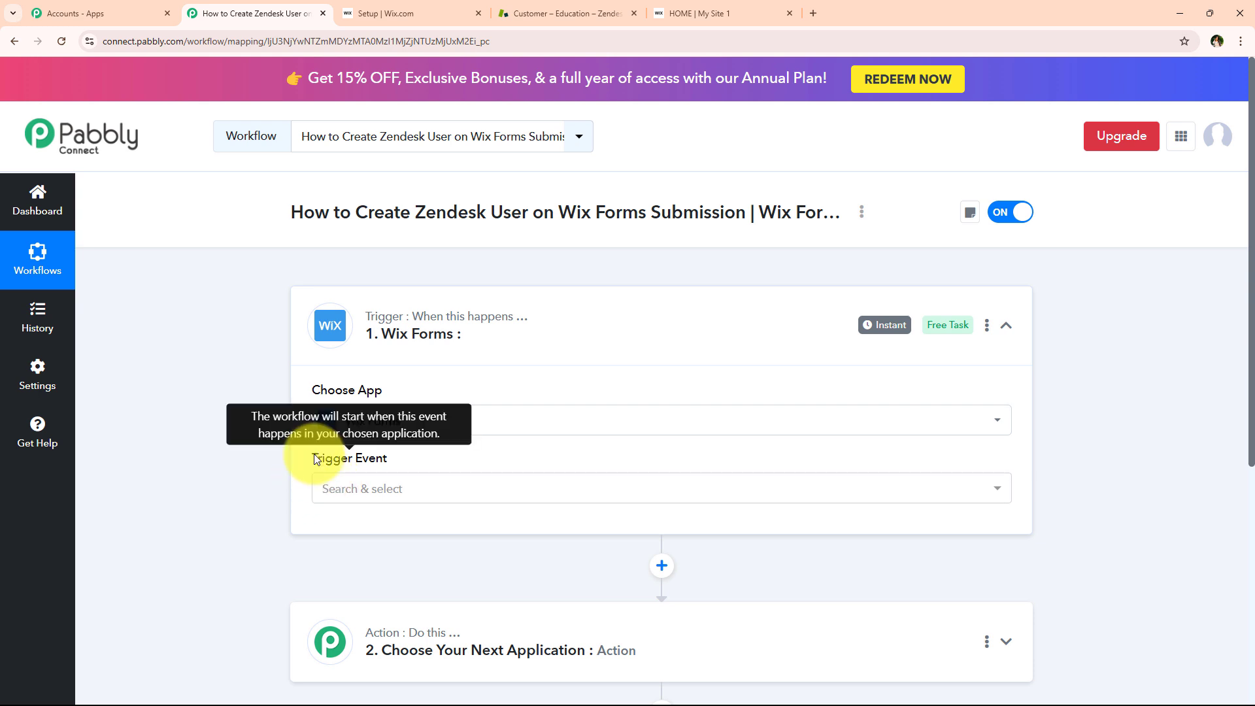
{"action": "left_click", "coordinate": [354, 503]}
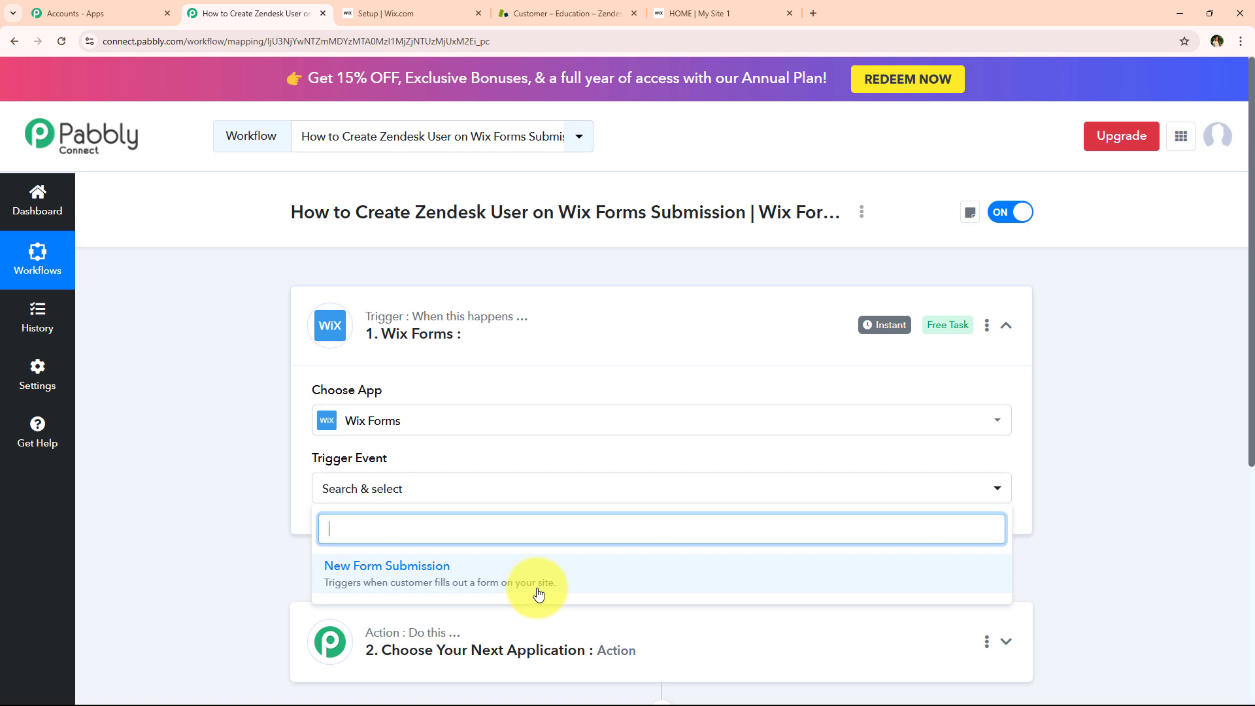
{"action": "left_click", "coordinate": [538, 594]}
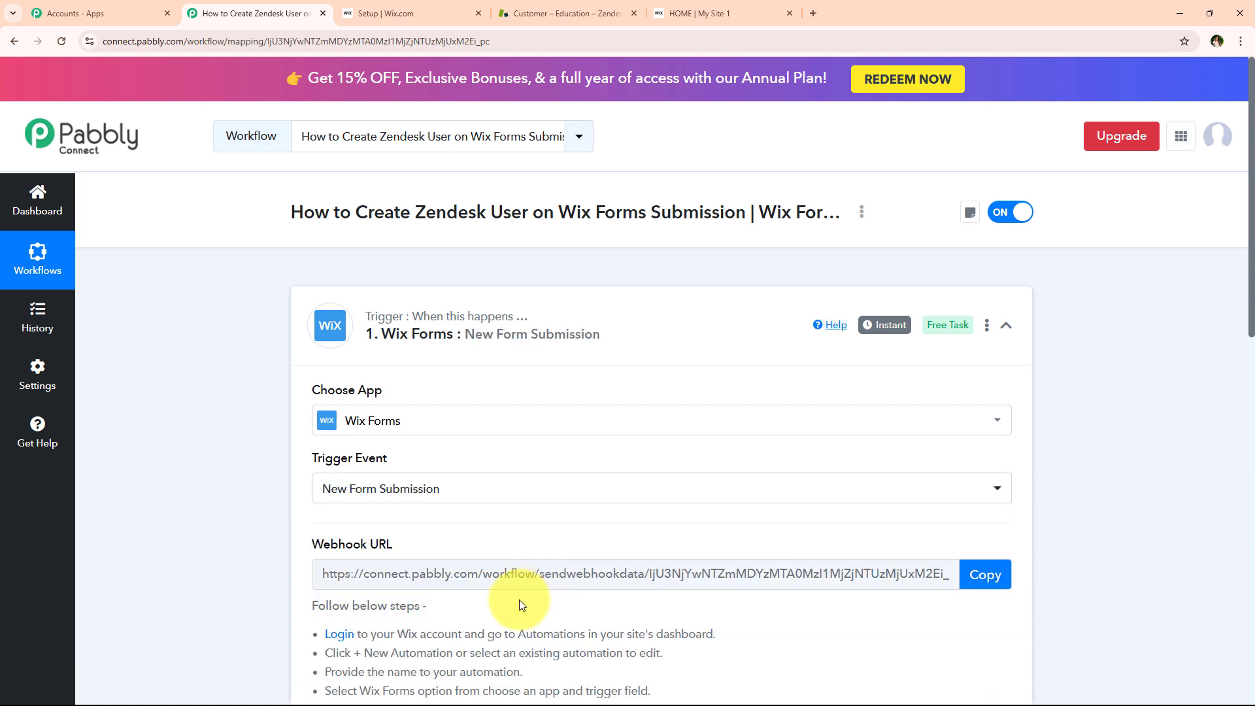
{"action": "scroll", "coordinate": [285, 524], "scroll_direction": "down", "scroll_amount": 1}
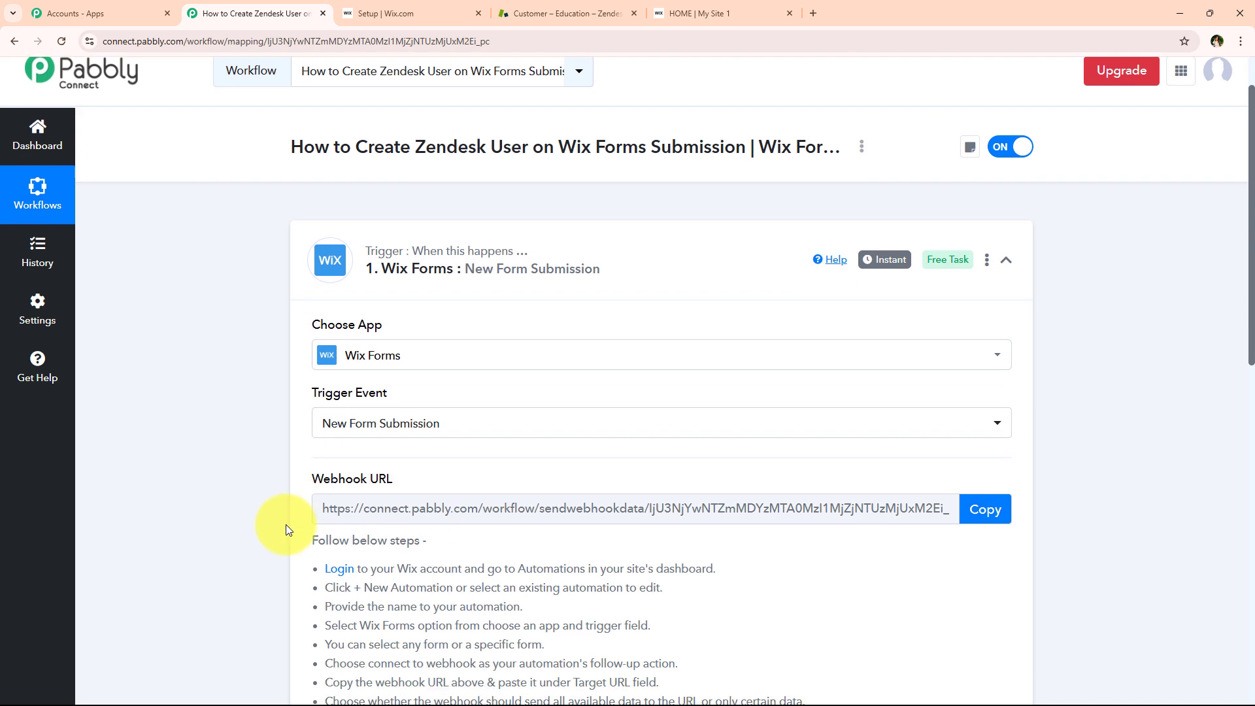
{"action": "scroll", "coordinate": [285, 438], "scroll_direction": "down", "scroll_amount": 2}
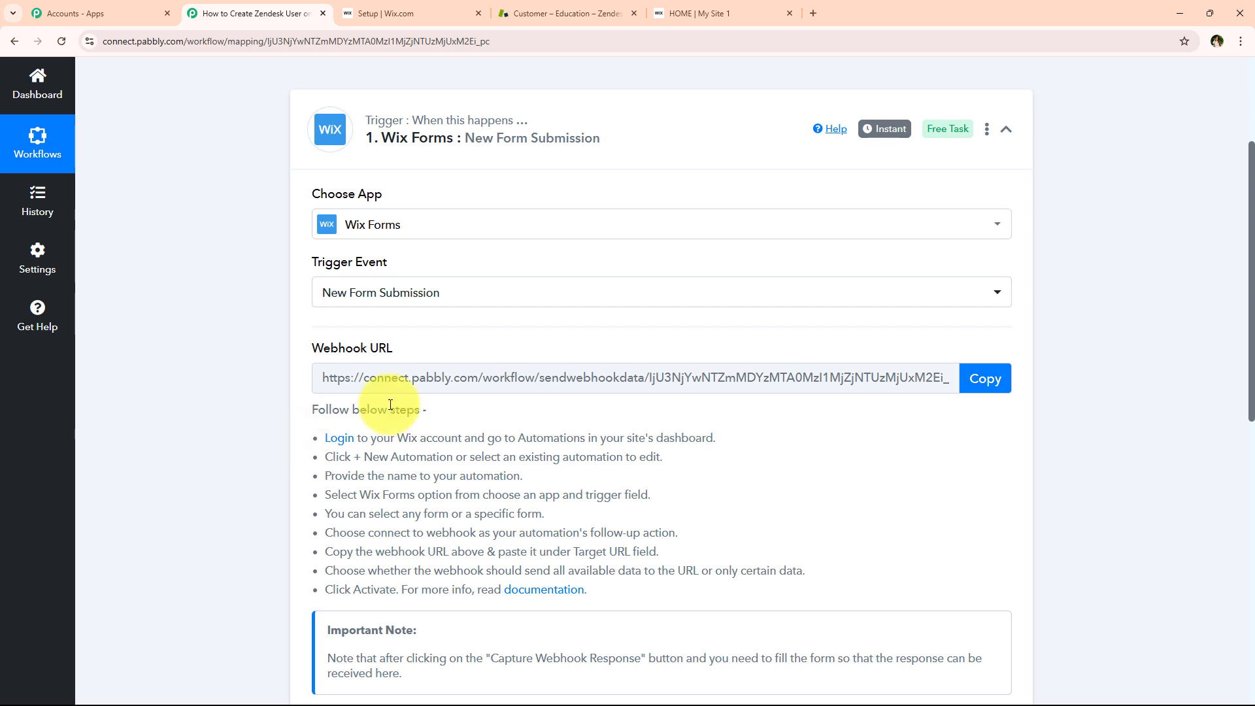
{"action": "left_click", "coordinate": [1009, 391]}
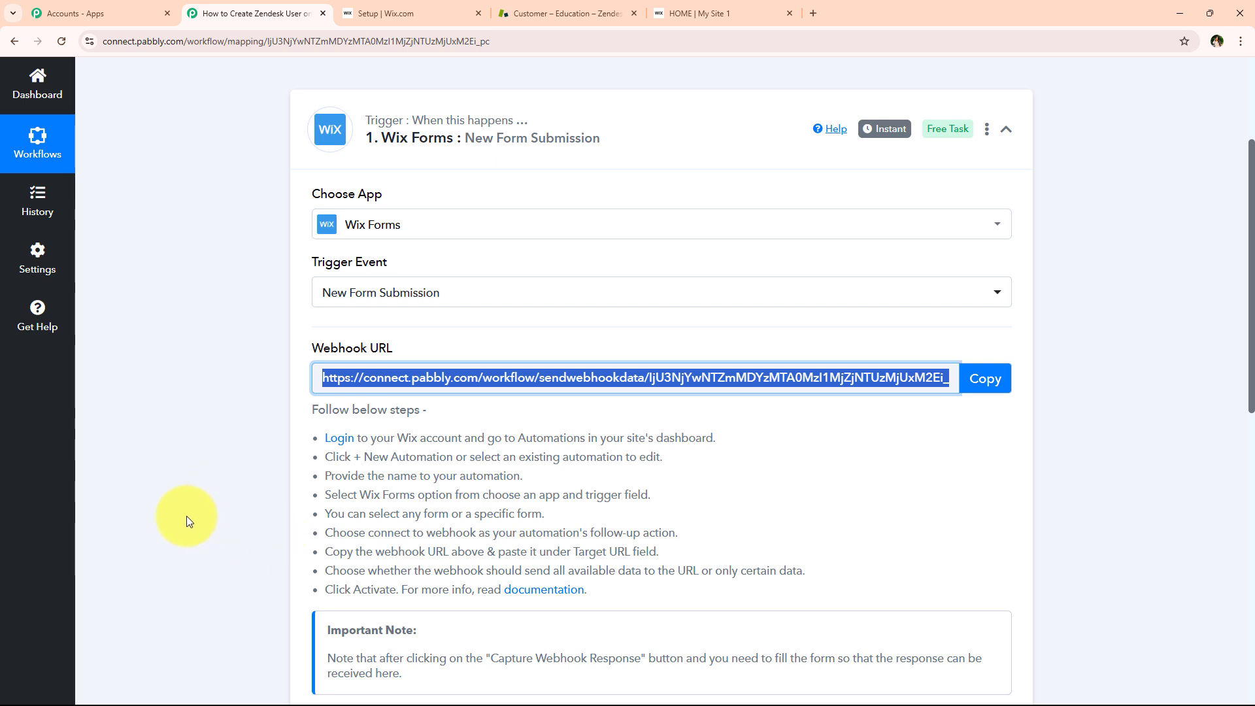
{"action": "scroll", "coordinate": [505, 449], "scroll_direction": "down", "scroll_amount": 1}
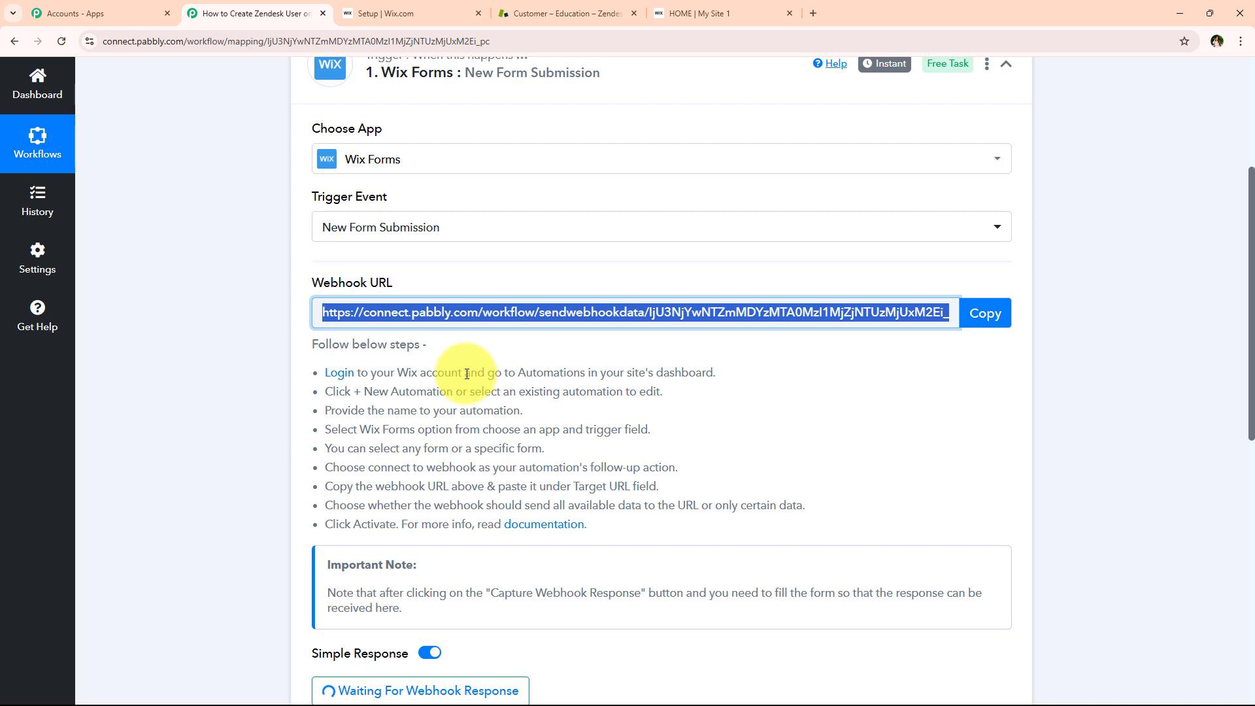
{"action": "left_click_drag", "start_coordinate": [465, 372], "coordinate": [724, 378]}
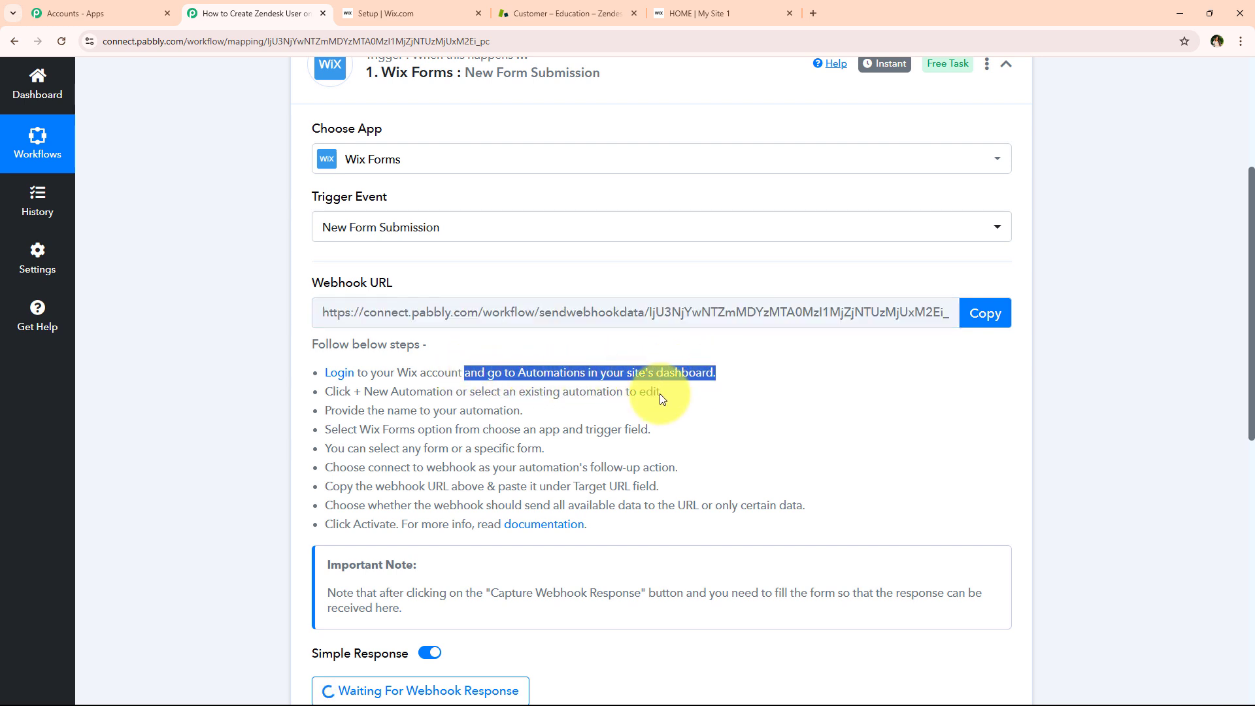
{"action": "left_click_drag", "start_coordinate": [327, 390], "coordinate": [689, 411]}
{"action": "left_click", "coordinate": [689, 411]}
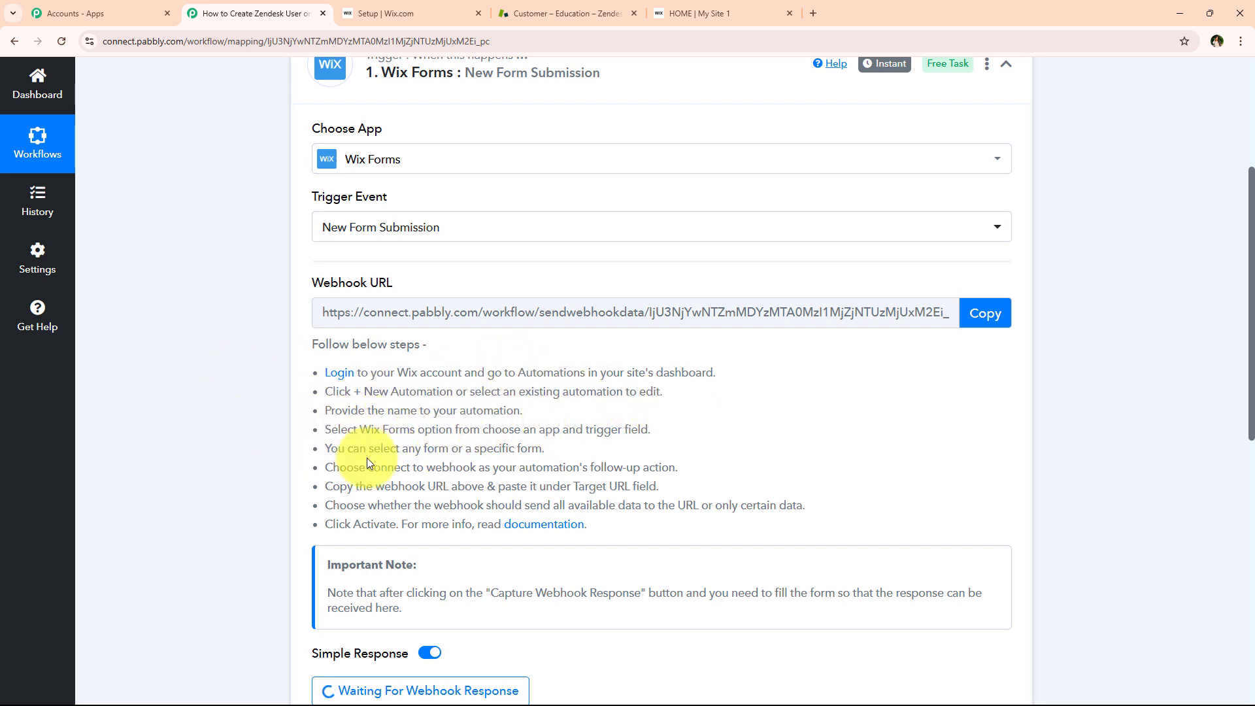
{"action": "left_click_drag", "start_coordinate": [326, 429], "coordinate": [687, 429]}
{"action": "left_click", "coordinate": [686, 430]}
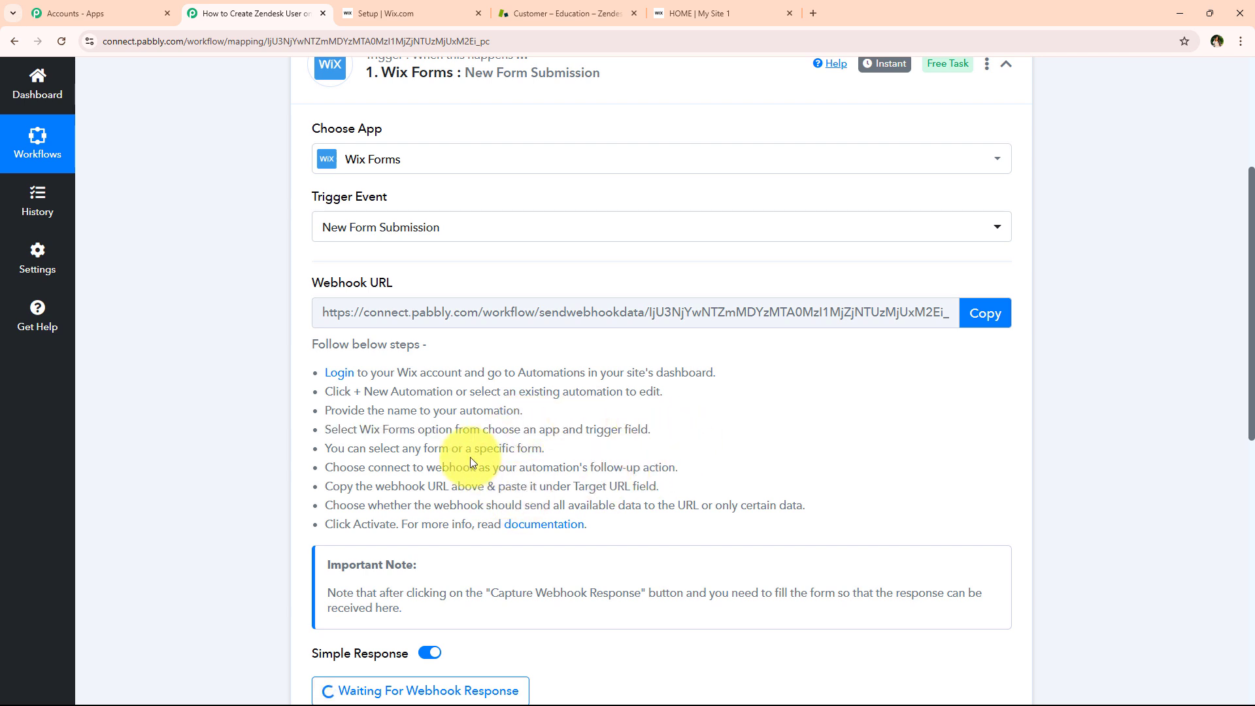
Start a new blank automation from scratch on the Wix site's Automations page
{"action": "left_click", "coordinate": [370, 6]}
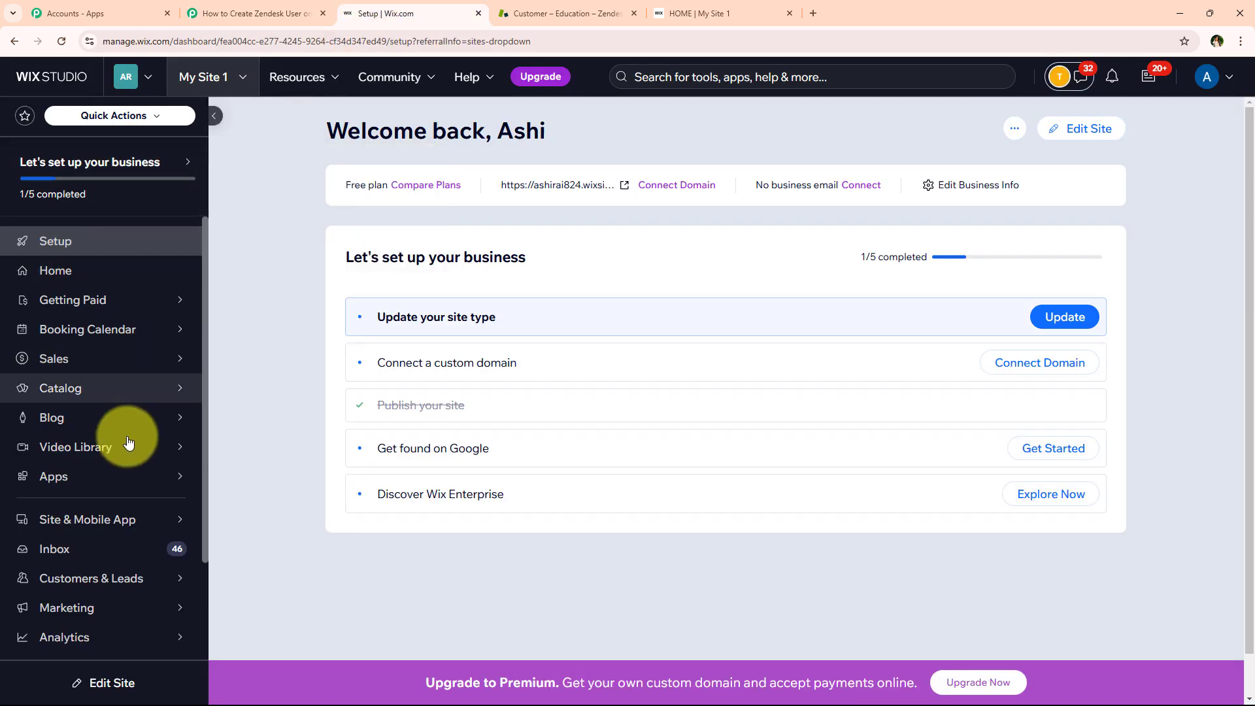
{"action": "mouse_move", "coordinate": [108, 583]}
{"action": "scroll", "coordinate": [92, 582], "scroll_direction": "down", "scroll_amount": 2}
{"action": "mouse_move", "coordinate": [78, 552]}
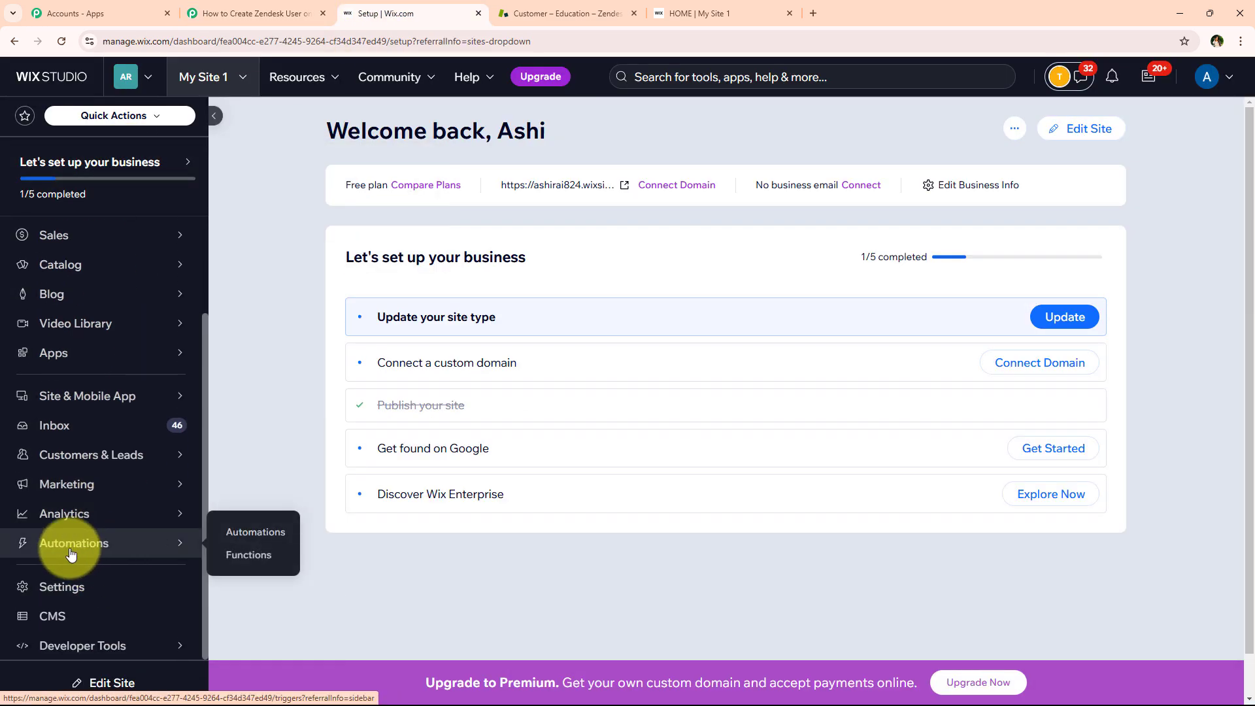
{"action": "left_click", "coordinate": [141, 555]}
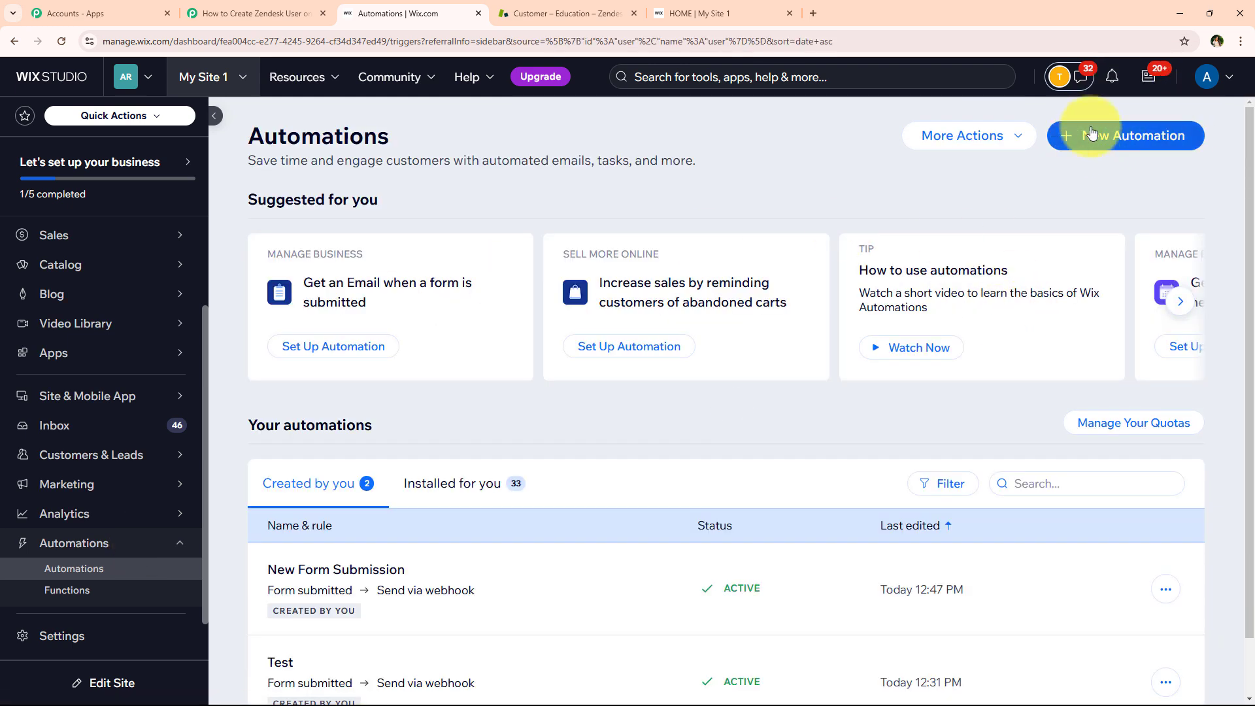
{"action": "left_click", "coordinate": [1092, 133]}
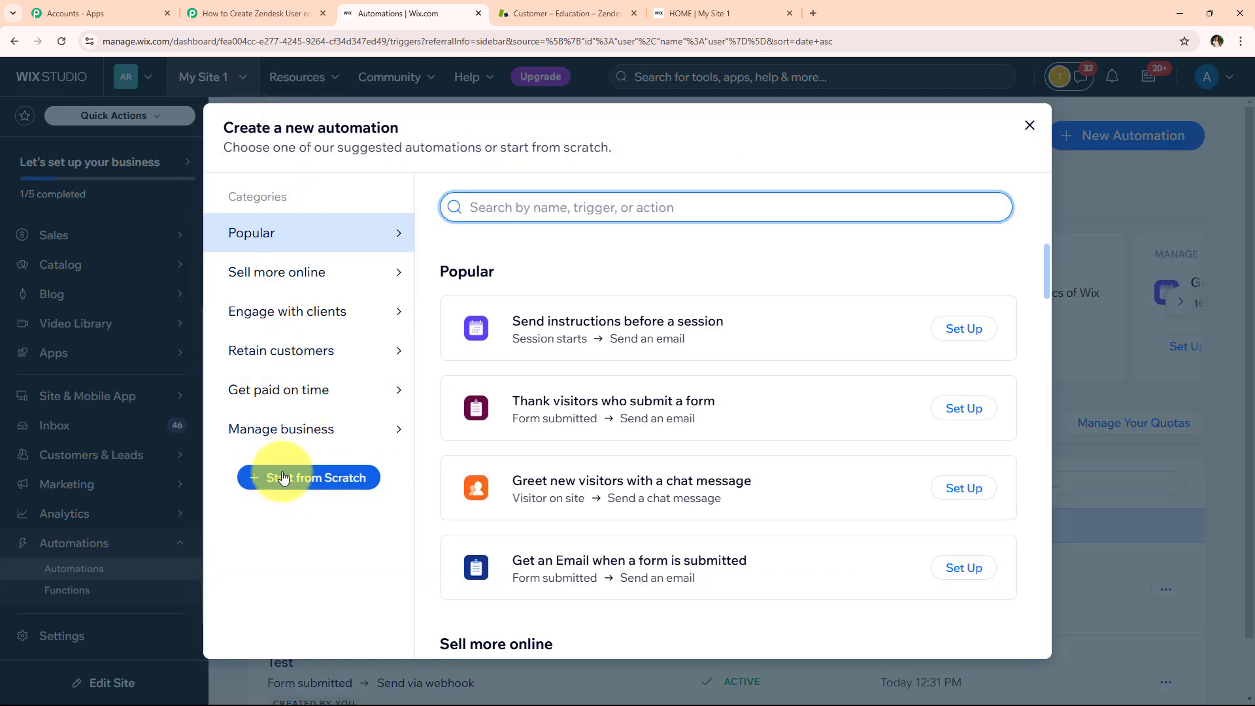
{"action": "left_click", "coordinate": [332, 479]}
{"action": "left_click", "coordinate": [327, 479]}
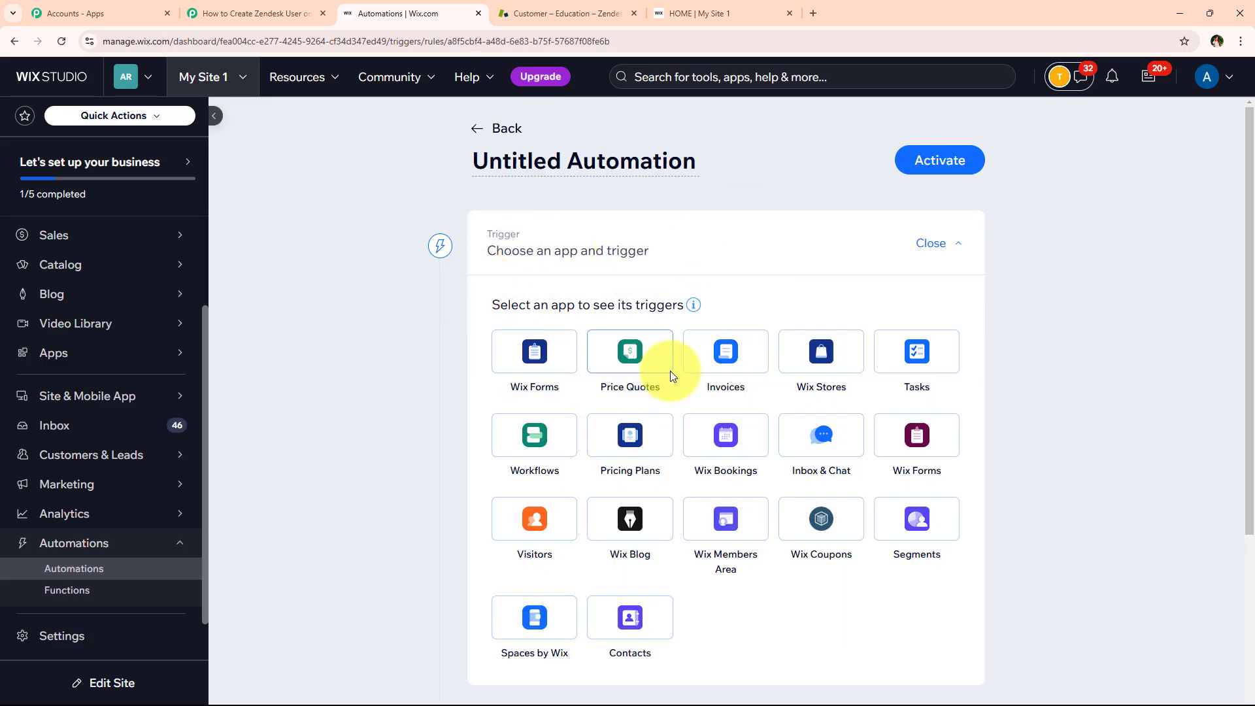
Trigger it on Wix Forms 'Form submitted' for Any form, with Don't limit frequency
{"action": "left_click", "coordinate": [922, 428]}
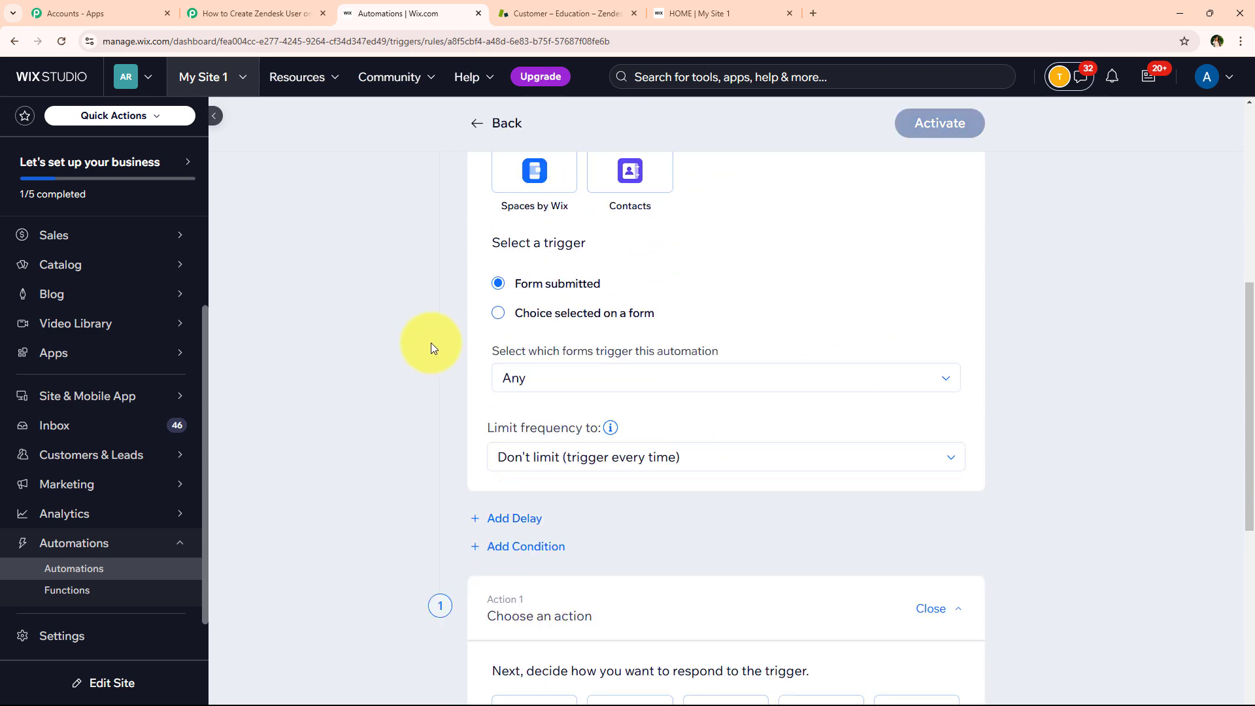
{"action": "left_click_drag", "start_coordinate": [492, 239], "coordinate": [602, 255]}
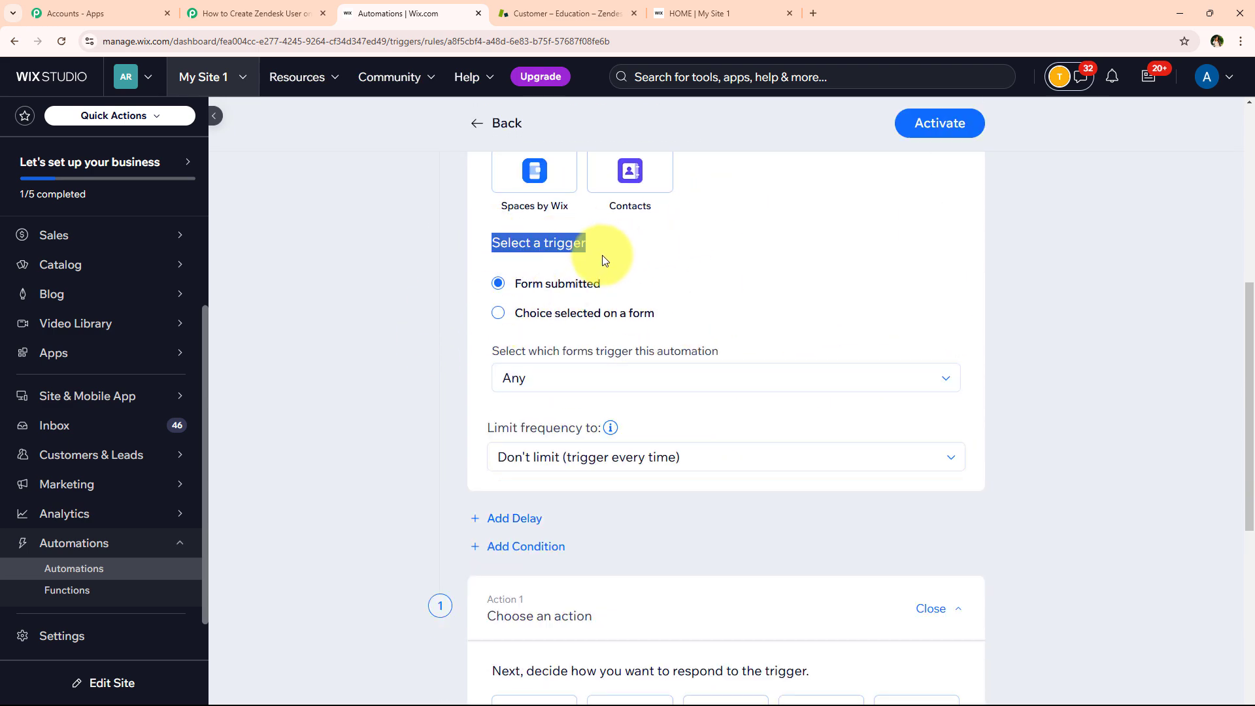
{"action": "left_click", "coordinate": [673, 208]}
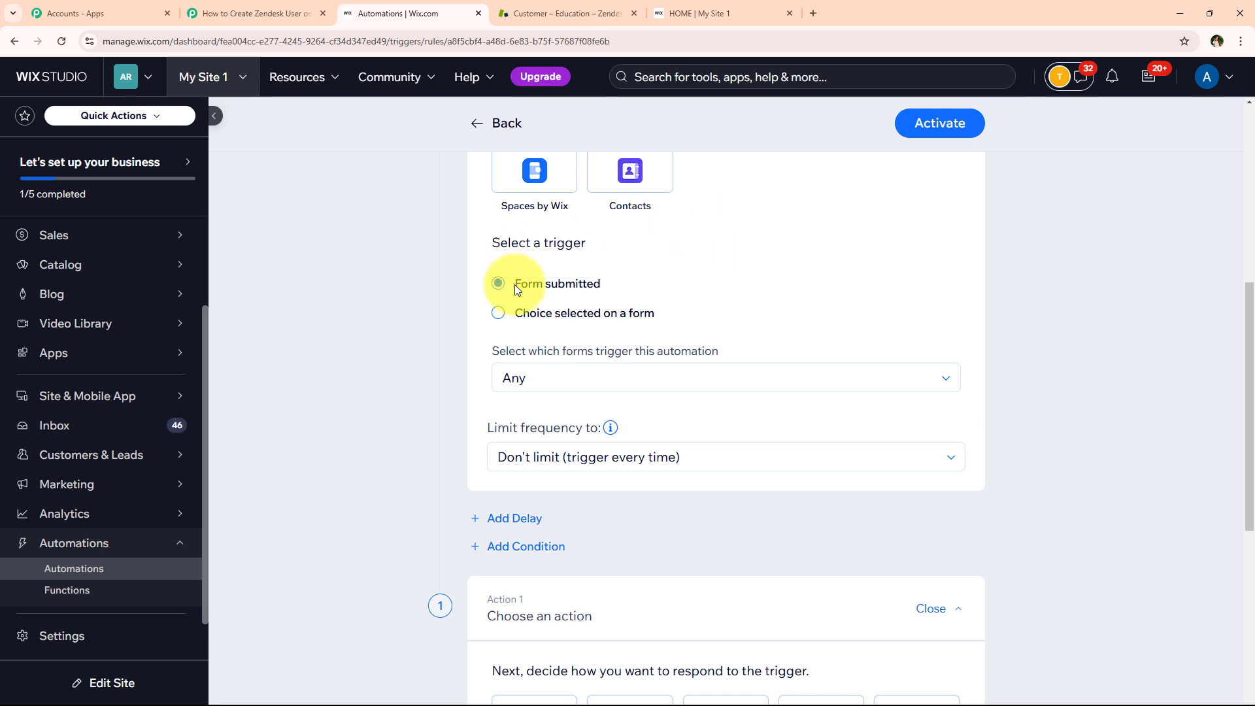
{"action": "left_click_drag", "start_coordinate": [515, 284], "coordinate": [684, 284]}
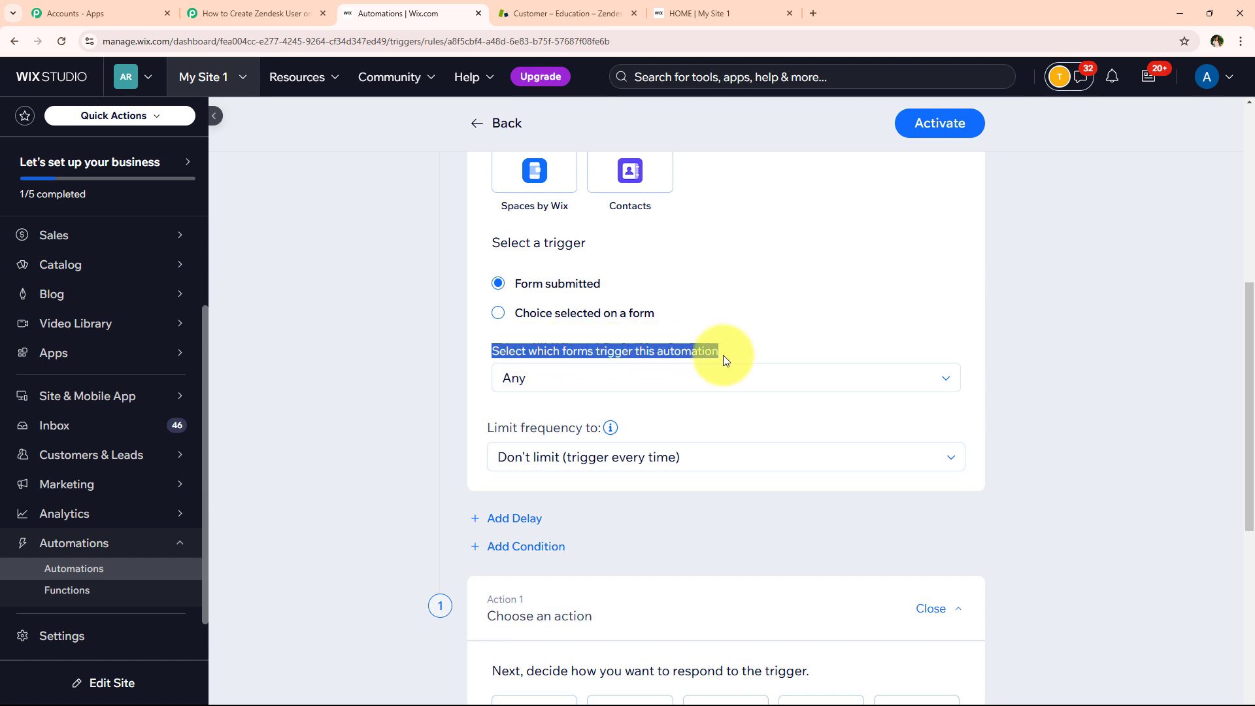
{"action": "left_click", "coordinate": [593, 379]}
{"action": "left_click", "coordinate": [535, 408]}
{"action": "left_click", "coordinate": [535, 382]}
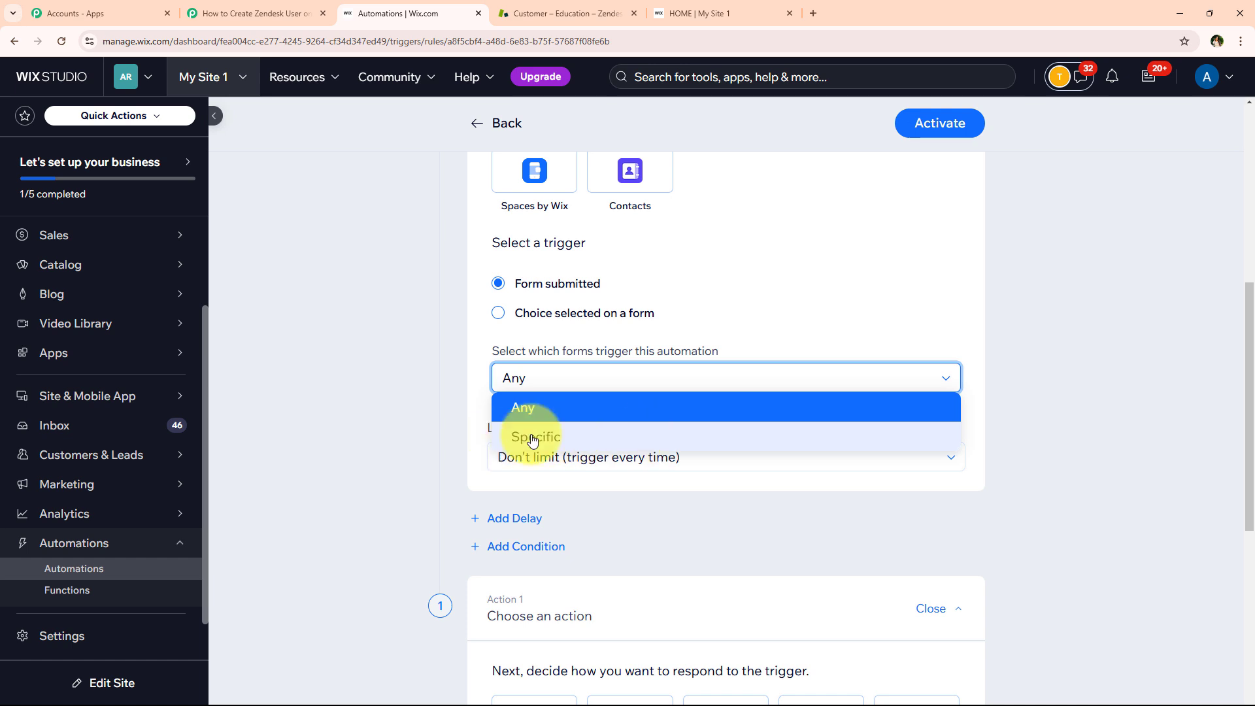
{"action": "left_click", "coordinate": [398, 394]}
{"action": "scroll", "coordinate": [471, 353], "scroll_direction": "down", "scroll_amount": 2}
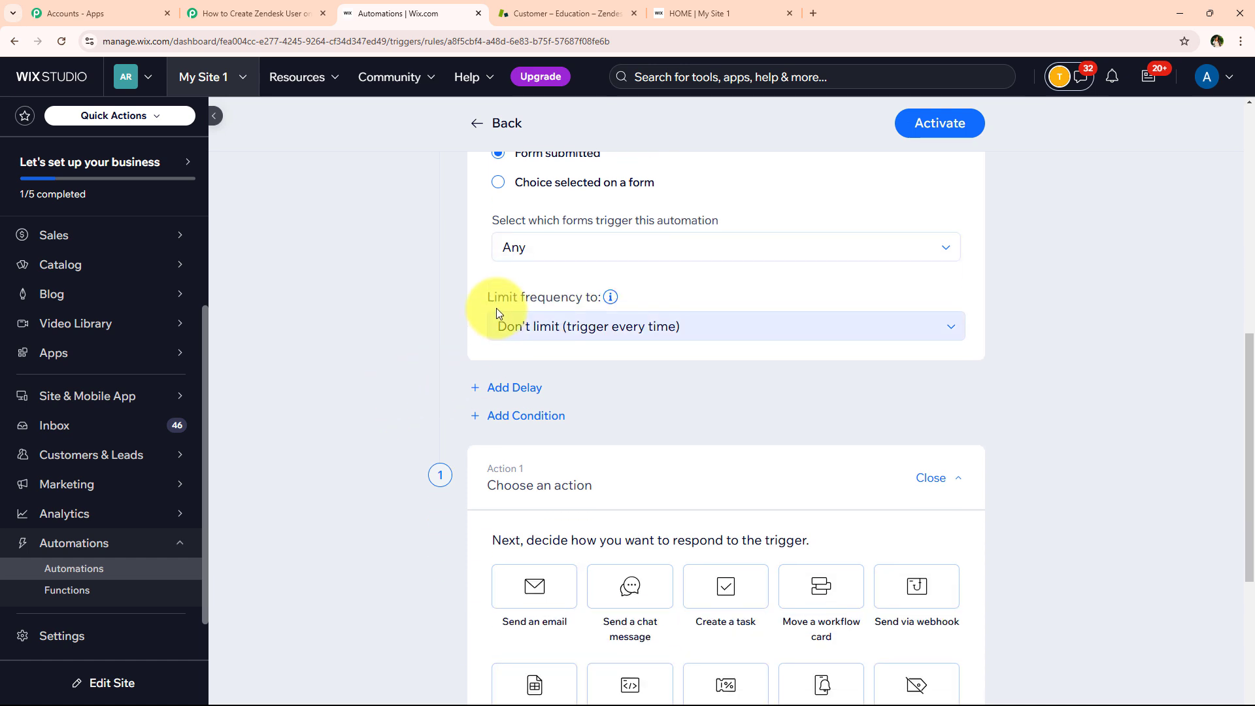
{"action": "left_click_drag", "start_coordinate": [490, 308], "coordinate": [603, 303]}
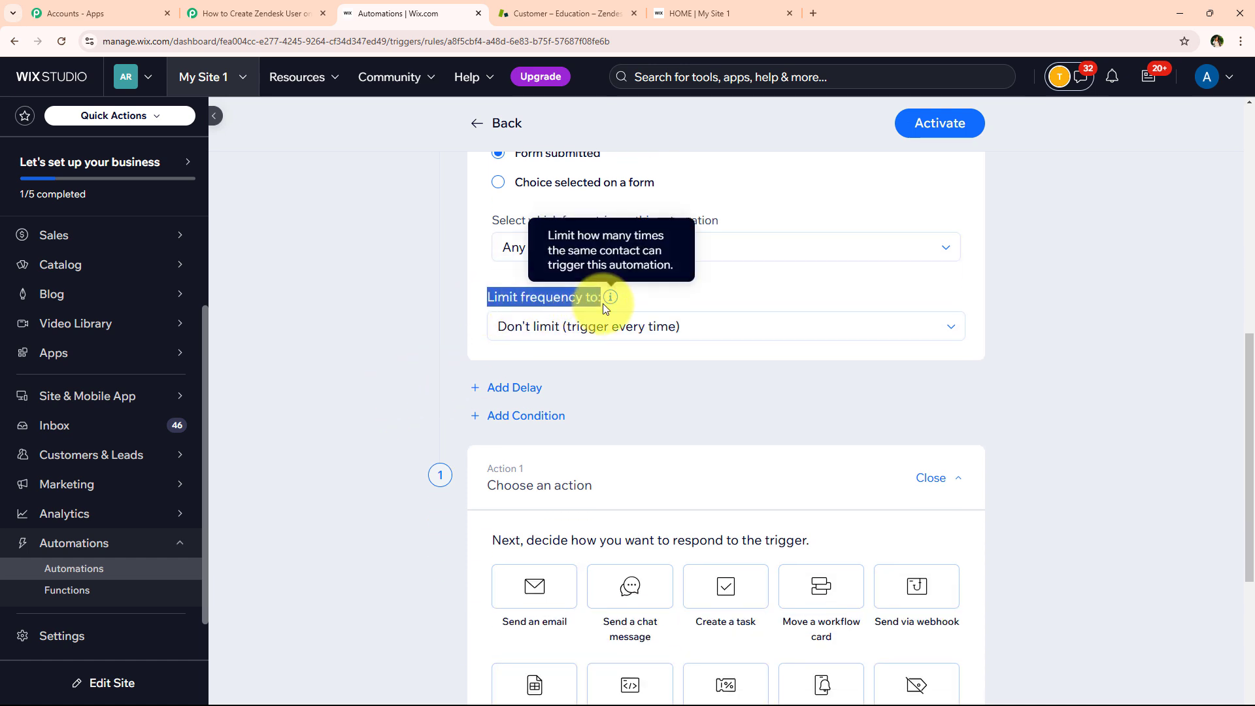
{"action": "left_click", "coordinate": [573, 341]}
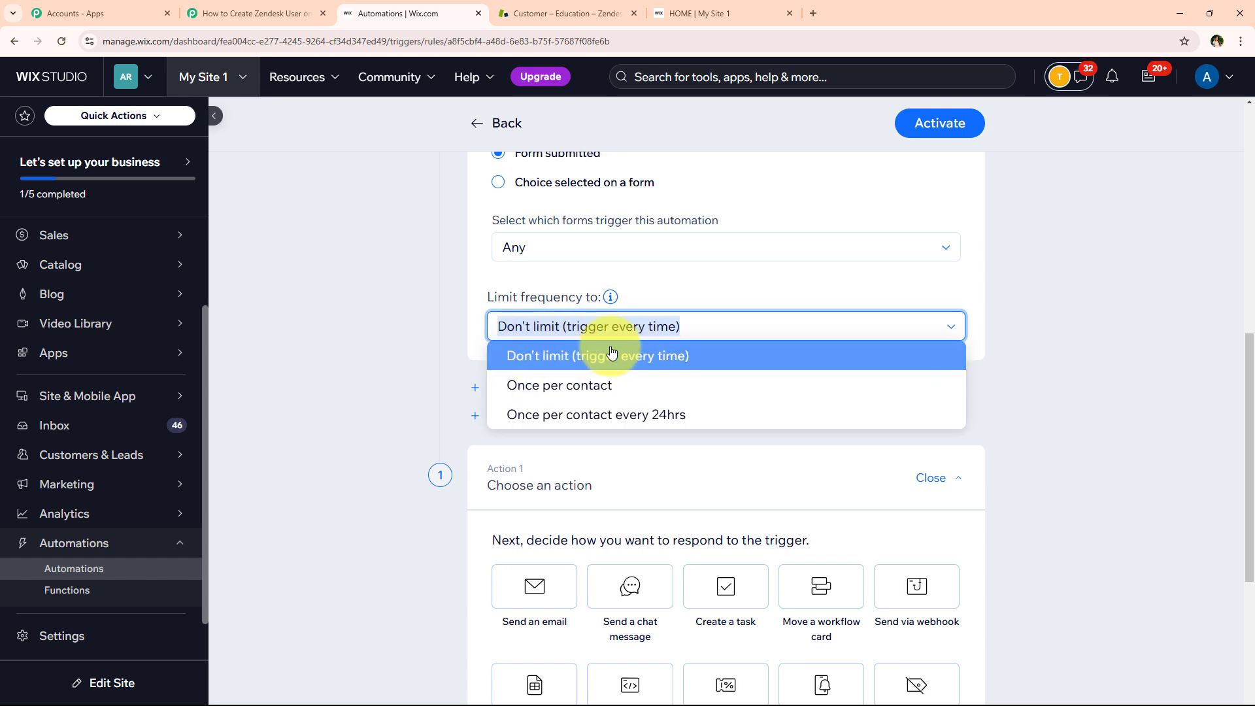
{"action": "left_click", "coordinate": [612, 355]}
{"action": "scroll", "coordinate": [432, 317], "scroll_direction": "down", "scroll_amount": 2}
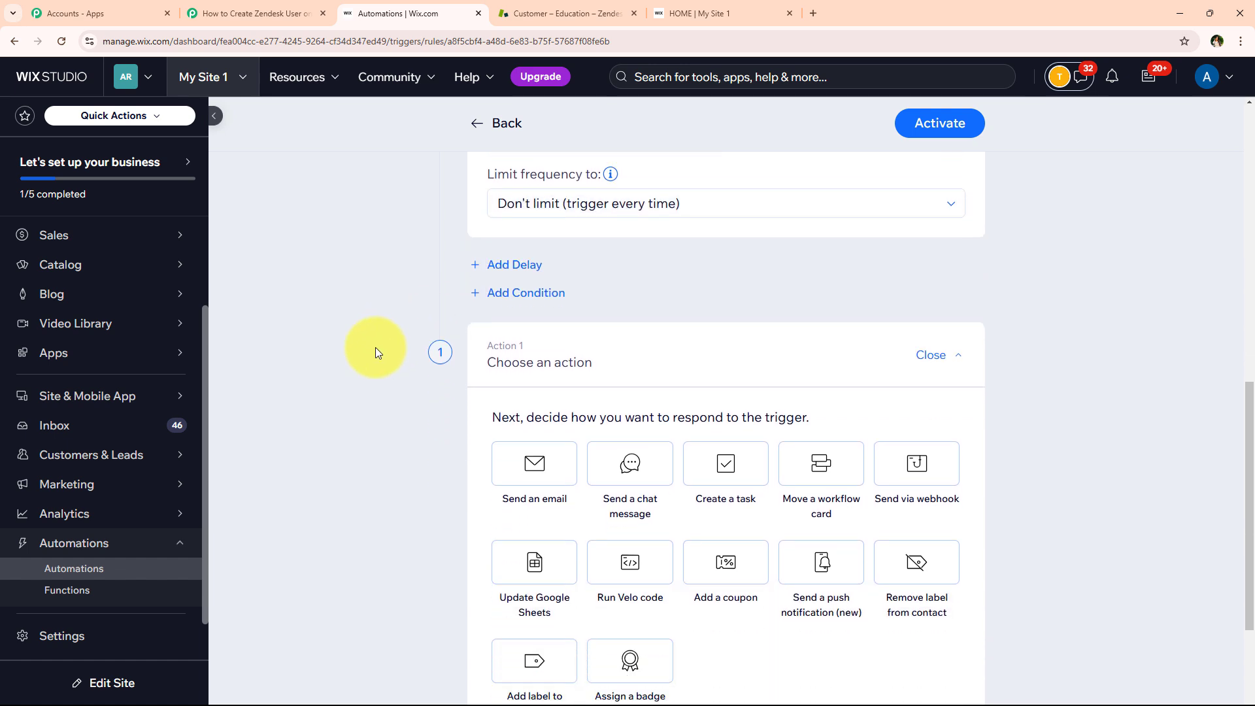
{"action": "scroll", "coordinate": [375, 348], "scroll_direction": "down", "scroll_amount": 1}
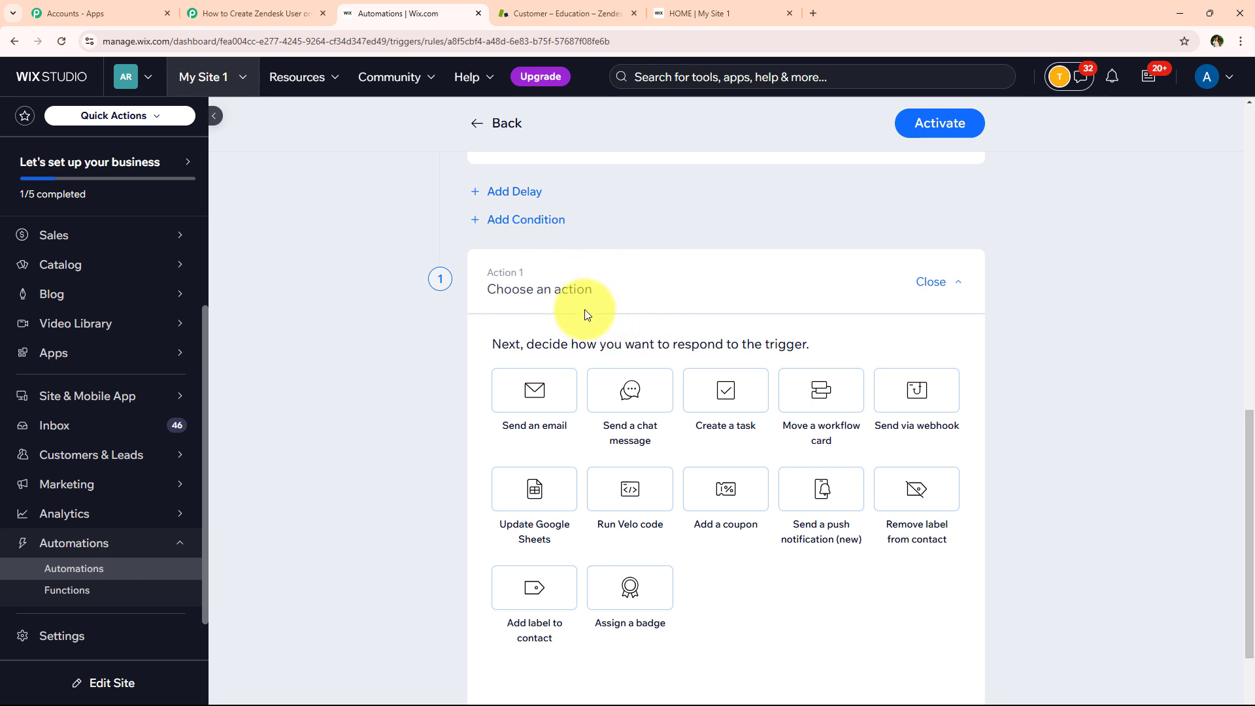
Set the action to Send via webhook with the pasted Pabbly URL as Target URL
{"action": "left_click", "coordinate": [903, 395]}
{"action": "scroll", "coordinate": [850, 382], "scroll_direction": "down", "scroll_amount": 3}
{"action": "left_click_drag", "start_coordinate": [491, 358], "coordinate": [644, 362]}
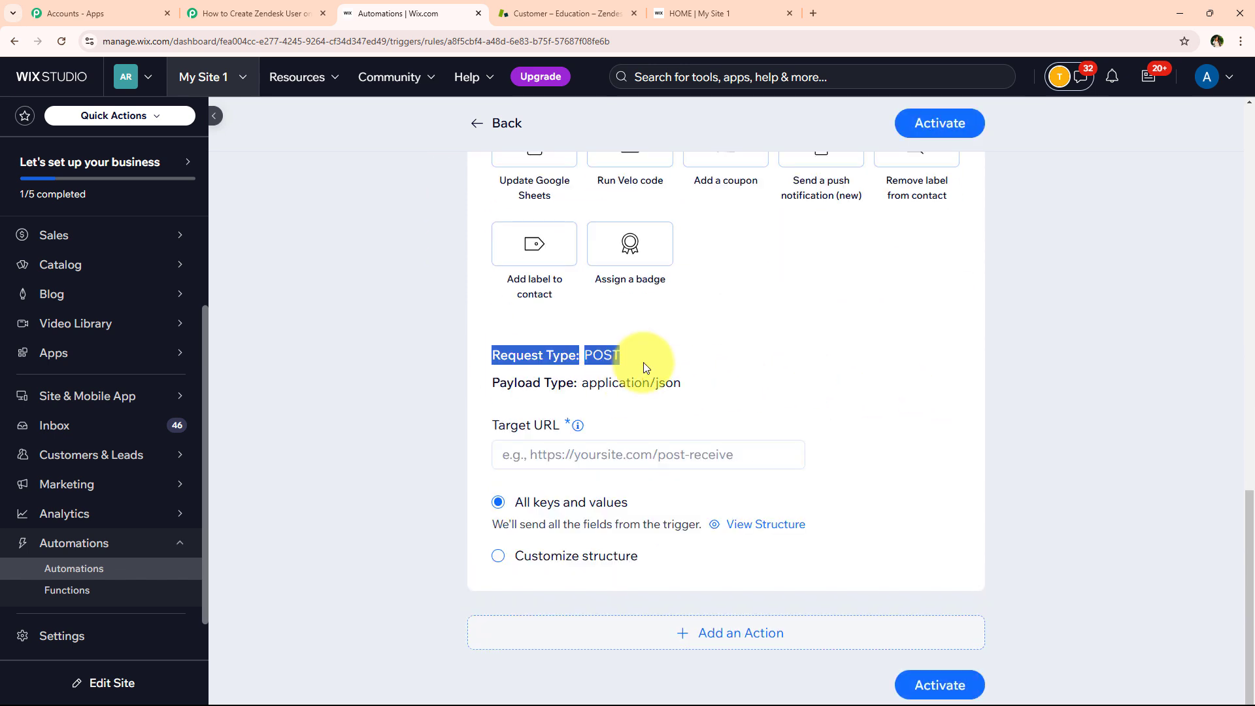
{"action": "left_click_drag", "start_coordinate": [490, 386], "coordinate": [705, 388]}
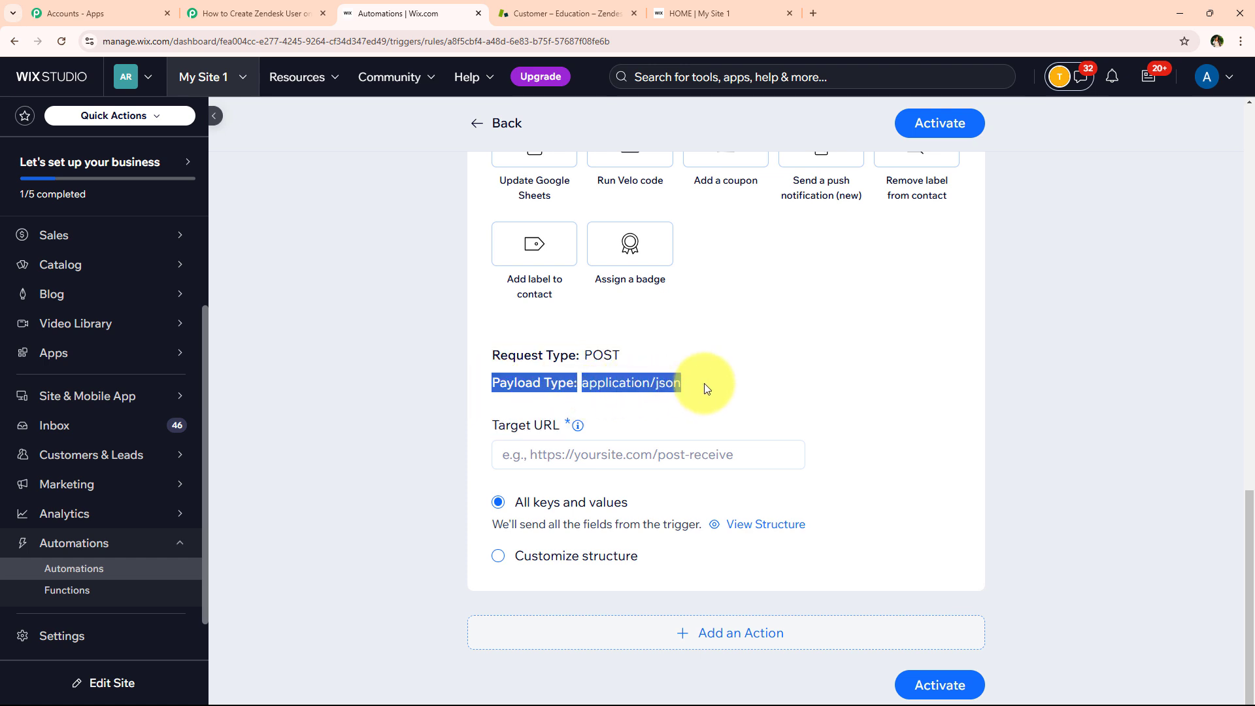
{"action": "left_click", "coordinate": [640, 434]}
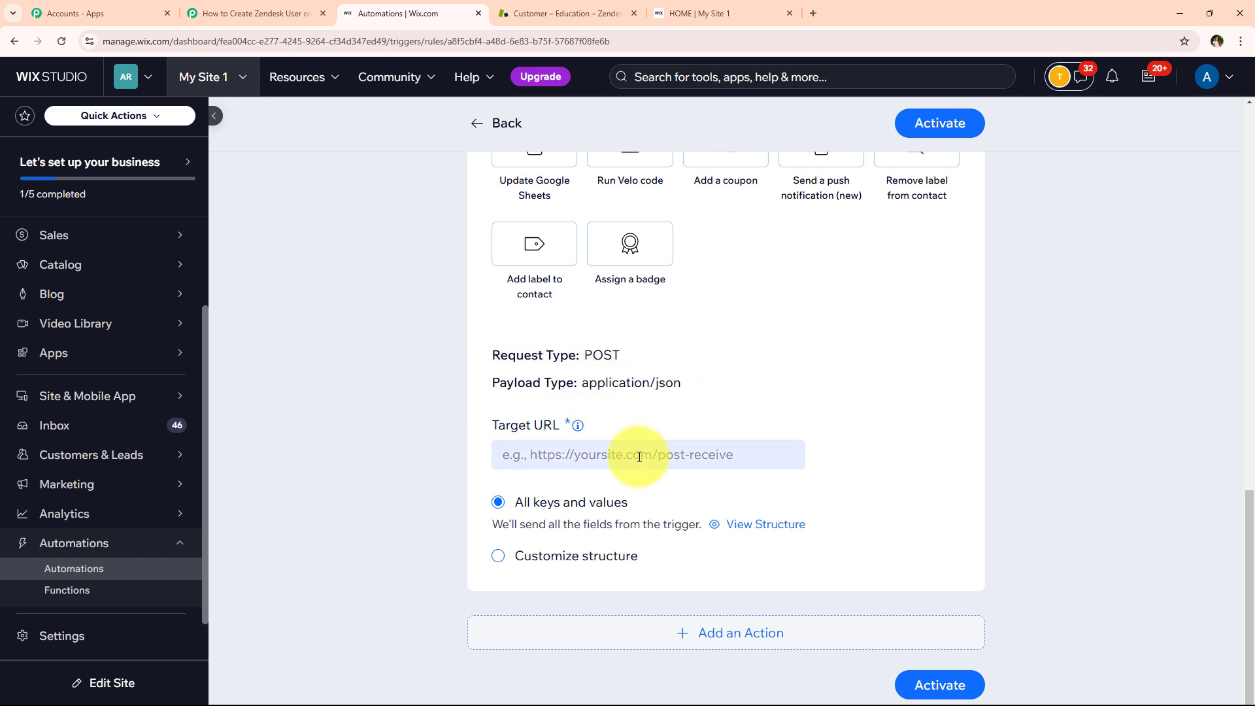
{"action": "right_click", "coordinate": [558, 457]}
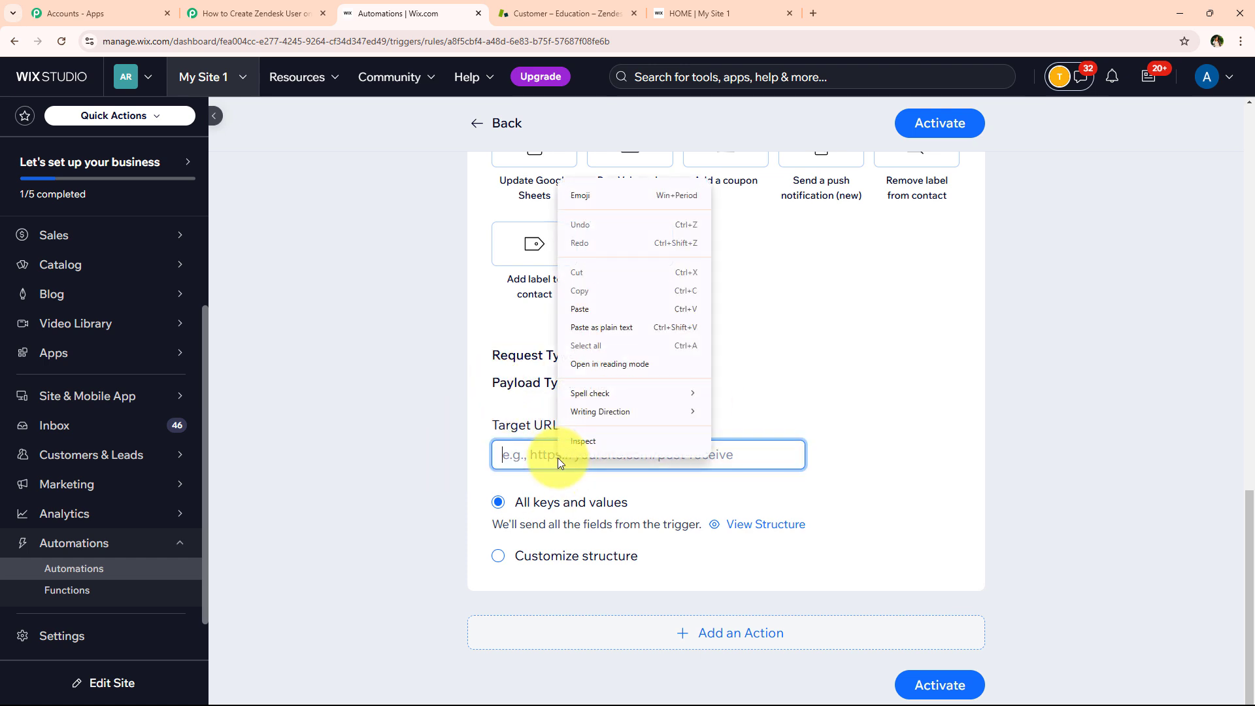
{"action": "left_click", "coordinate": [625, 307]}
{"action": "left_click", "coordinate": [924, 368]}
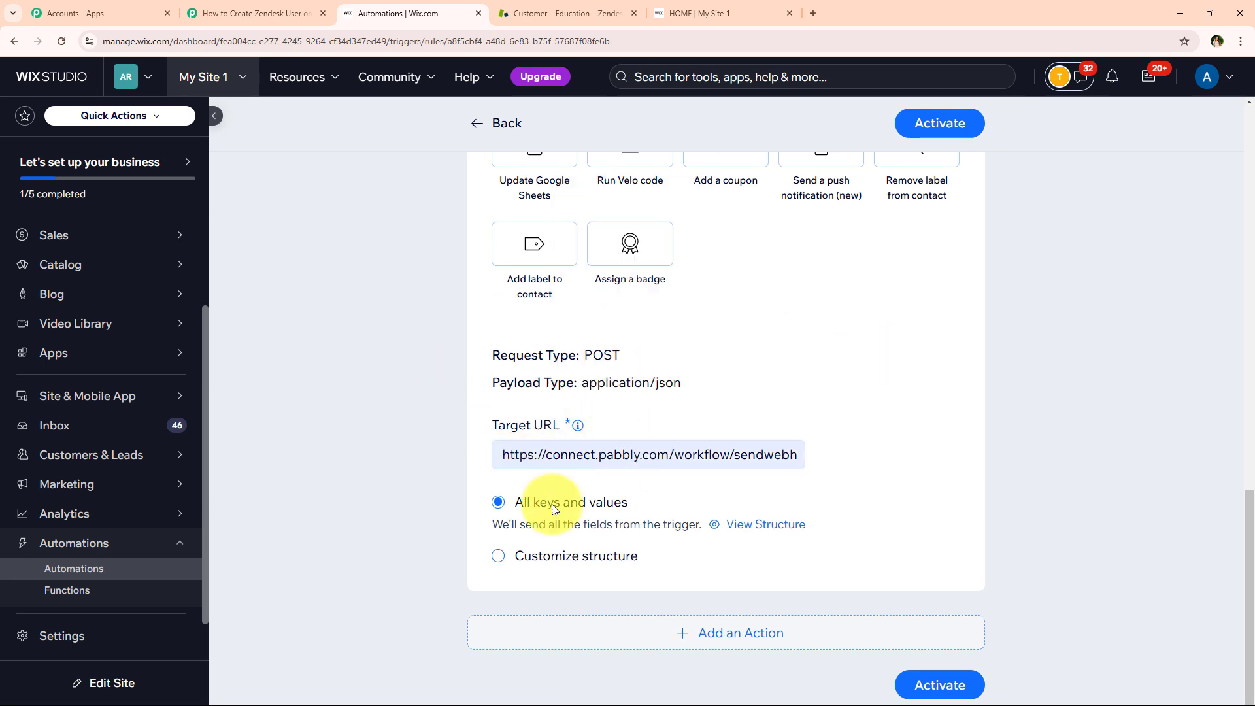
Activate the automation and save it under the name 'New User'
{"action": "scroll", "coordinate": [734, 432], "scroll_direction": "down", "scroll_amount": 1}
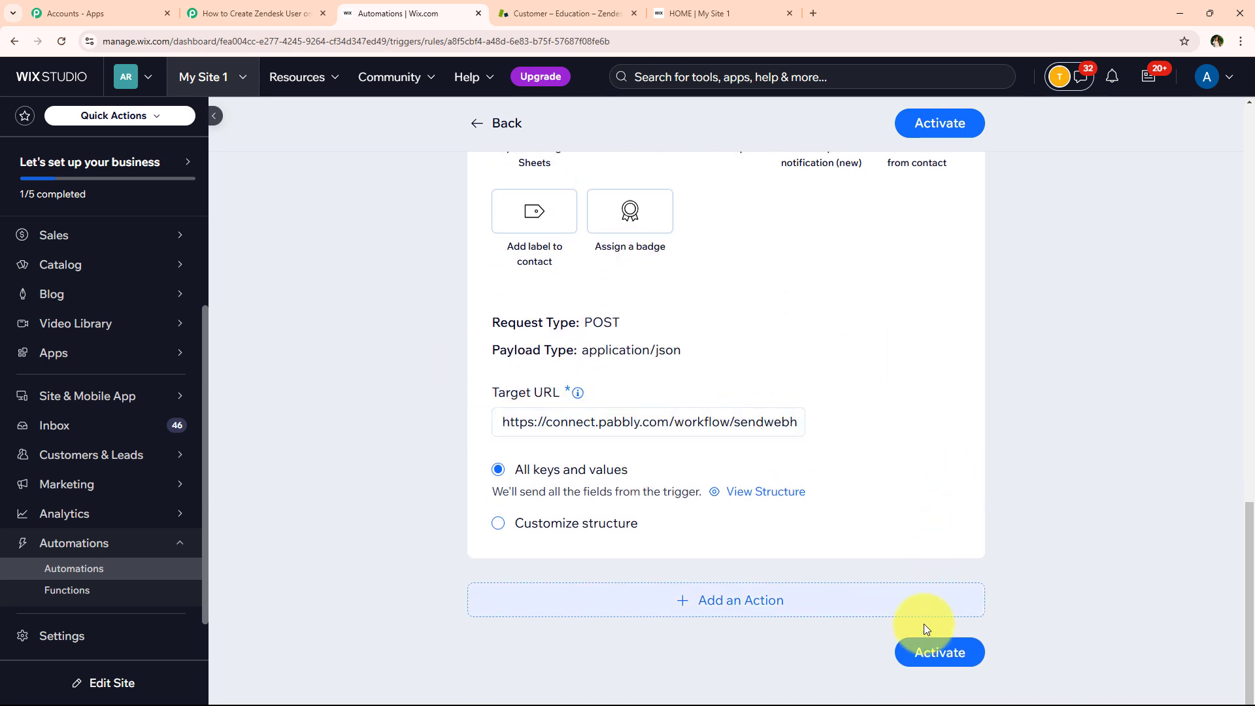
{"action": "left_click", "coordinate": [922, 651]}
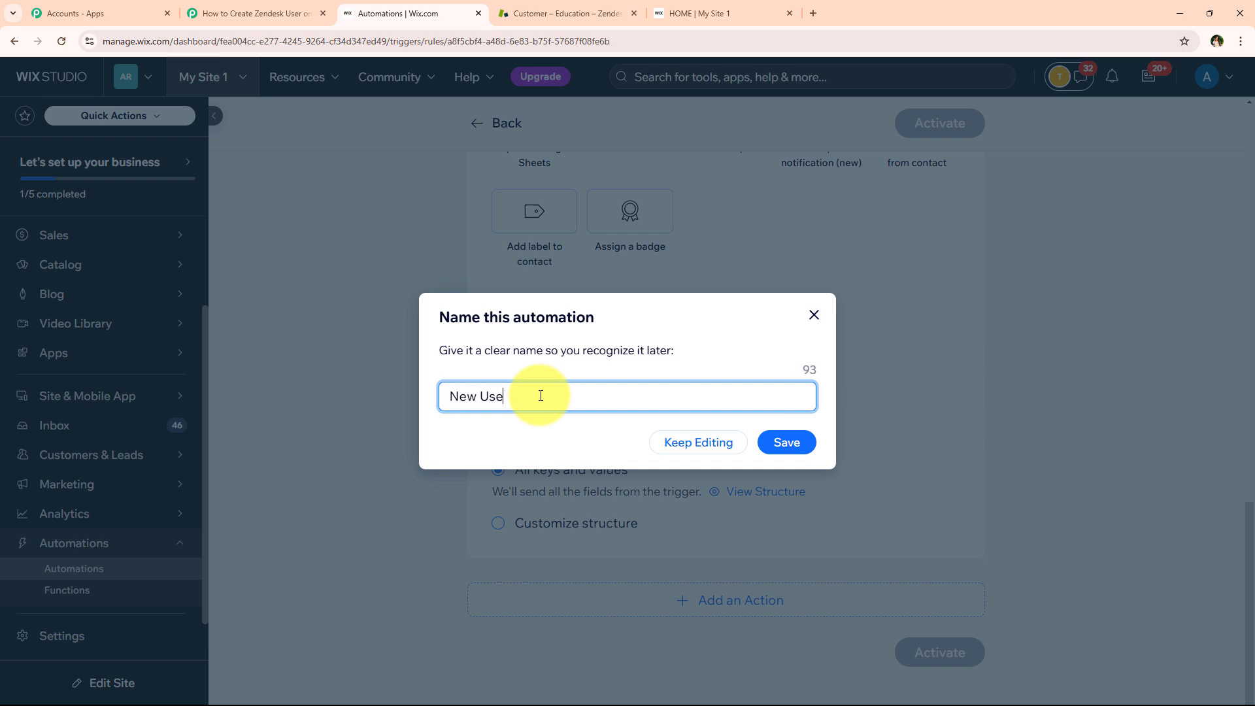
{"action": "left_click", "coordinate": [799, 458]}
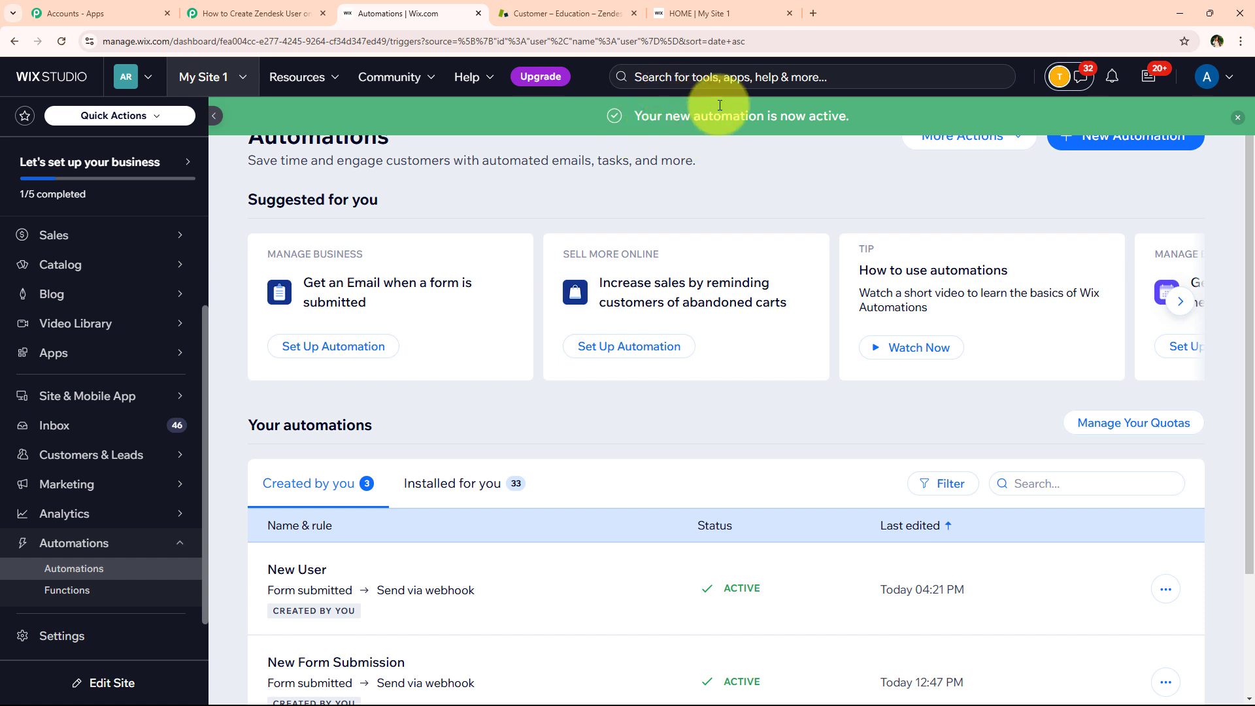
{"action": "scroll", "coordinate": [576, 336], "scroll_direction": "down", "scroll_amount": 2}
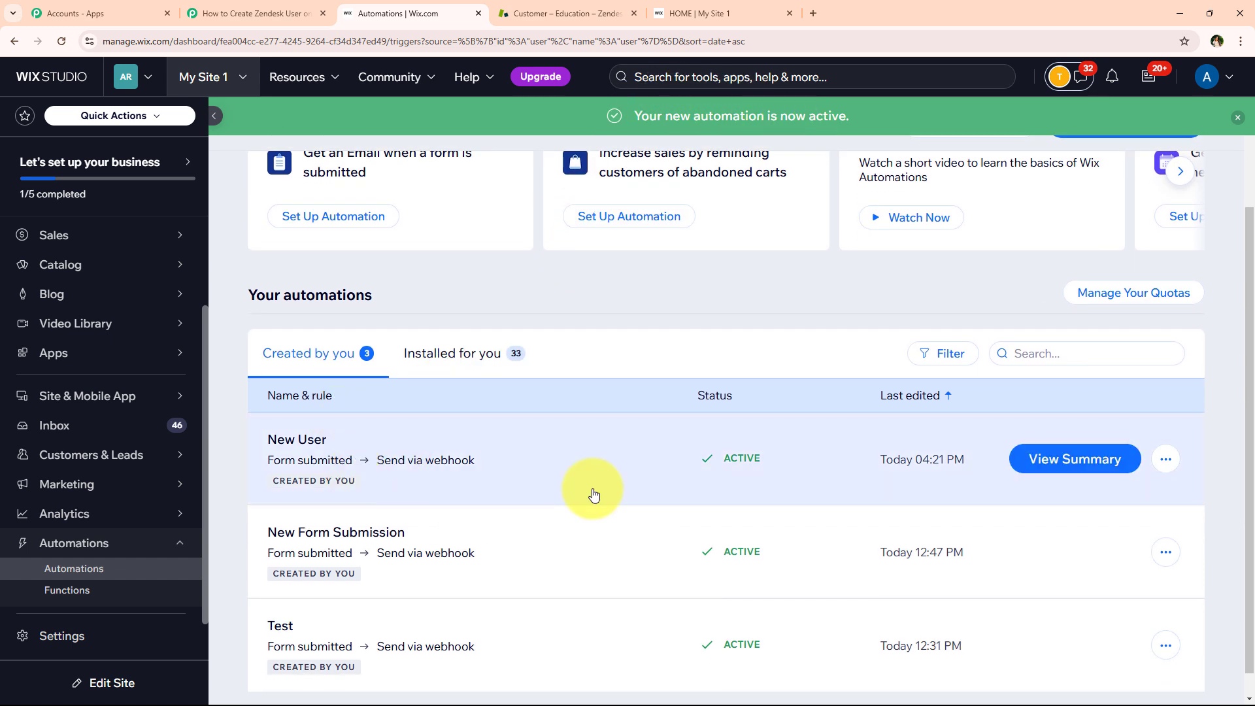
Back in Pabbly, find the 'Waiting For Webhook Response' note asking for a test submission
{"action": "left_click", "coordinate": [294, 9]}
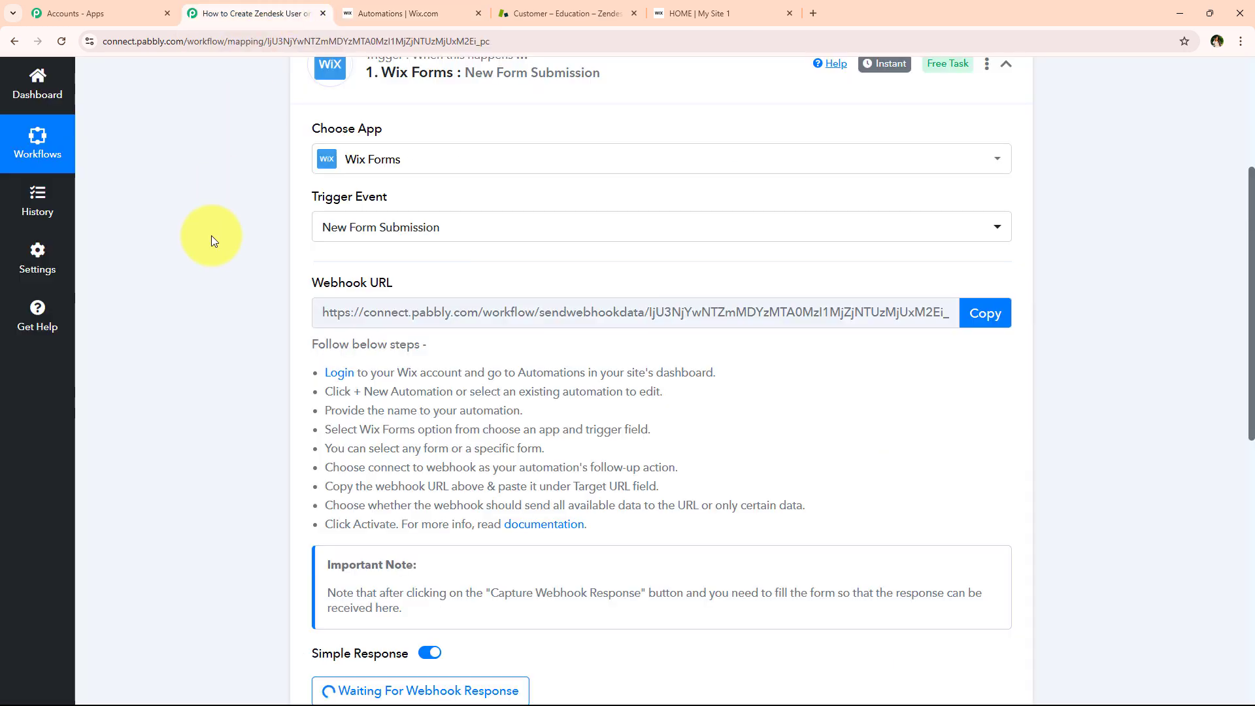
{"action": "scroll", "coordinate": [210, 236], "scroll_direction": "down", "scroll_amount": 2}
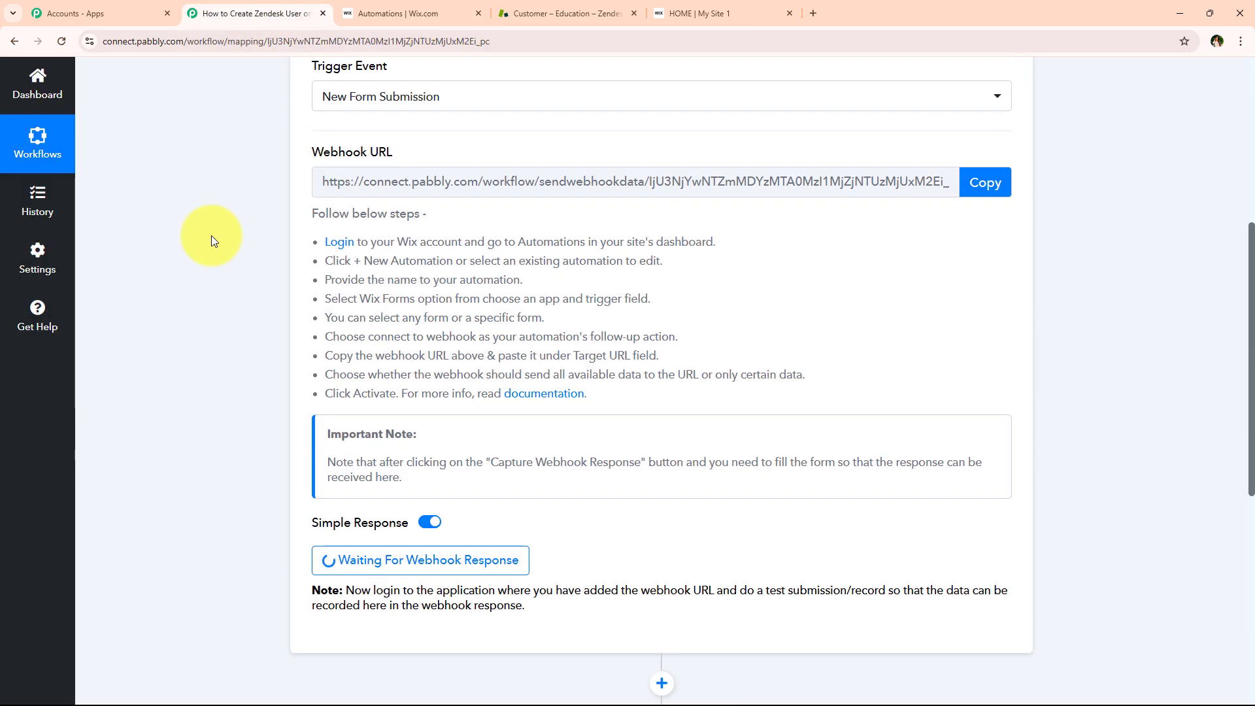
{"action": "scroll", "coordinate": [210, 235], "scroll_direction": "down", "scroll_amount": 3}
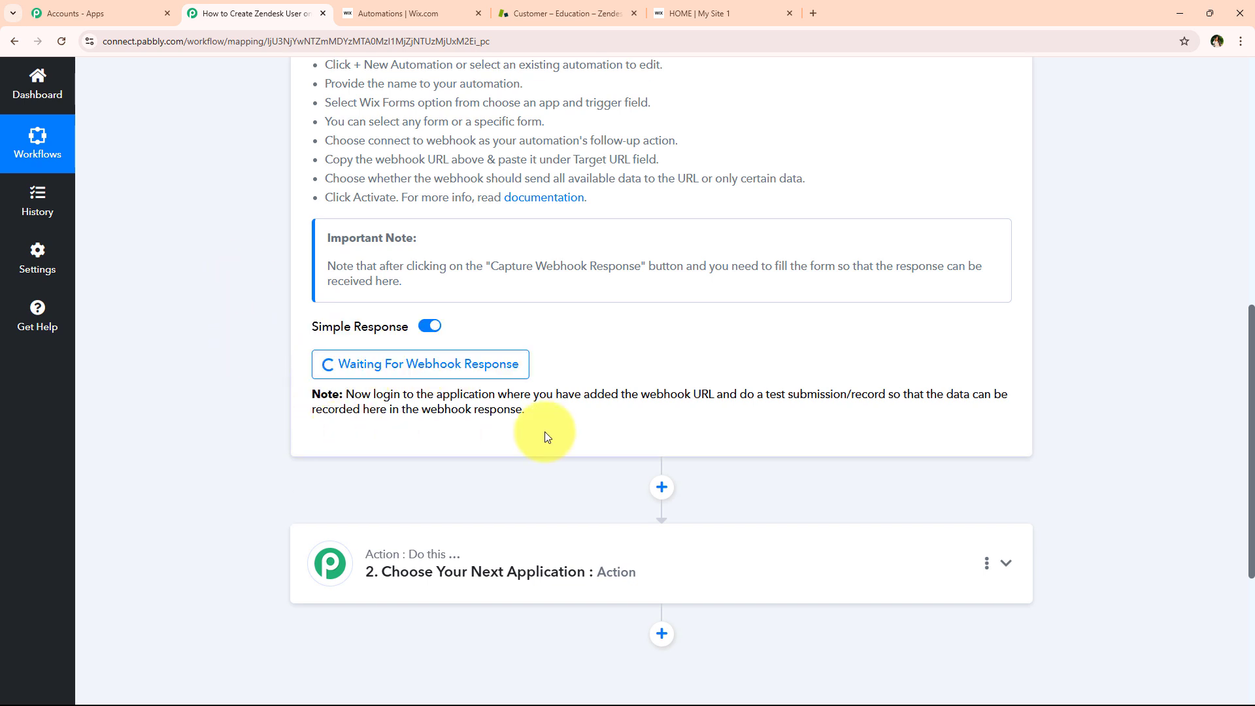
{"action": "mouse_move", "coordinate": [736, 393]}
{"action": "left_mouse_down"}
{"action": "mouse_move", "coordinate": [885, 398]}
{"action": "mouse_move", "coordinate": [541, 401]}
{"action": "mouse_move", "coordinate": [753, 392]}
{"action": "left_mouse_up"}
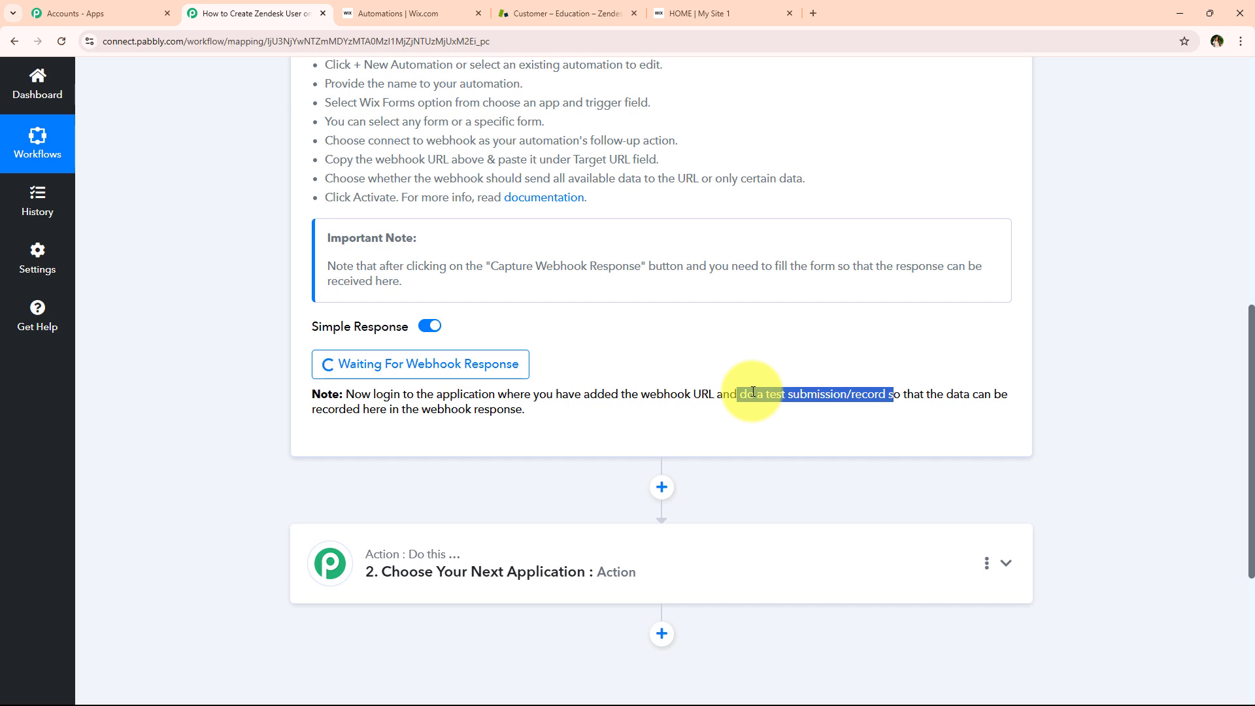
{"action": "left_click", "coordinate": [754, 392]}
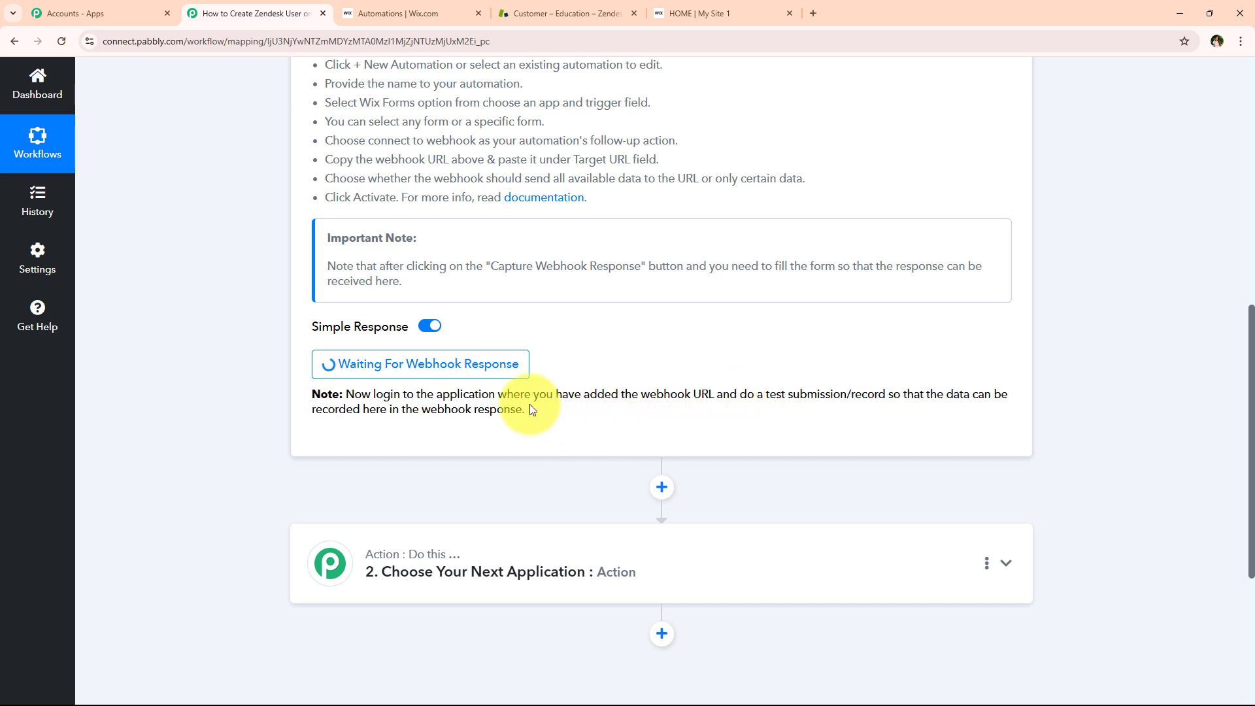
Fill the Wix form's name, email and phone fields with sample test details
{"action": "left_click", "coordinate": [759, 19]}
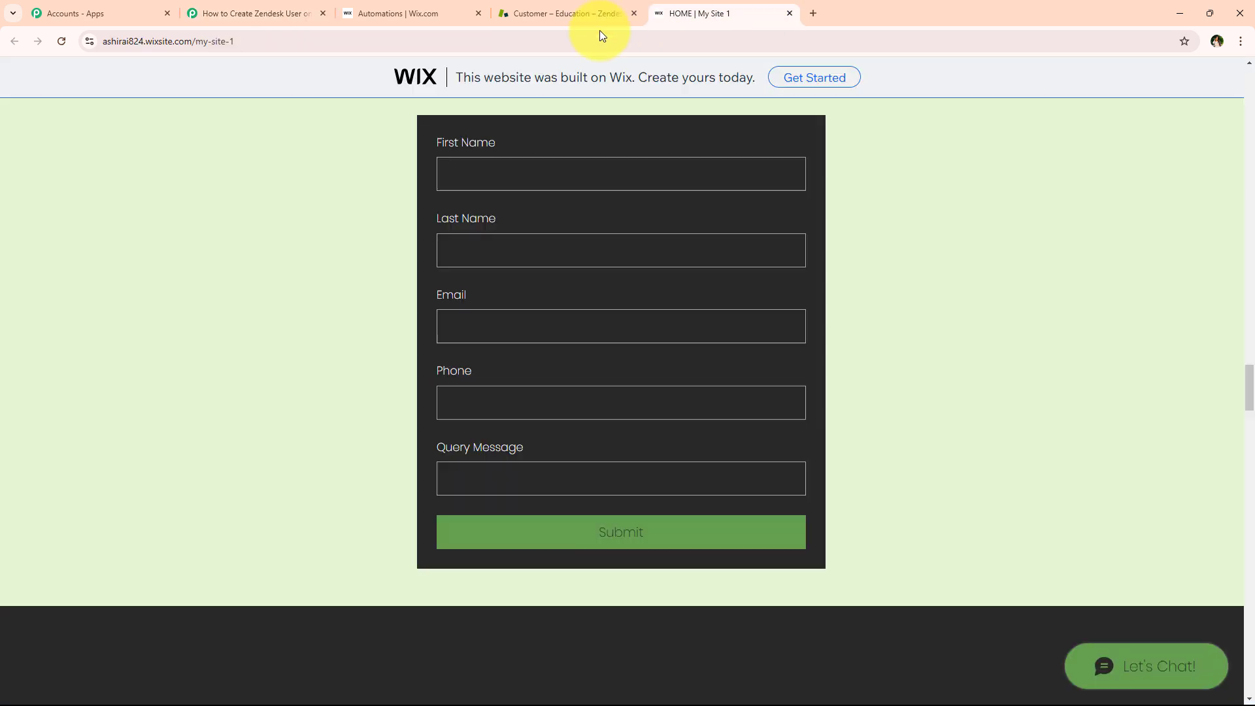
{"action": "left_click", "coordinate": [484, 167]}
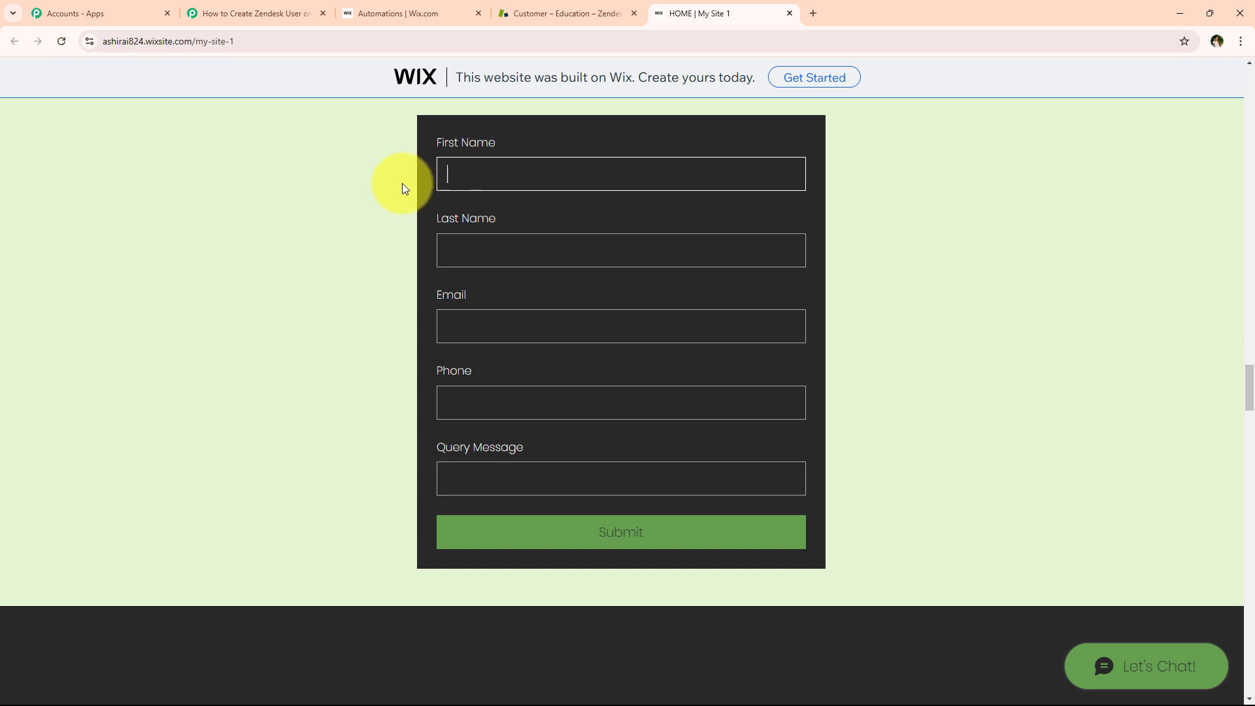
{"action": "type", "text": "Demo"}
{"action": "left_click", "coordinate": [518, 247]}
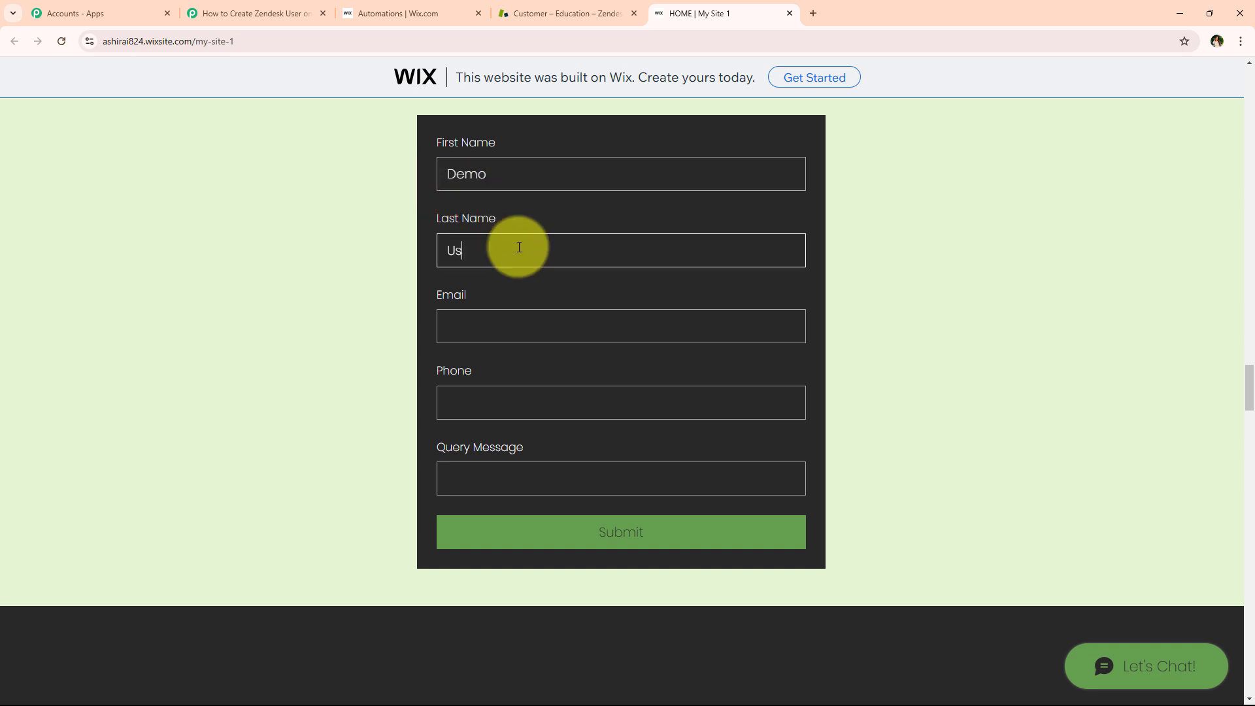
{"action": "left_click", "coordinate": [533, 336]}
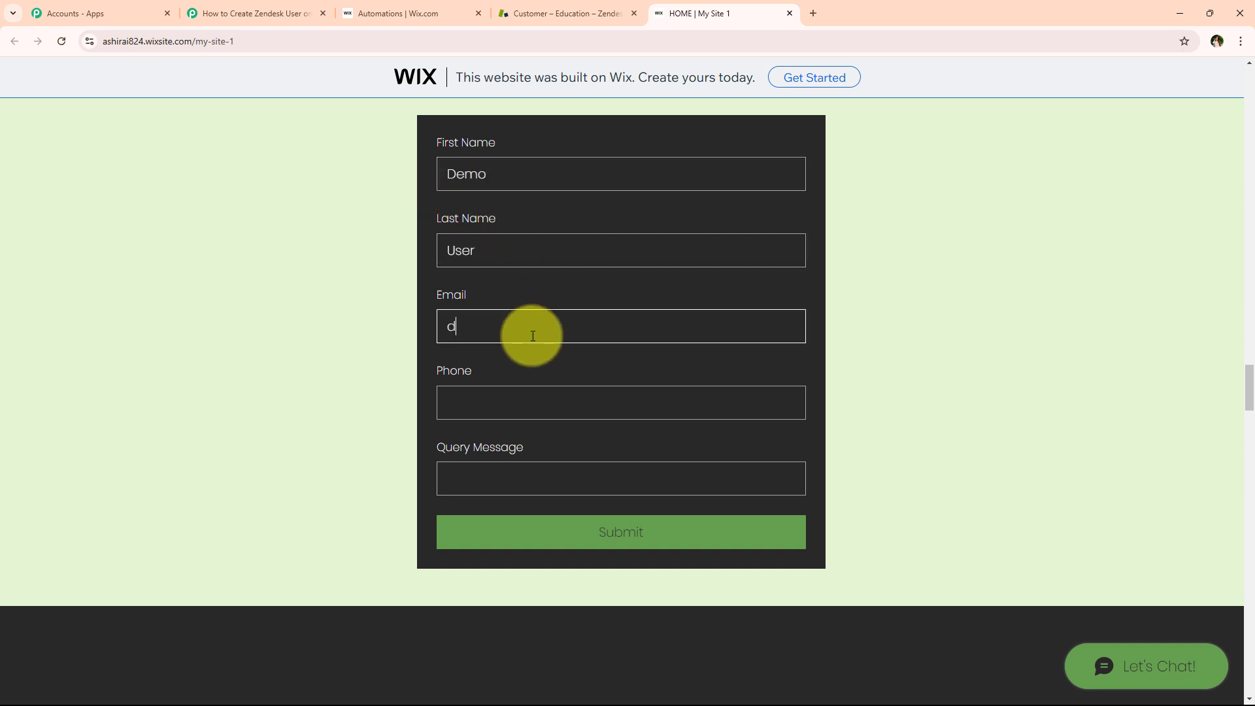
{"action": "left_click", "coordinate": [581, 414]}
{"action": "type", "text": "+"}
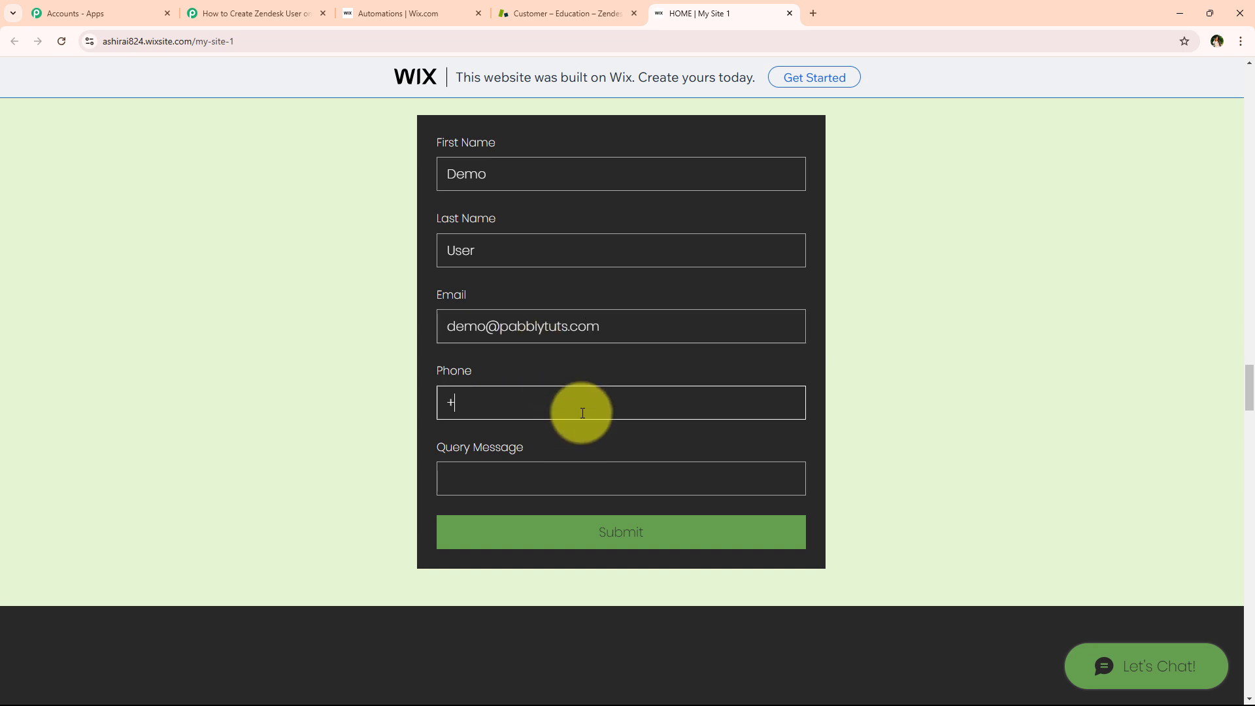
{"action": "type", "text": "918888888888"}
Paste the query message, submit the form, and view Pabbly's captured response
{"action": "left_click", "coordinate": [572, 467]}
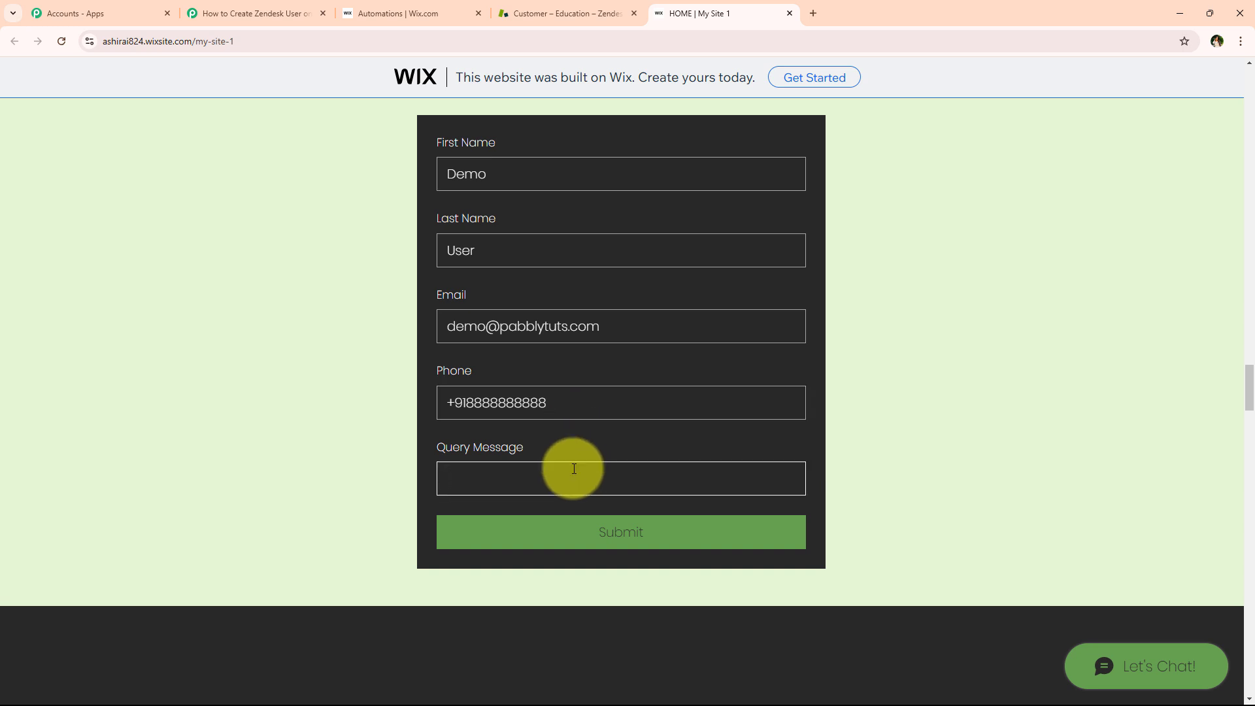
{"action": "key", "text": "ctrl+v"}
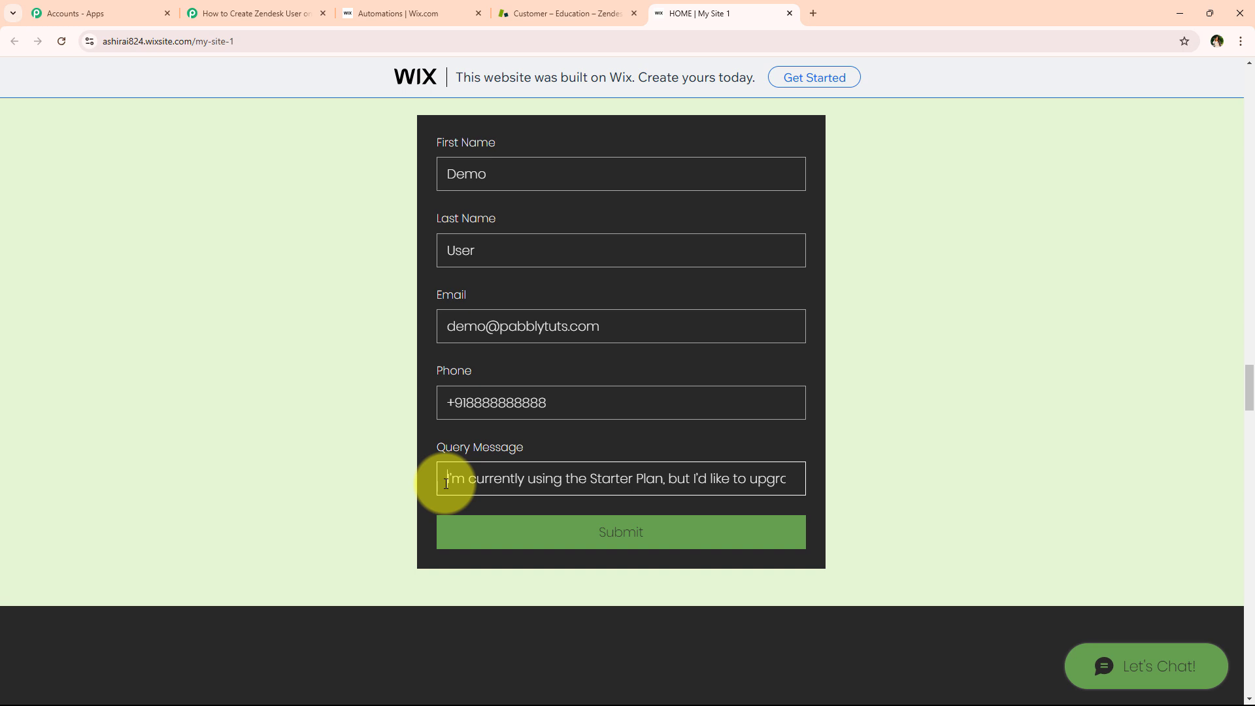
{"action": "left_click_drag", "start_coordinate": [446, 483], "coordinate": [857, 498]}
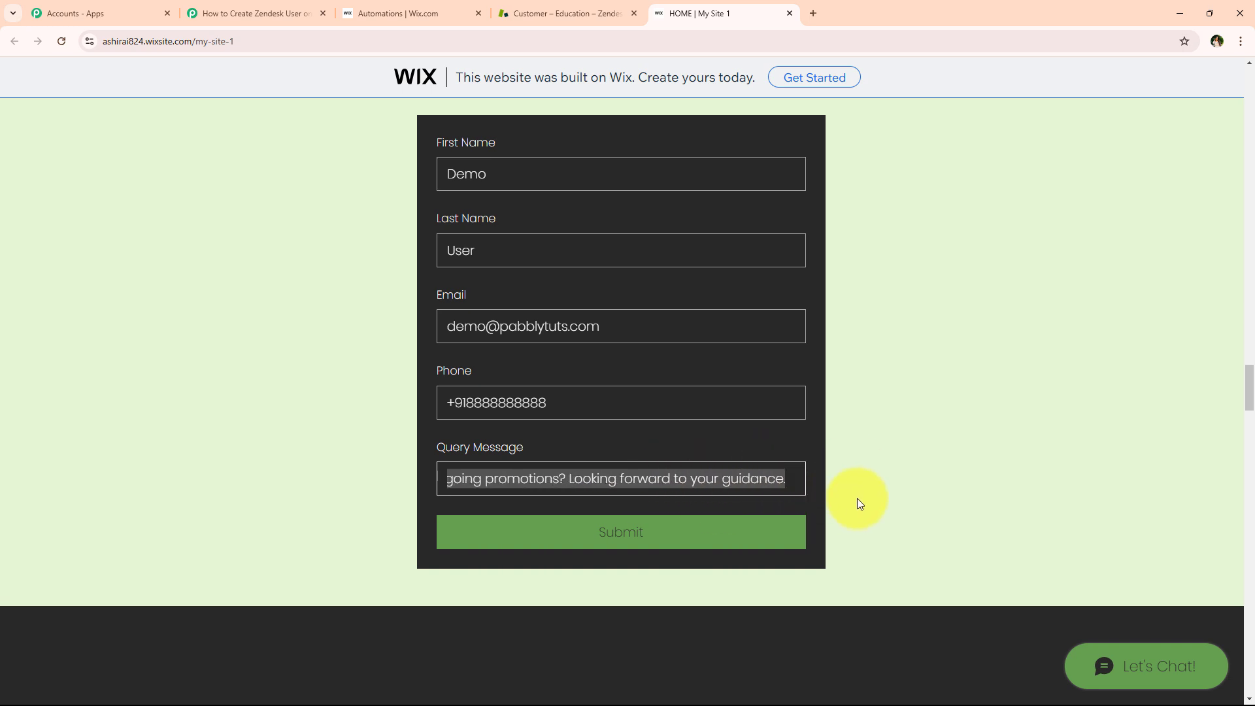
{"action": "left_click", "coordinate": [333, 434]}
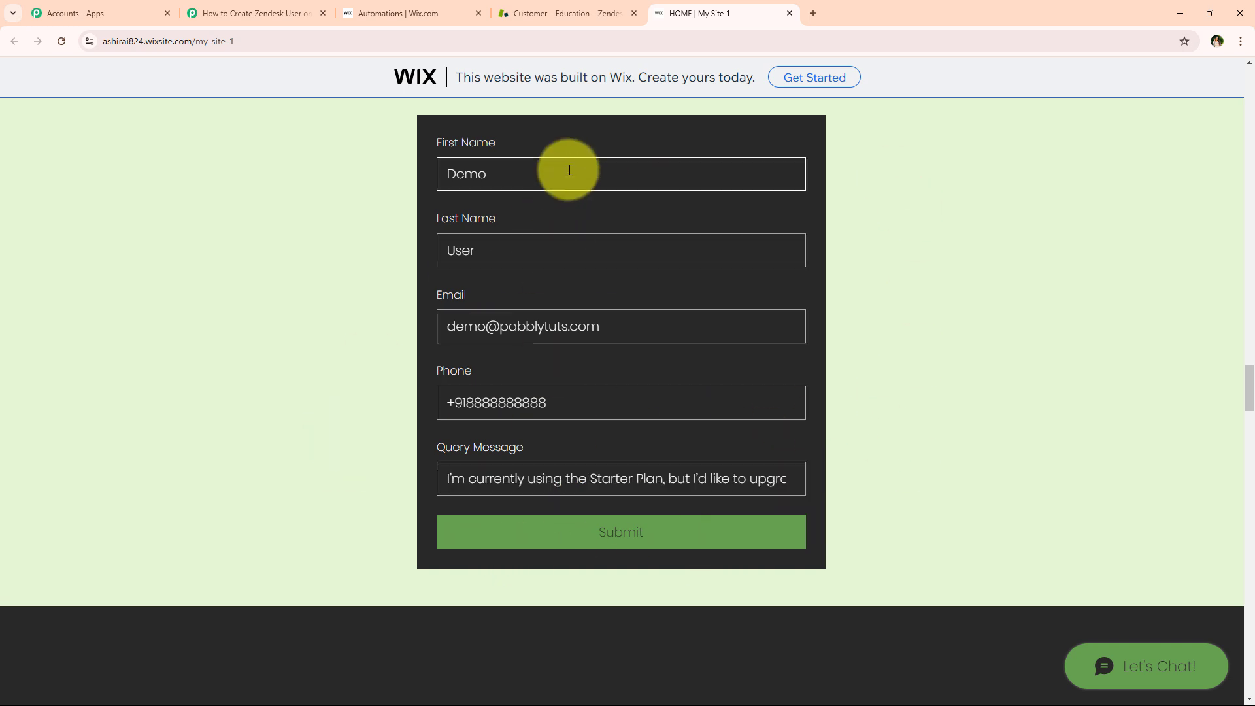
{"action": "left_click", "coordinate": [608, 535]}
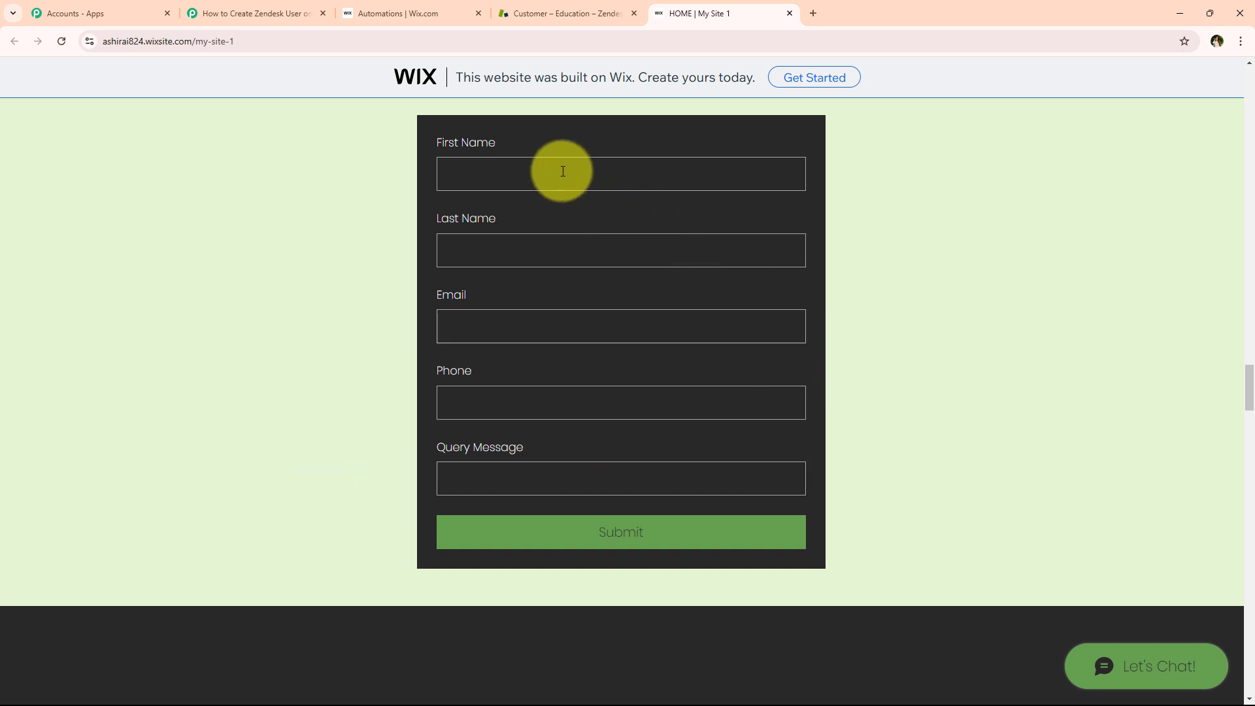
{"action": "left_click", "coordinate": [278, 12]}
{"action": "scroll", "coordinate": [209, 268], "scroll_direction": "down", "scroll_amount": 3}
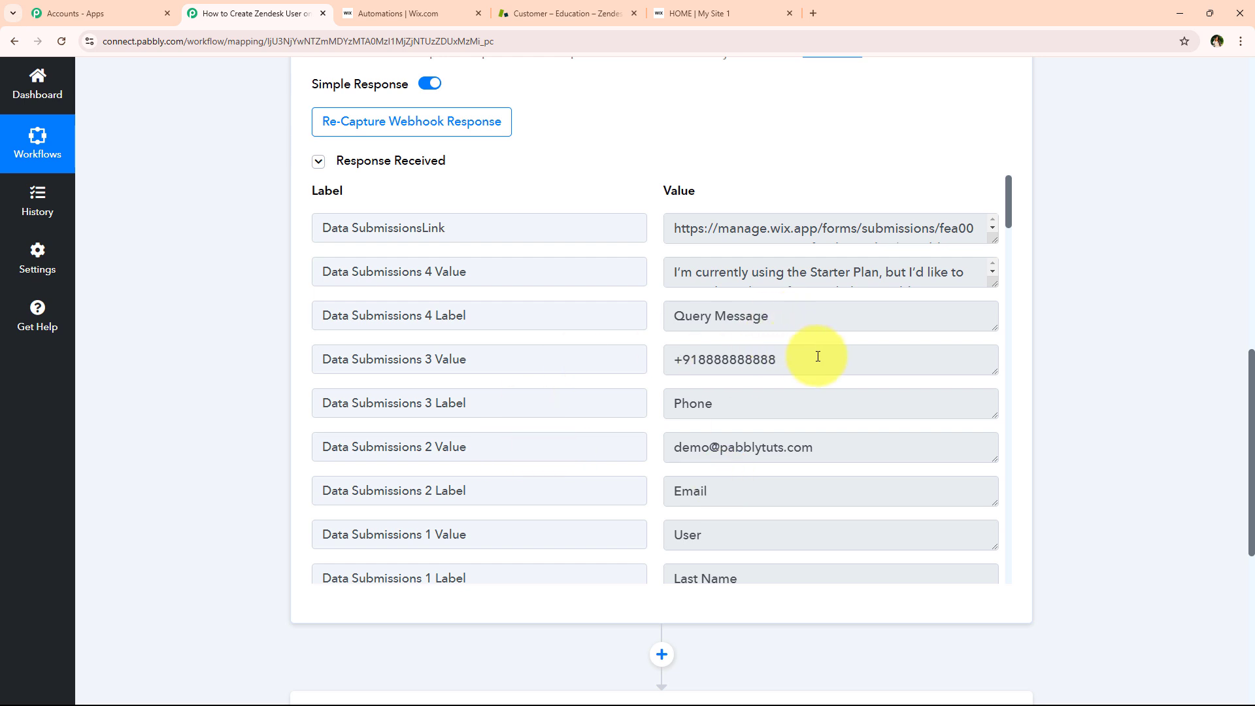
Verify the captured phone, first name and last name values, then collapse the Wix Forms trigger
{"action": "left_click_drag", "start_coordinate": [816, 355], "coordinate": [578, 365]}
{"action": "scroll", "coordinate": [773, 283], "scroll_direction": "down", "scroll_amount": 2}
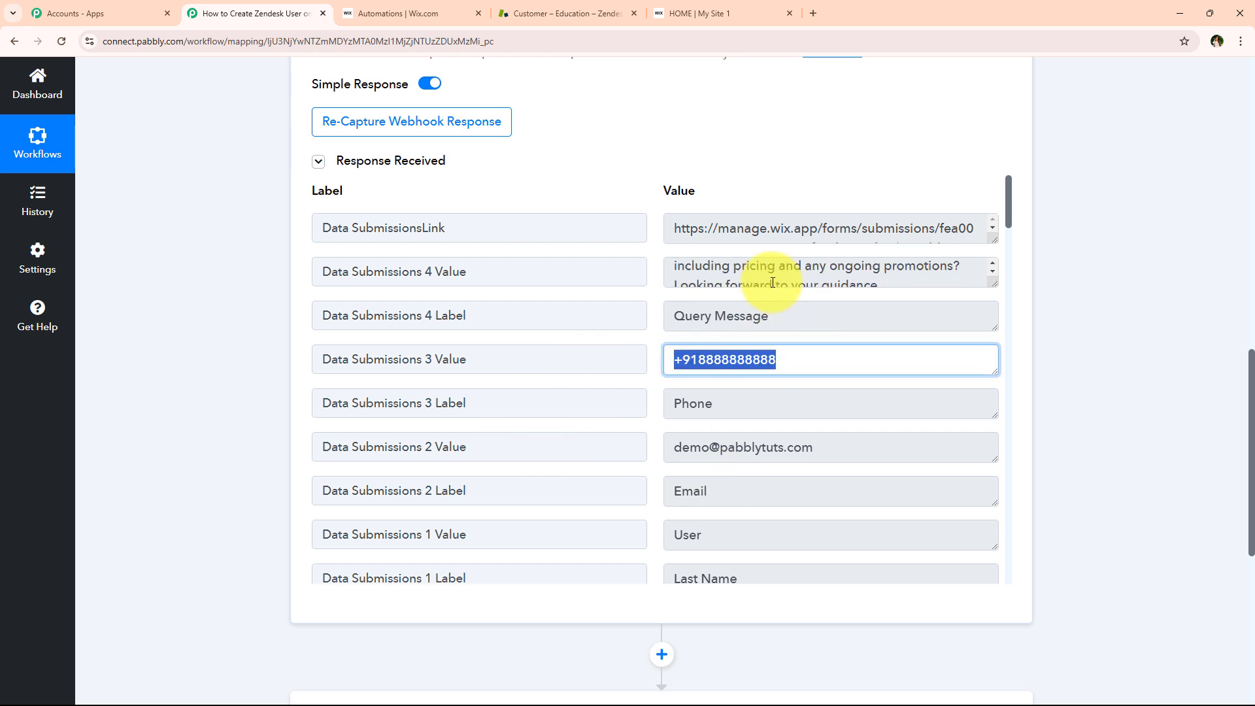
{"action": "scroll", "coordinate": [770, 280], "scroll_direction": "up", "scroll_amount": 2}
{"action": "left_click_drag", "start_coordinate": [991, 281], "coordinate": [978, 361]}
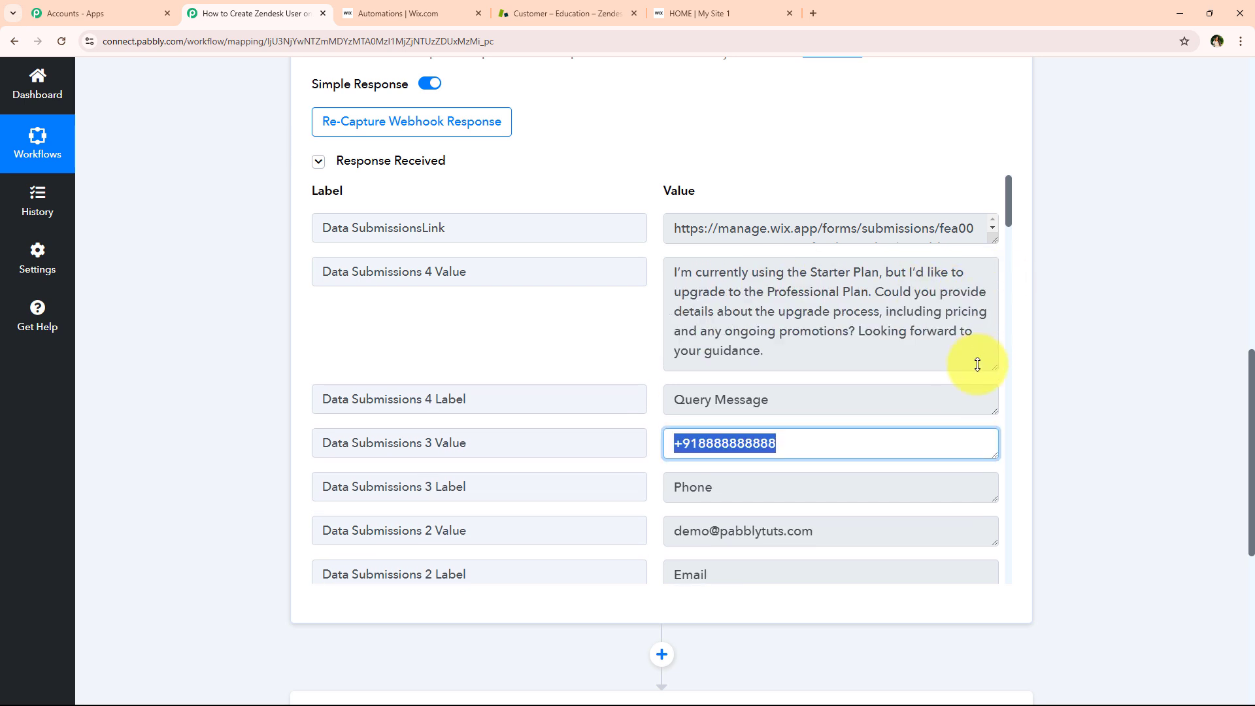
{"action": "scroll", "coordinate": [720, 457], "scroll_direction": "down", "scroll_amount": 1}
{"action": "left_click_drag", "start_coordinate": [817, 465], "coordinate": [483, 469]}
{"action": "scroll", "coordinate": [875, 426], "scroll_direction": "down", "scroll_amount": 5}
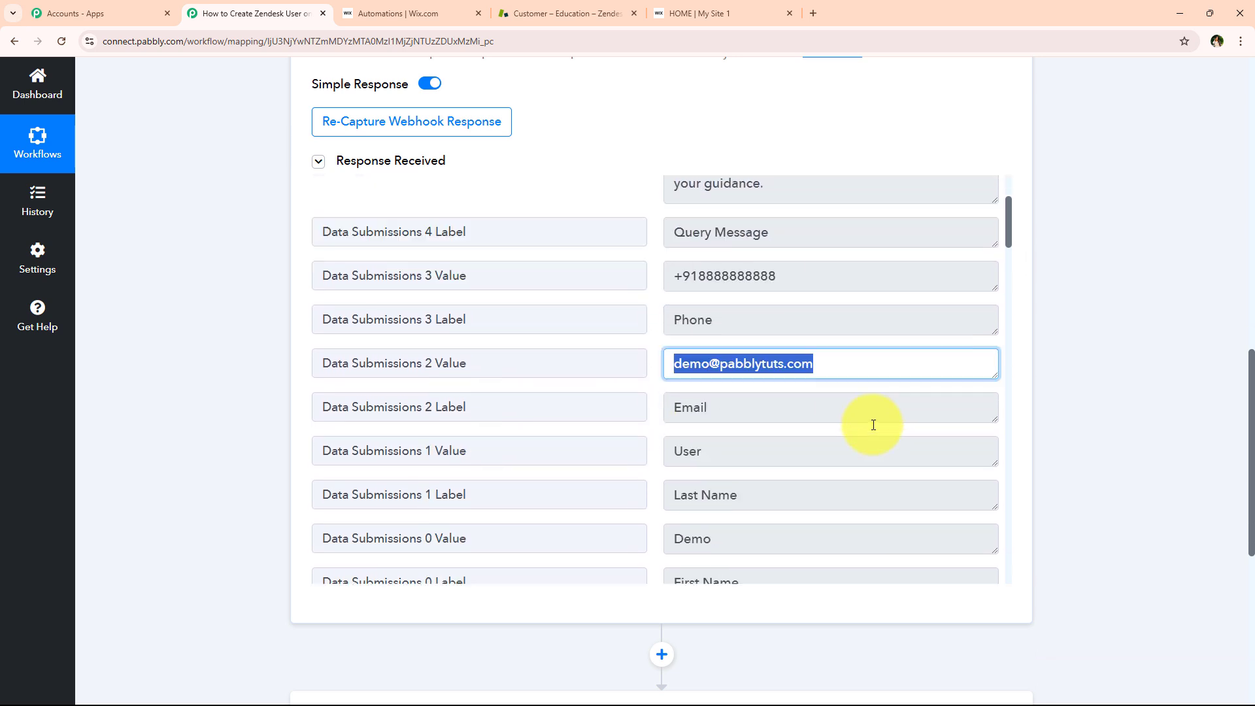
{"action": "left_click_drag", "start_coordinate": [809, 328], "coordinate": [462, 328]}
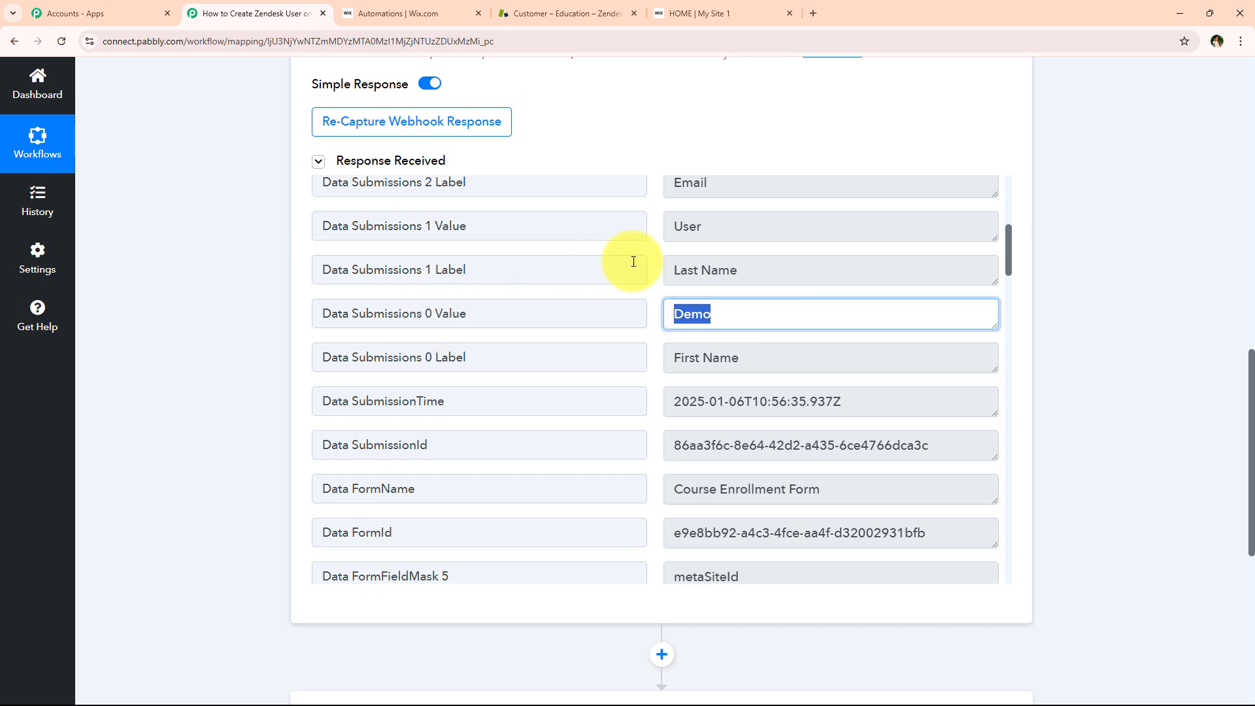
{"action": "left_click_drag", "start_coordinate": [744, 233], "coordinate": [423, 234]}
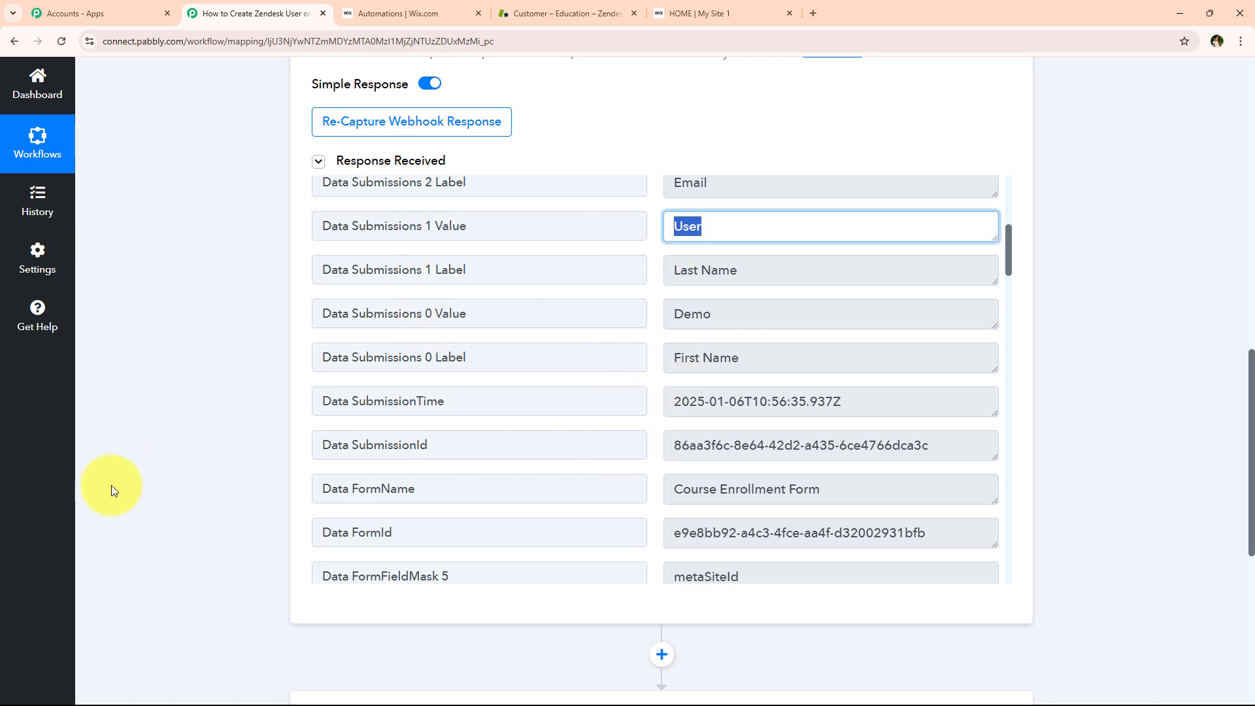
{"action": "scroll", "coordinate": [191, 328], "scroll_direction": "up", "scroll_amount": 15}
{"action": "left_click", "coordinate": [539, 336]}
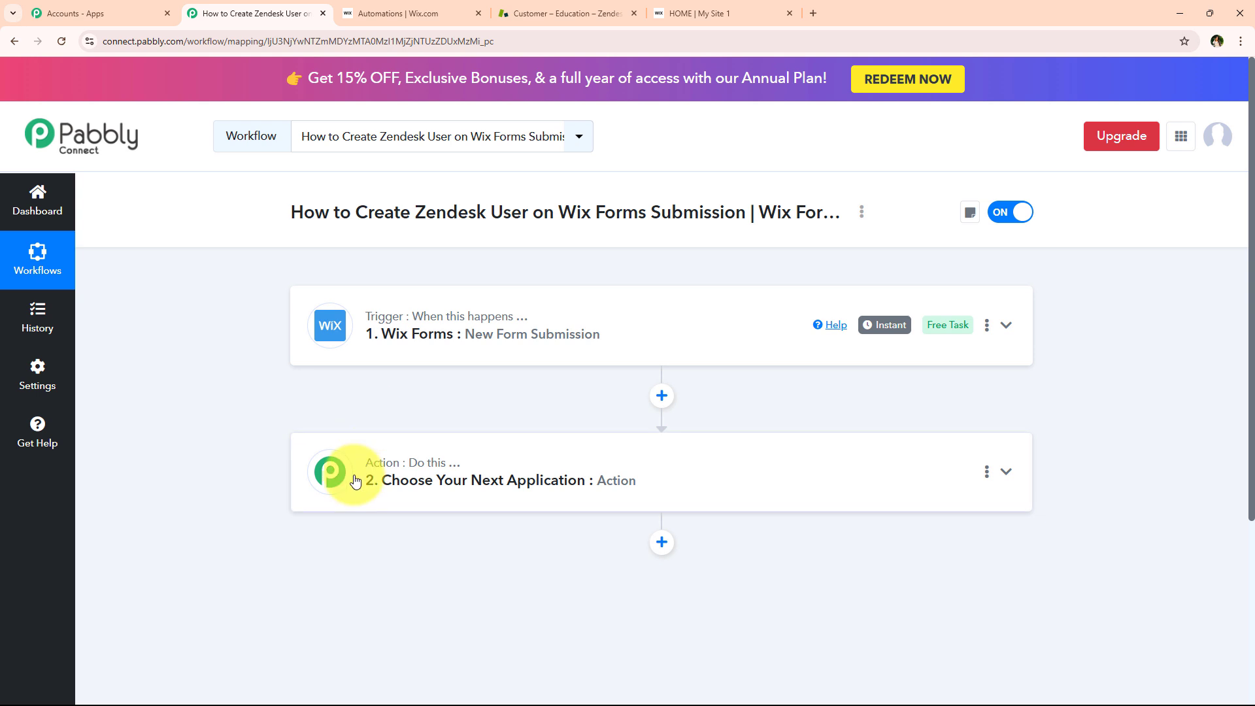
Set the action step to the Zendesk app with the Create User event
{"action": "left_click_drag", "start_coordinate": [356, 211], "coordinate": [752, 210]}
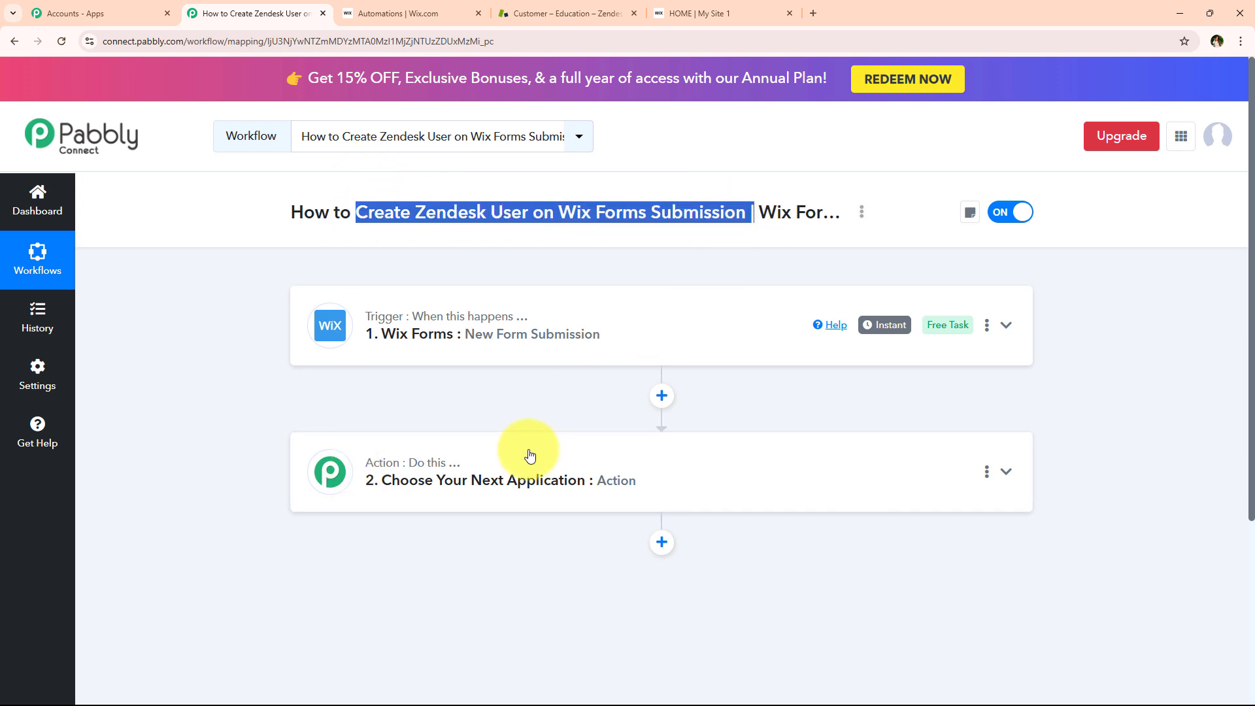
{"action": "left_click", "coordinate": [517, 474]}
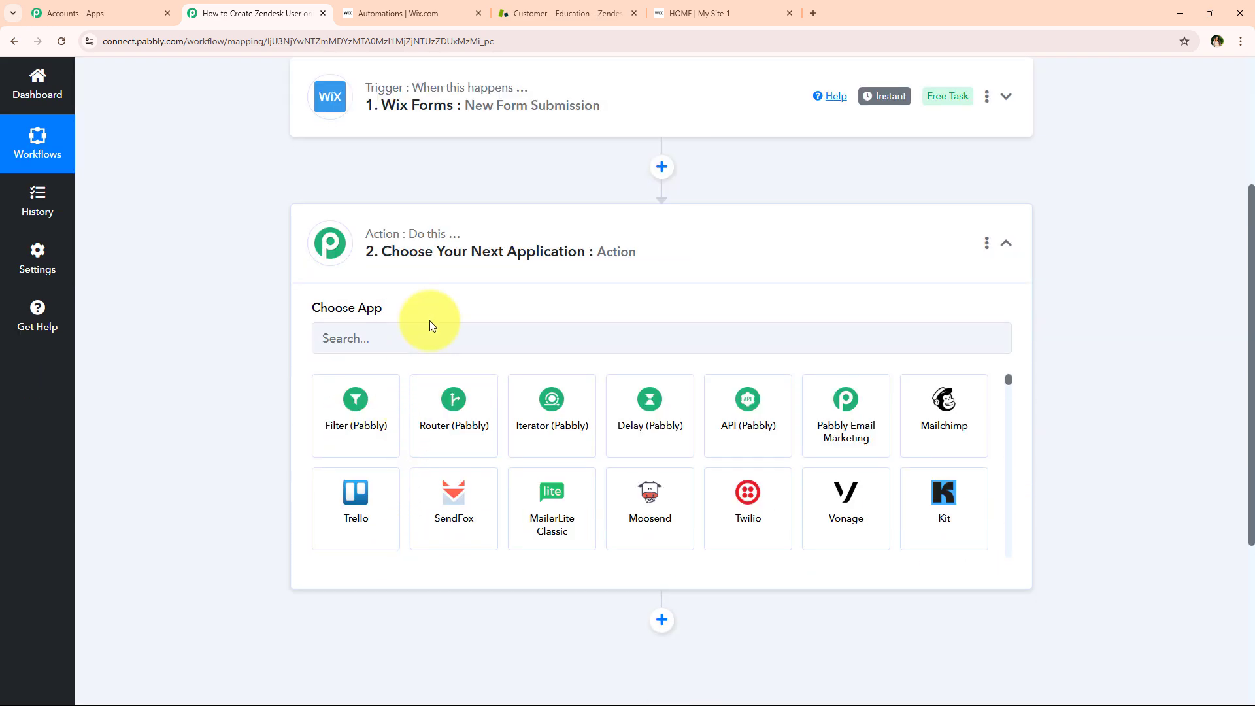
{"action": "left_click", "coordinate": [449, 338]}
{"action": "type", "text": "zen"}
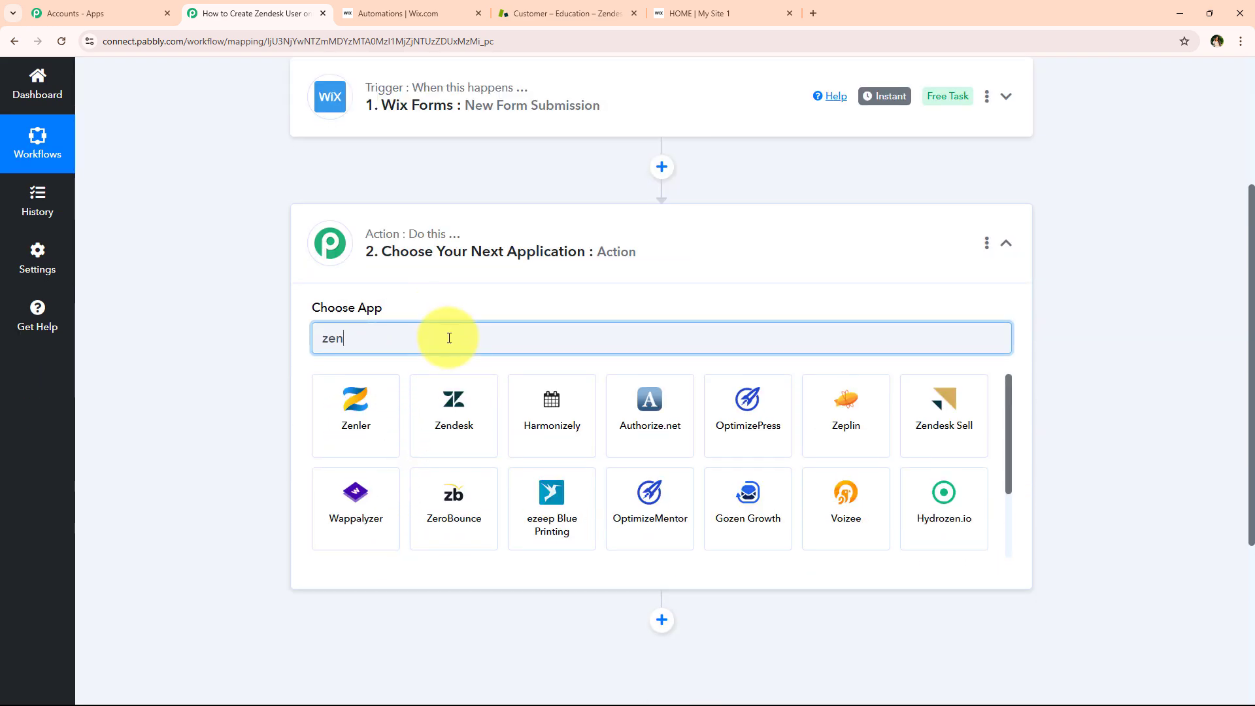
{"action": "type", "text": "desk"}
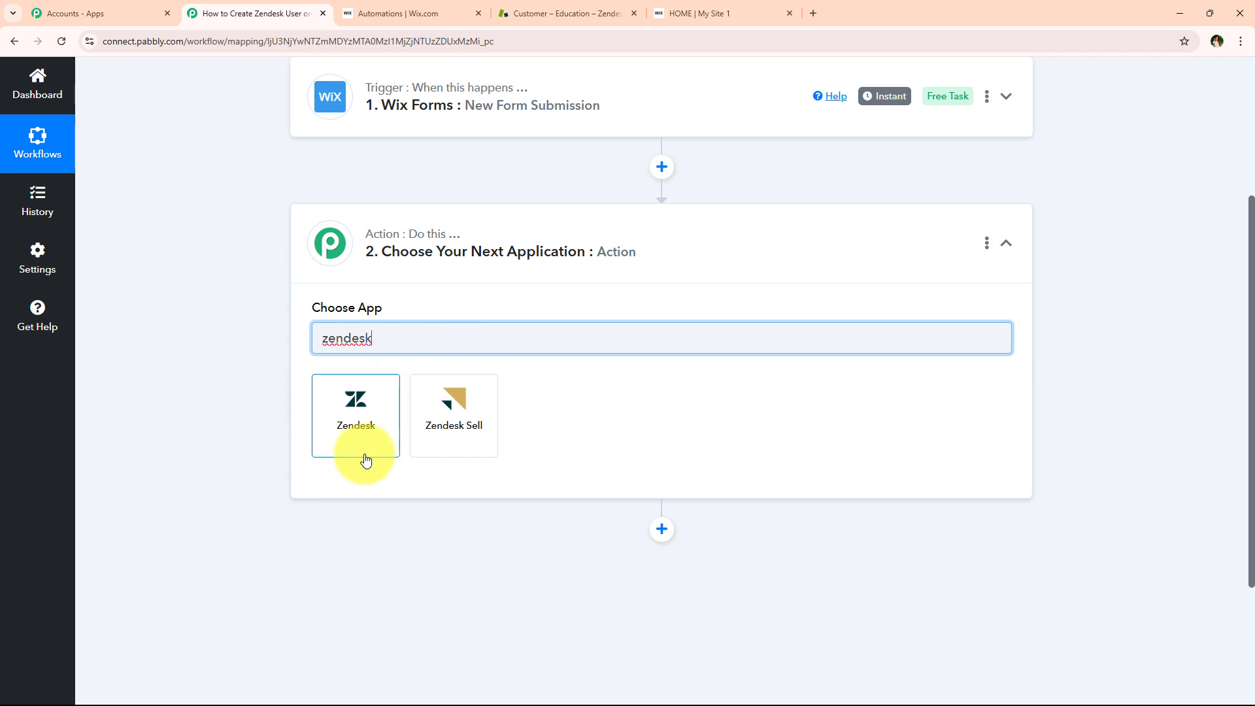
{"action": "left_click", "coordinate": [365, 457]}
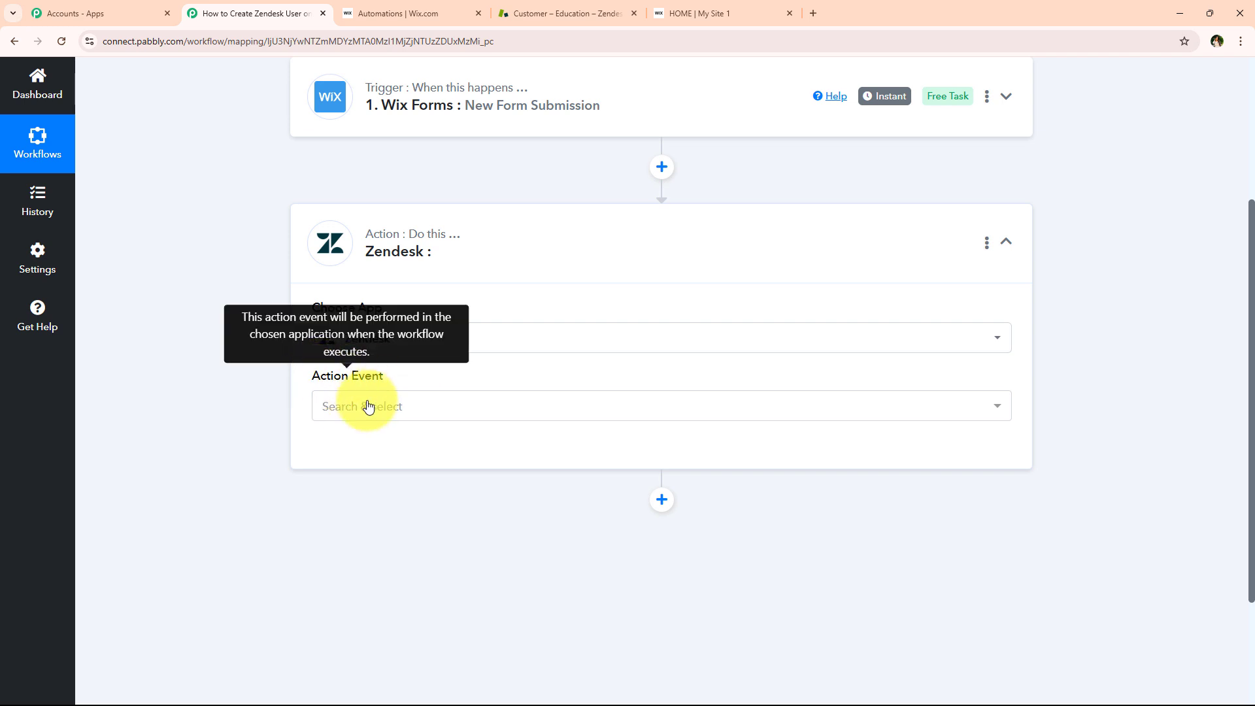
{"action": "left_click", "coordinate": [364, 406]}
{"action": "scroll", "coordinate": [359, 294], "scroll_direction": "down", "scroll_amount": 2}
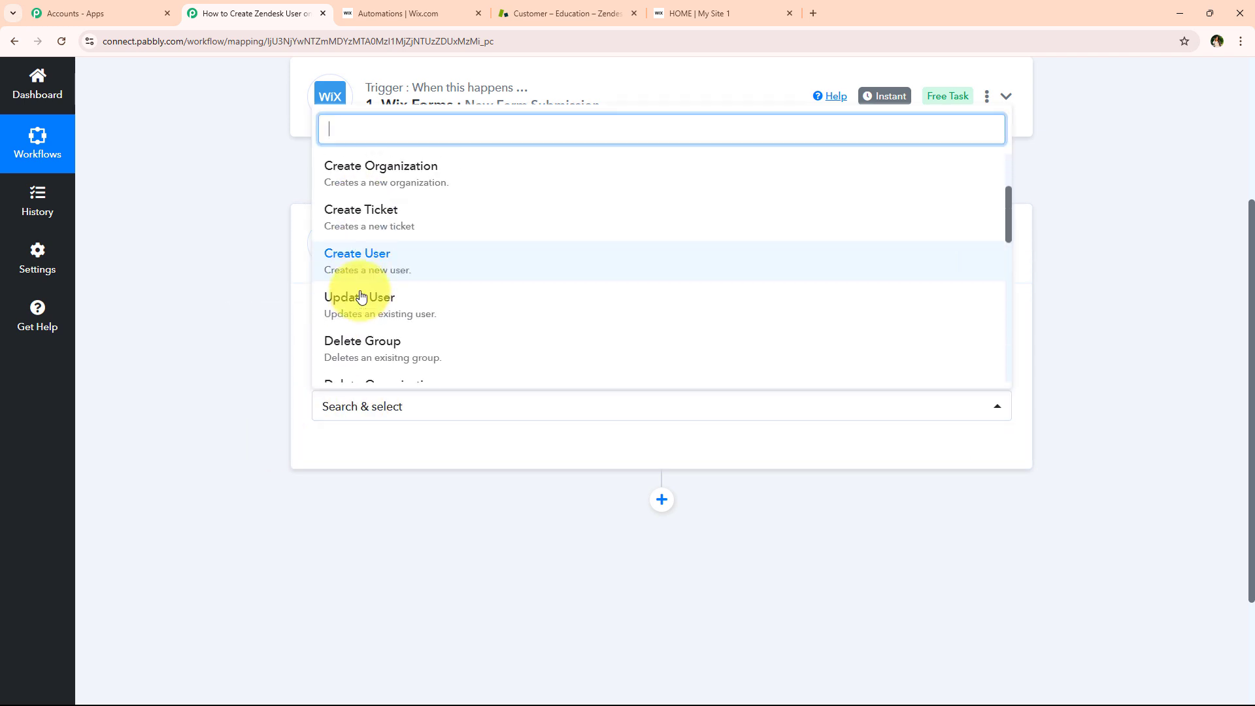
{"action": "left_click", "coordinate": [386, 268]}
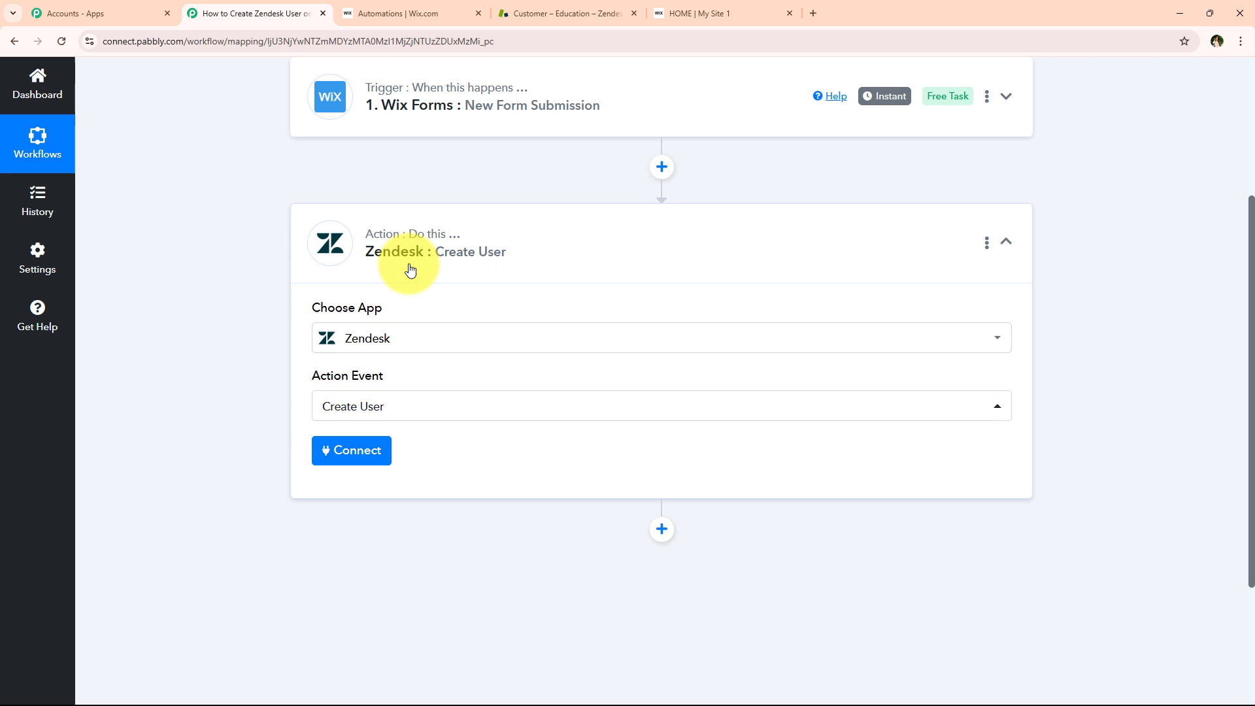
Start a new Zendesk connection and review its API Token and Subdomain fields
{"action": "left_click", "coordinate": [347, 458]}
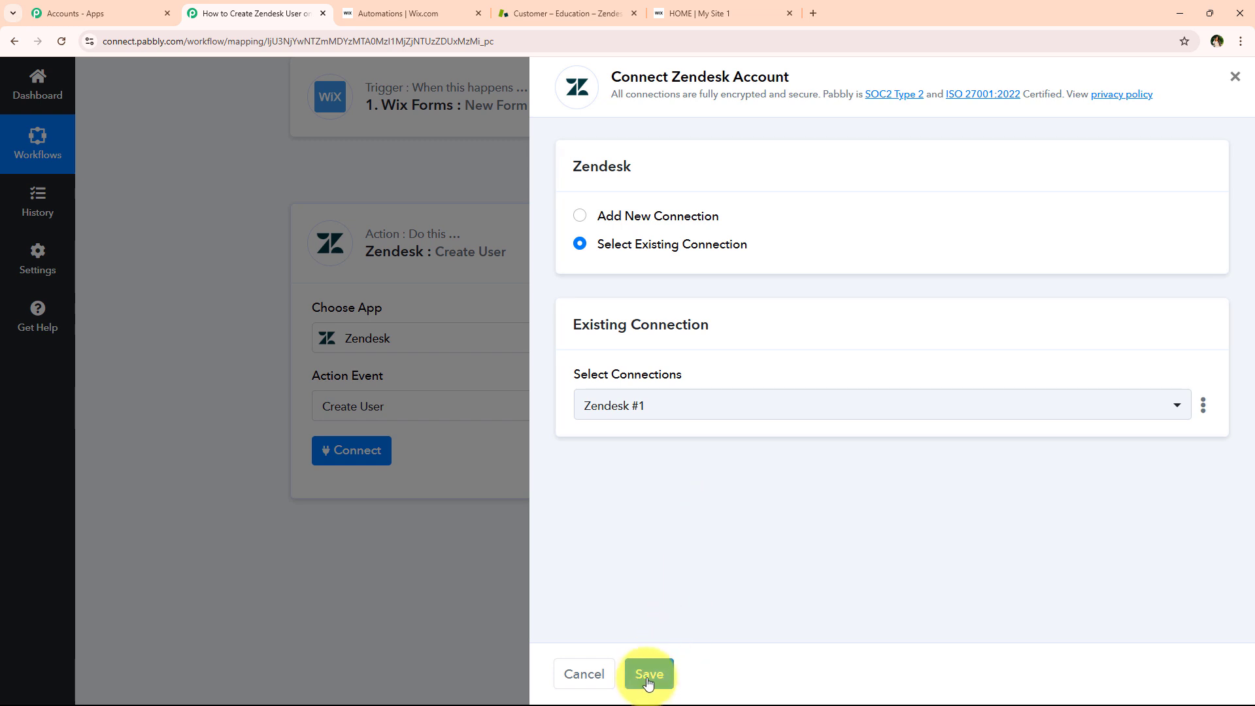
{"action": "left_click", "coordinate": [669, 222]}
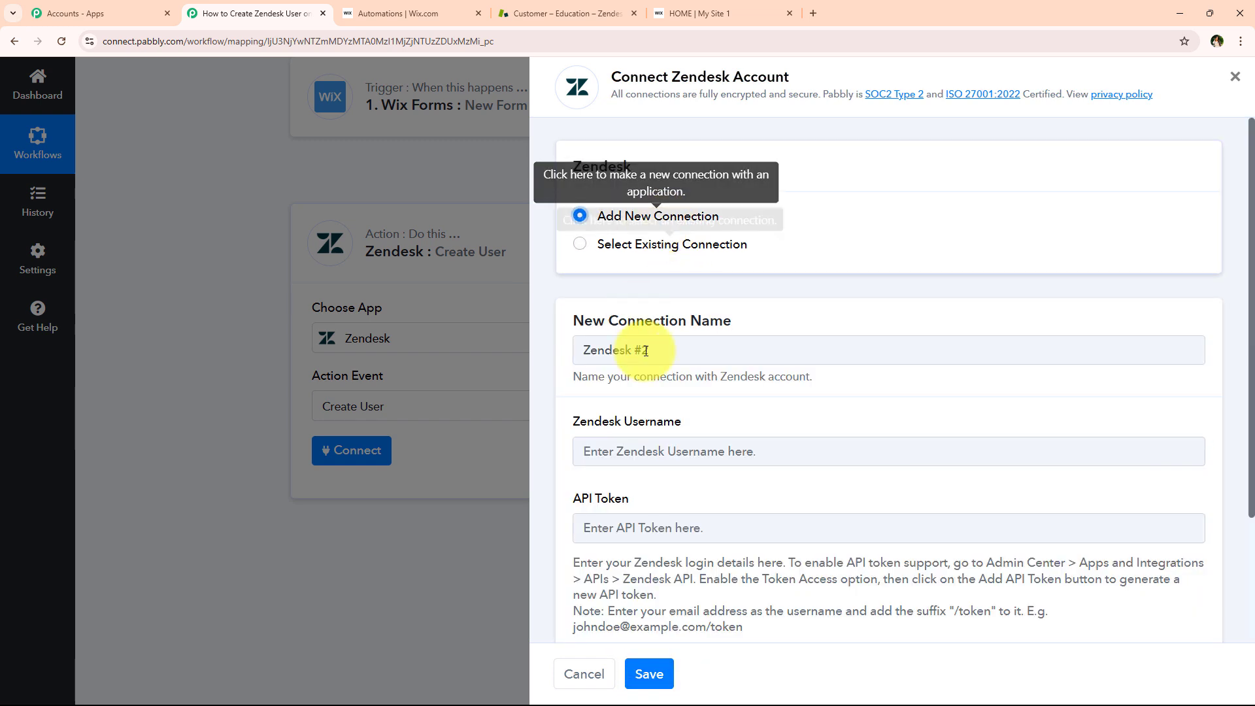
{"action": "scroll", "coordinate": [646, 353], "scroll_direction": "down", "scroll_amount": 3}
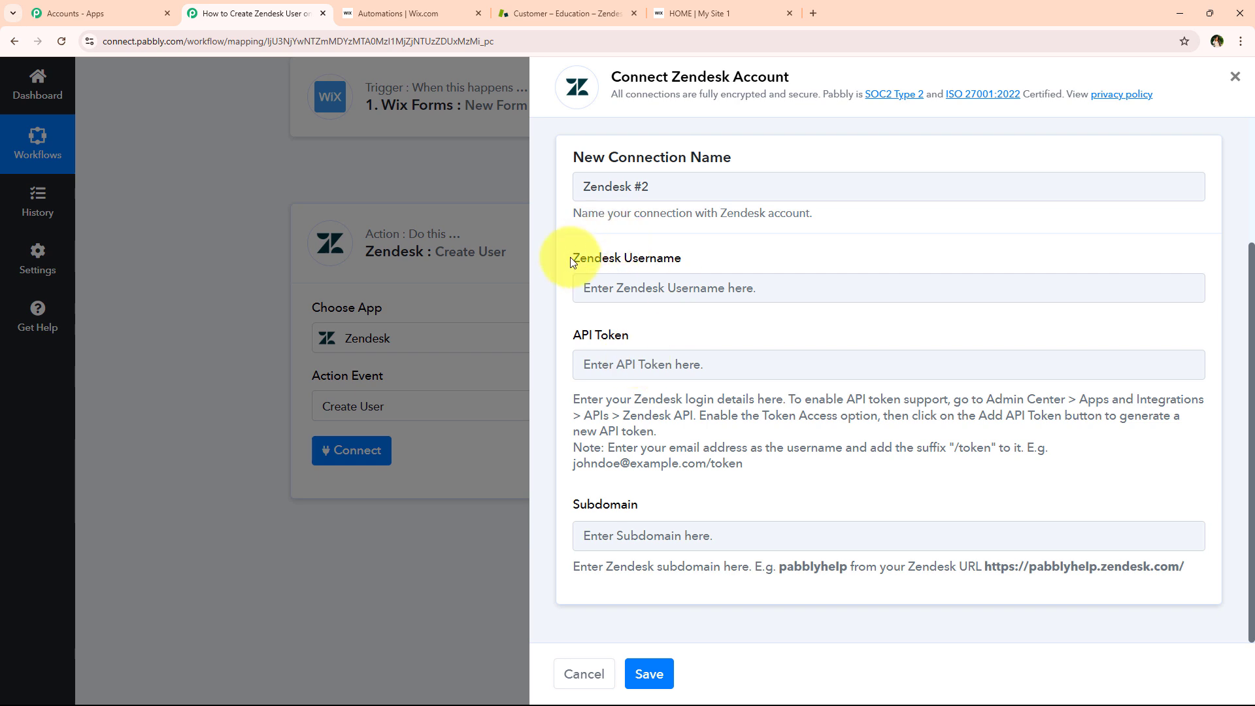
{"action": "left_click_drag", "start_coordinate": [572, 261], "coordinate": [772, 260]}
{"action": "left_click_drag", "start_coordinate": [565, 340], "coordinate": [631, 336]}
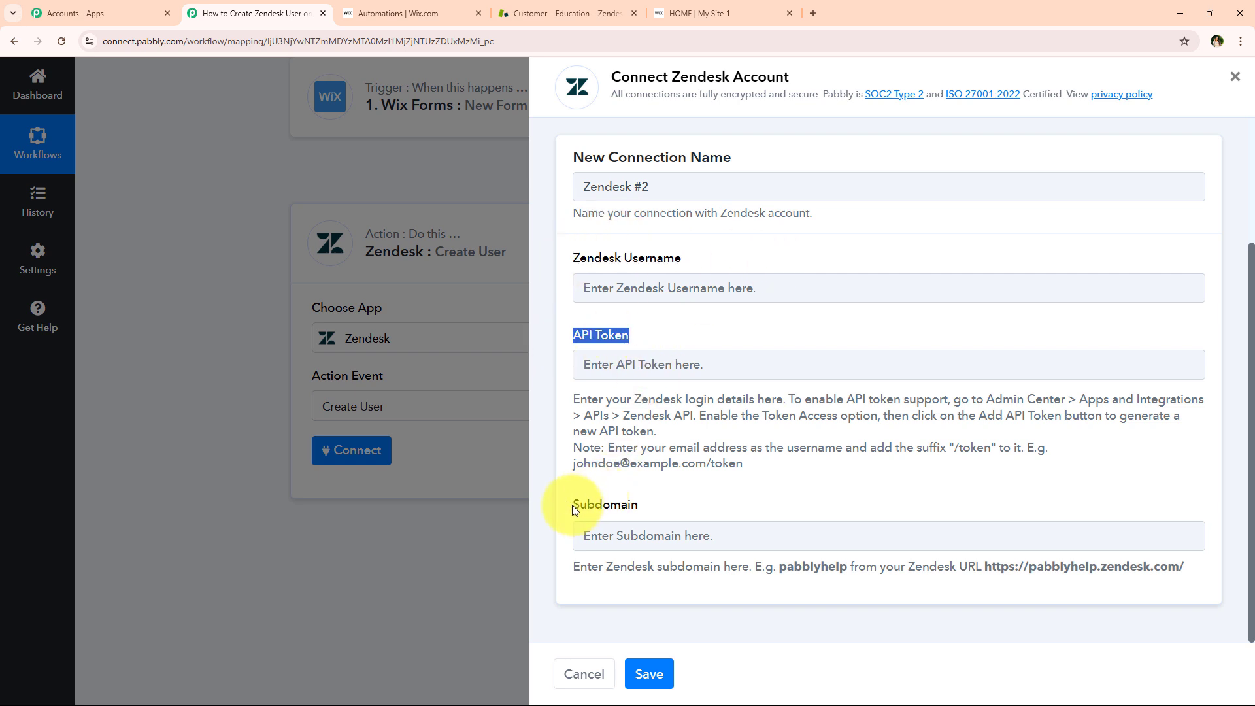
{"action": "left_click_drag", "start_coordinate": [571, 505], "coordinate": [646, 499]}
{"action": "left_click", "coordinate": [646, 499]}
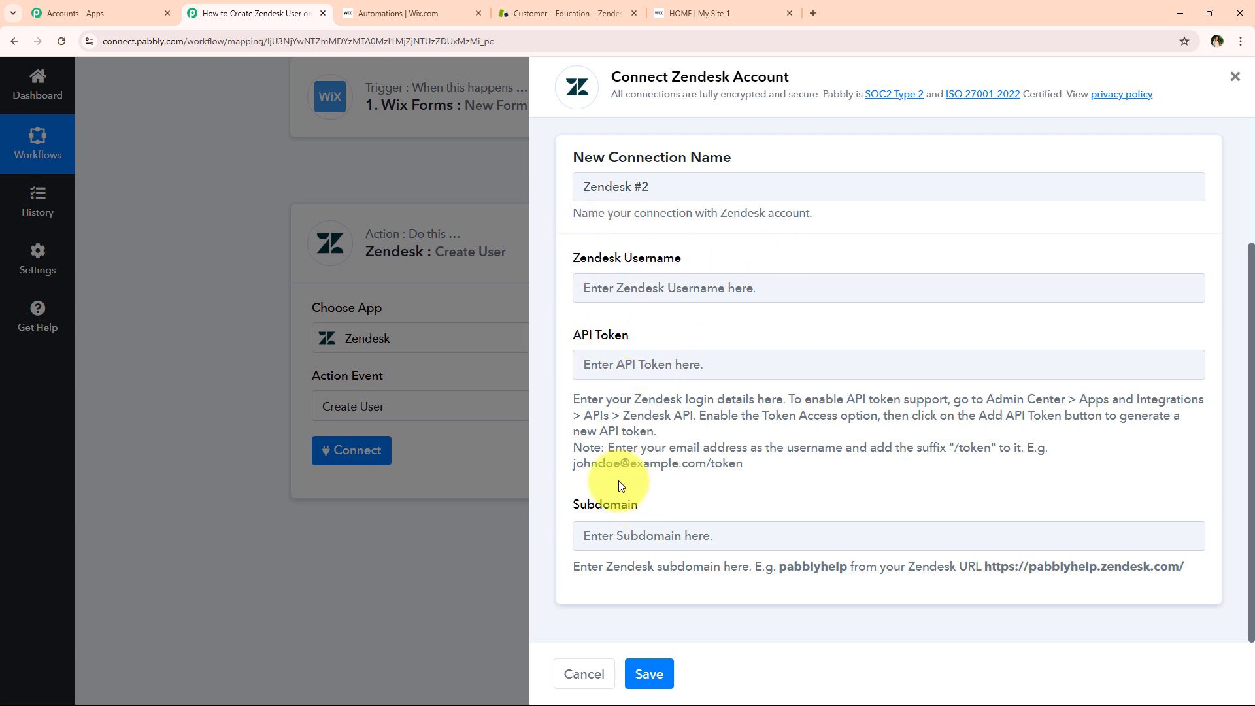
Paste the Zendesk login email into Username and append /token to it
{"action": "left_click", "coordinate": [671, 288]}
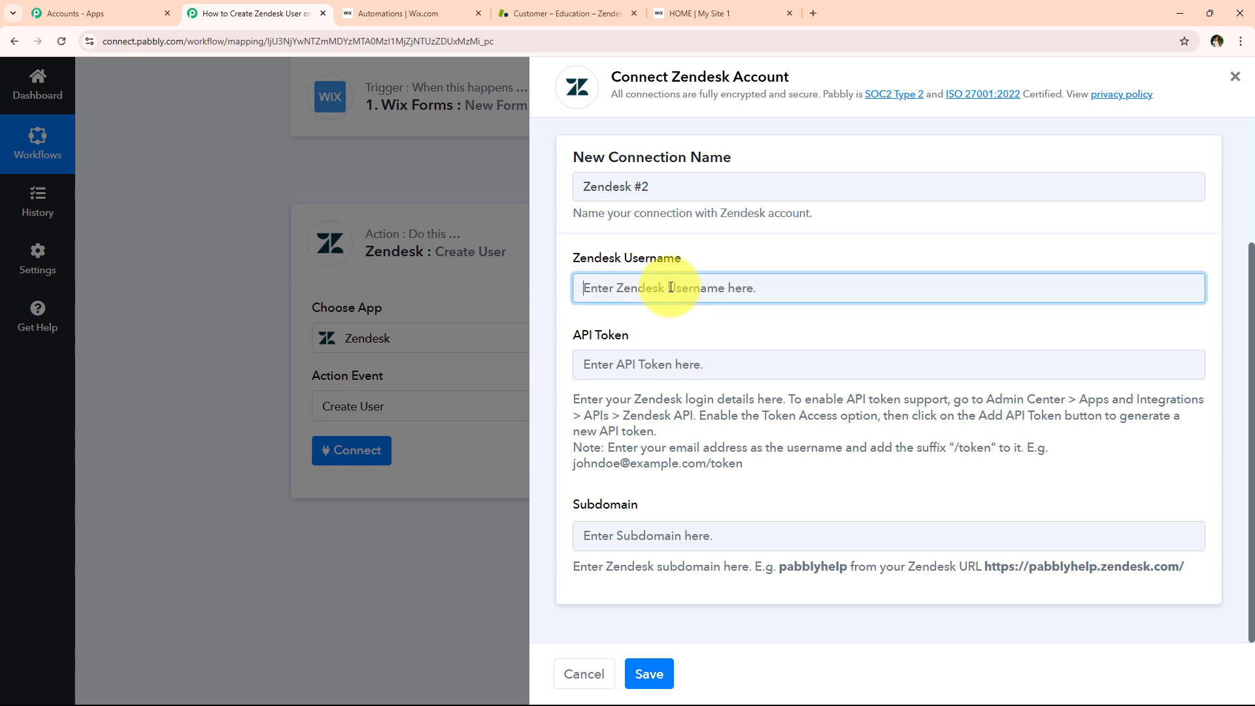
{"action": "key", "text": "ctrl+v"}
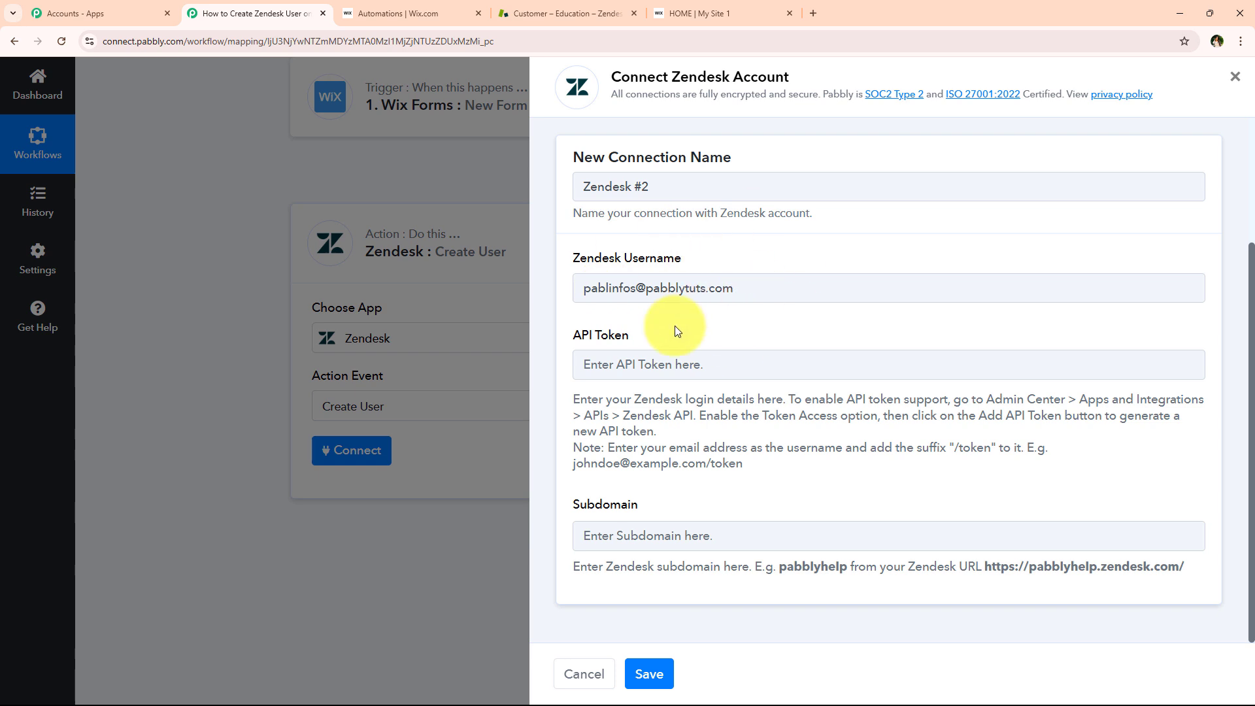
{"action": "left_click", "coordinate": [741, 297]}
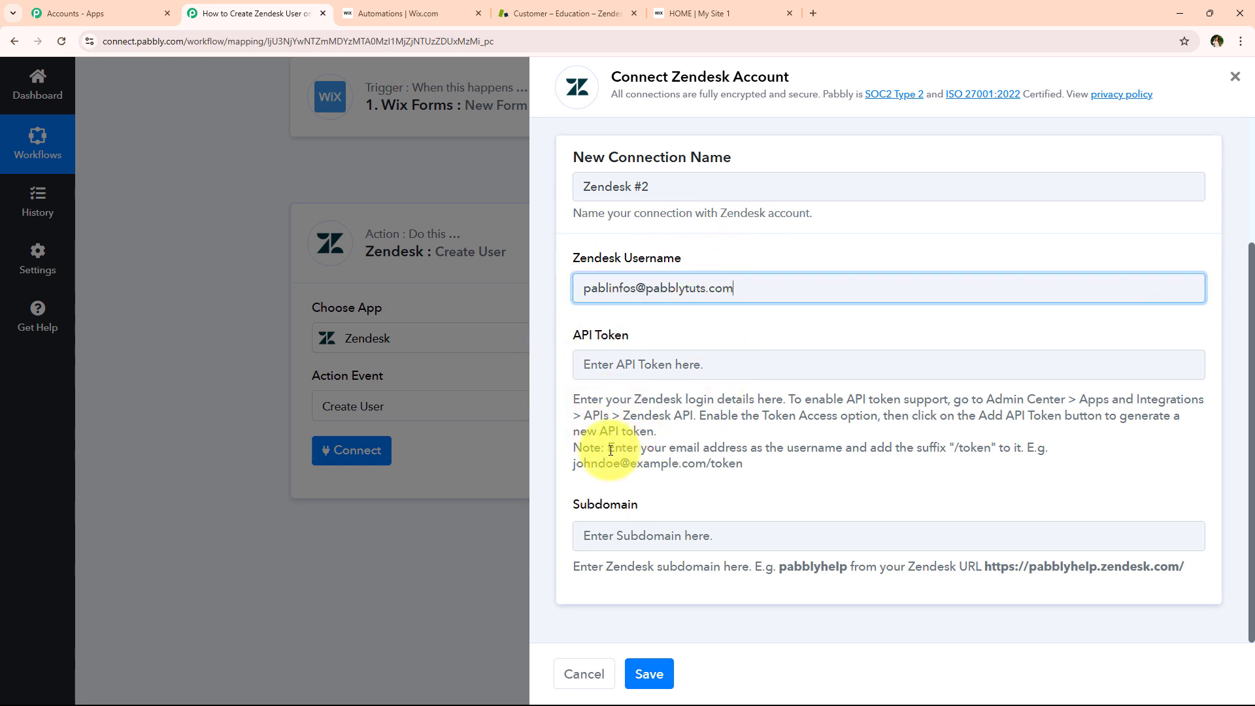
{"action": "left_click_drag", "start_coordinate": [609, 450], "coordinate": [998, 452]}
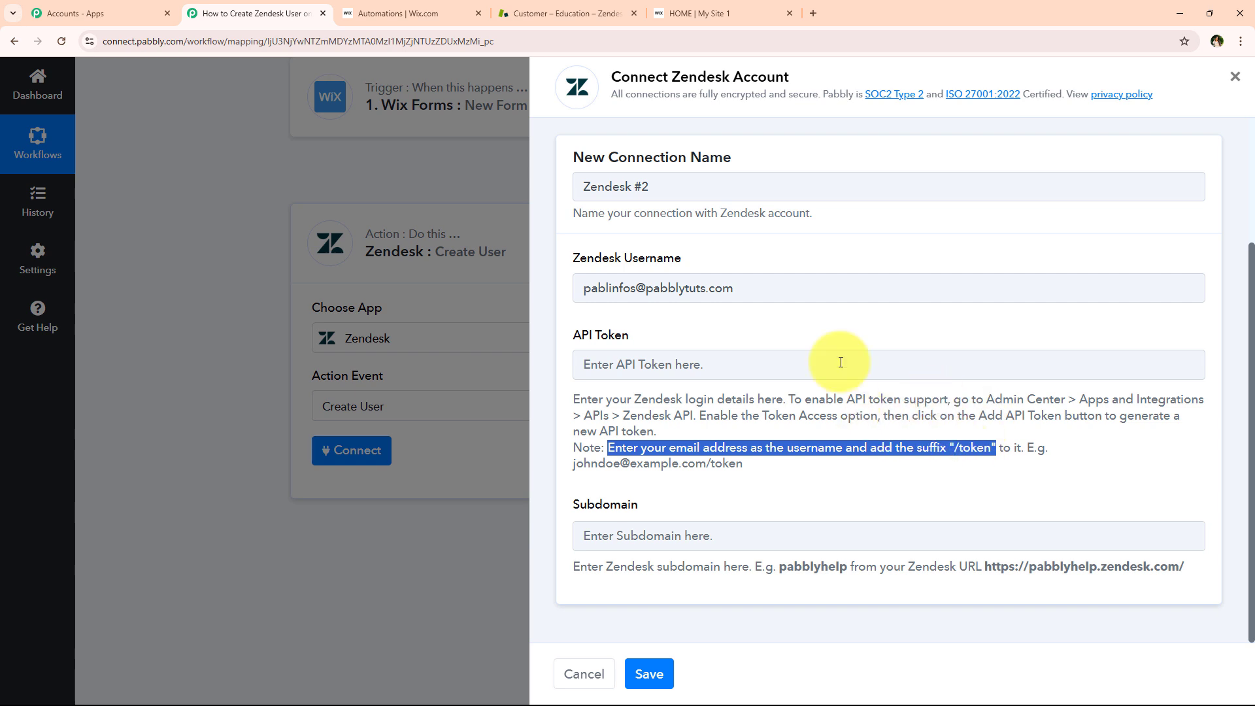
{"action": "left_click", "coordinate": [814, 288]}
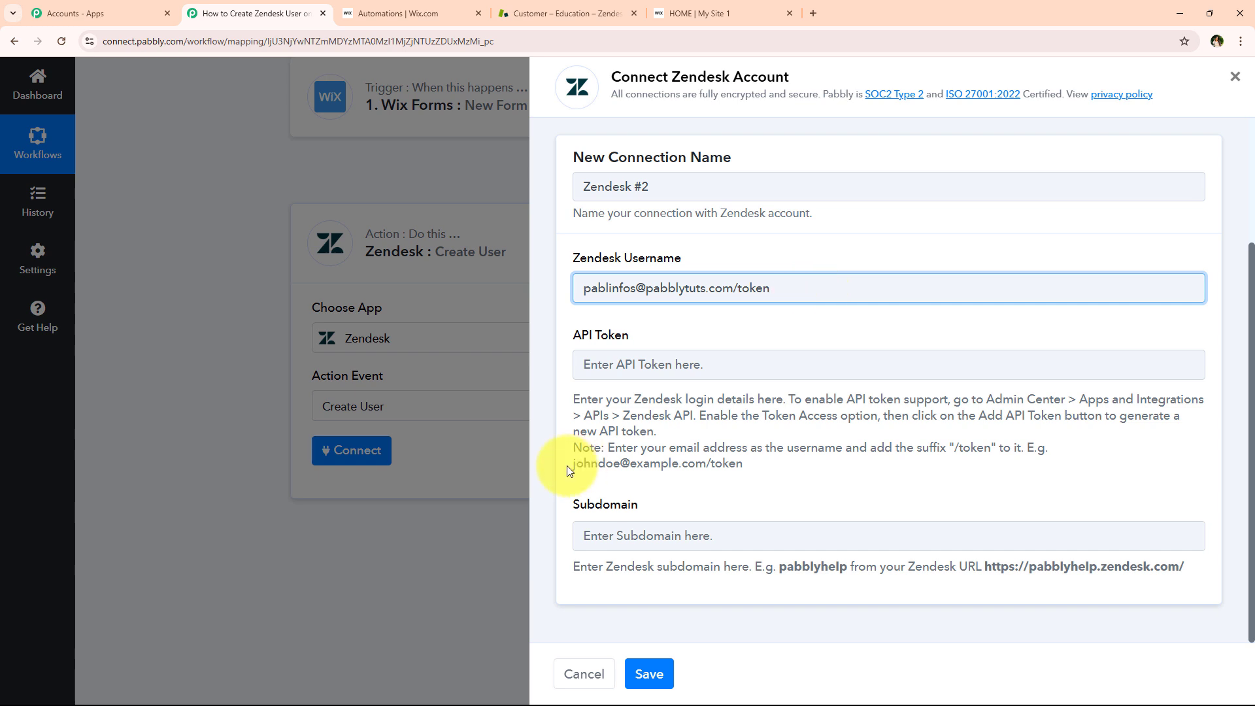
{"action": "left_click_drag", "start_coordinate": [574, 464], "coordinate": [841, 468]}
{"action": "left_click", "coordinate": [712, 467]}
{"action": "left_click_drag", "start_coordinate": [707, 465], "coordinate": [794, 471]}
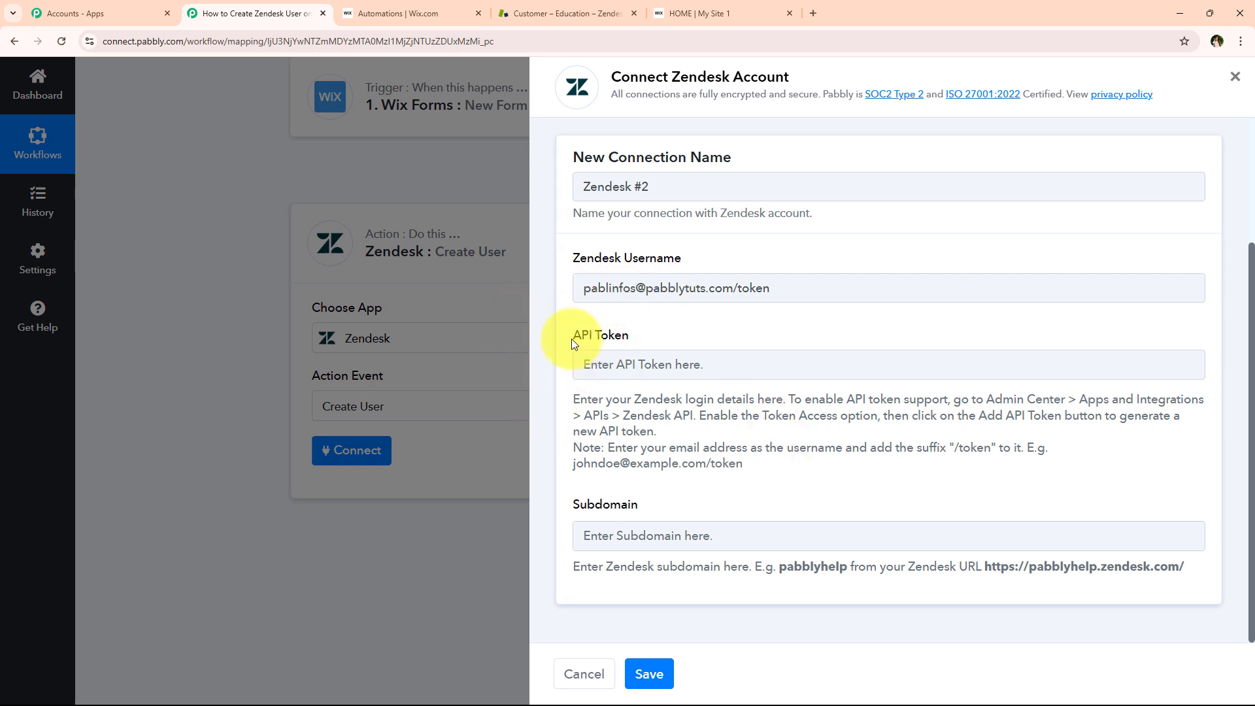
{"action": "left_click", "coordinate": [680, 333]}
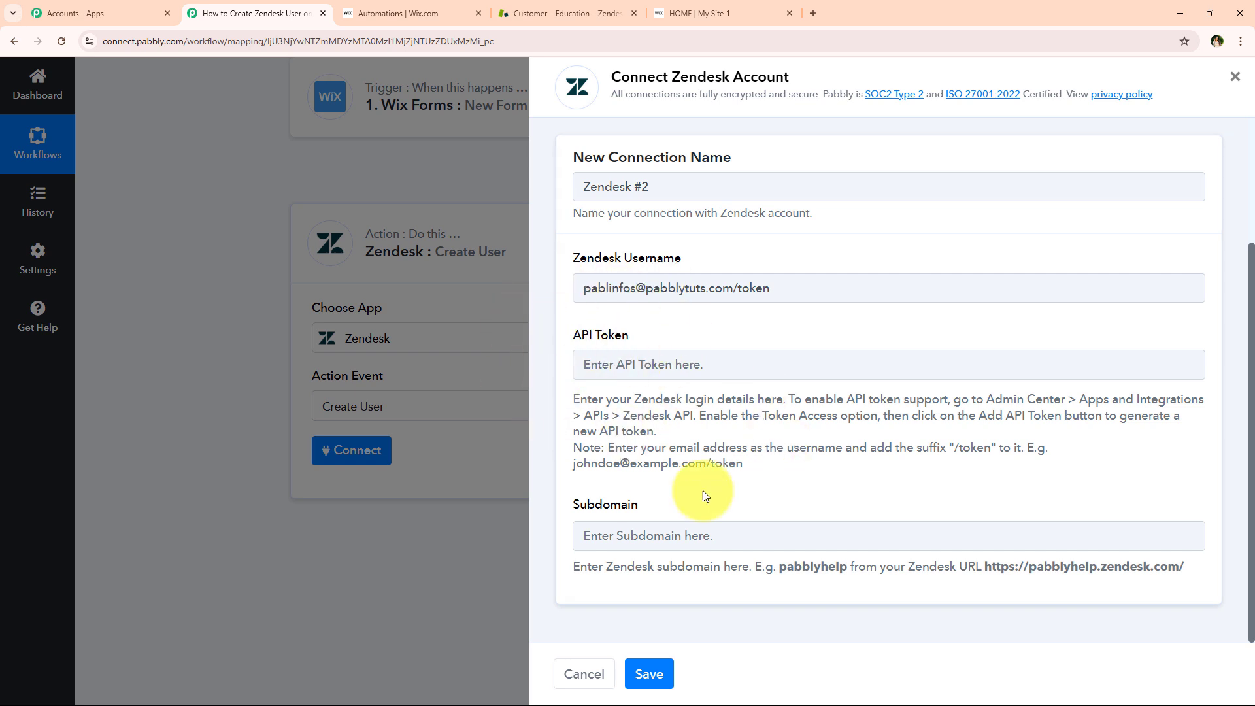
{"action": "left_click_drag", "start_coordinate": [990, 401], "coordinate": [699, 416]}
{"action": "left_click", "coordinate": [991, 428]}
{"action": "left_click", "coordinate": [705, 429]}
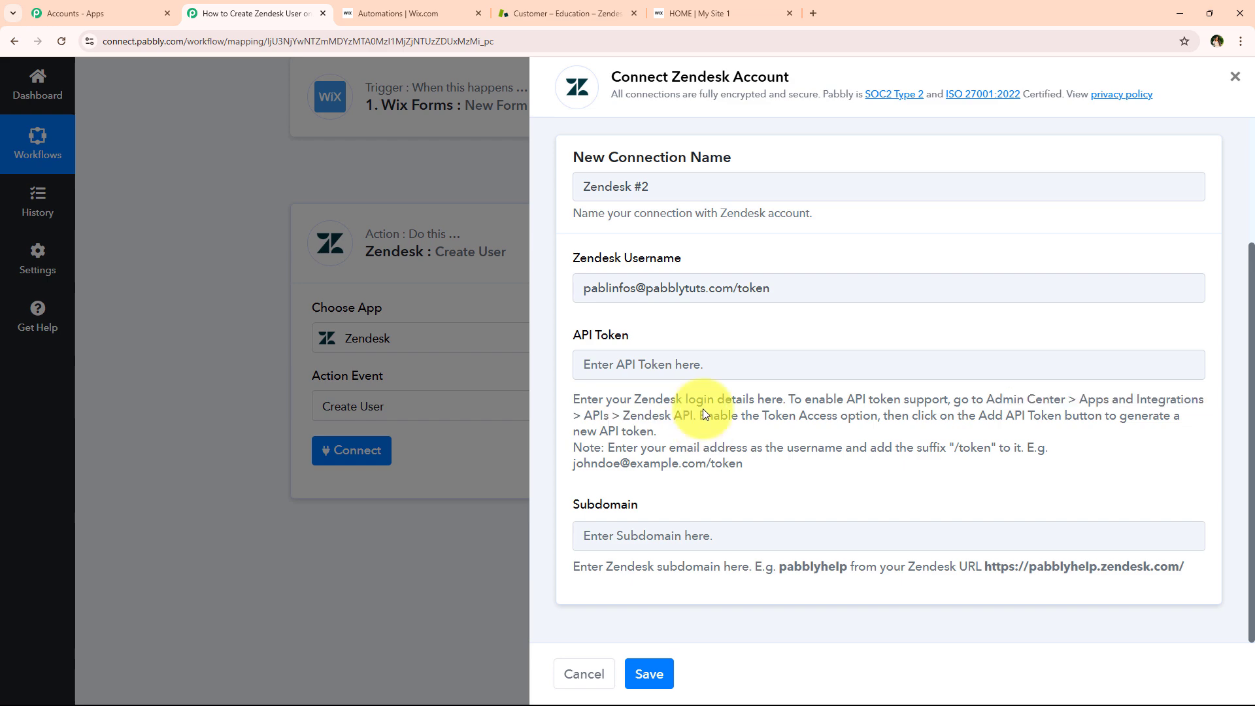
Go to Zendesk Admin Center and open the Zendesk API page under Apps and integrations
{"action": "left_click", "coordinate": [588, 10]}
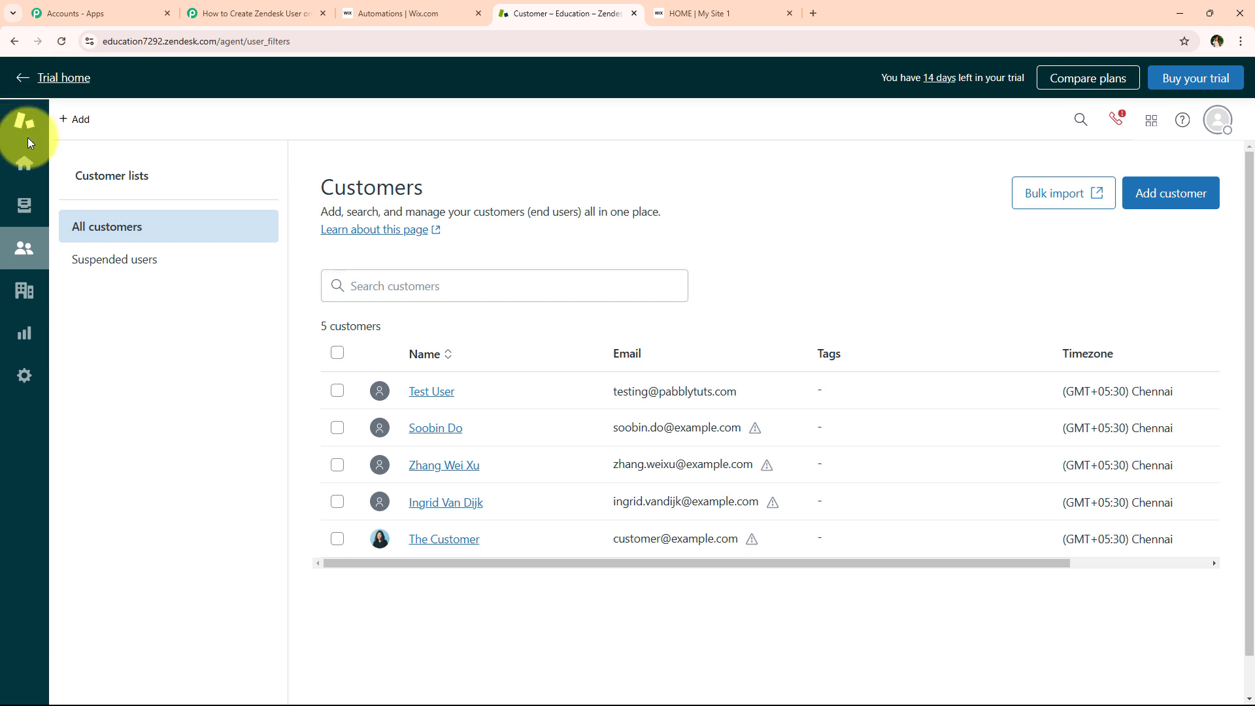
{"action": "left_click", "coordinate": [25, 378]}
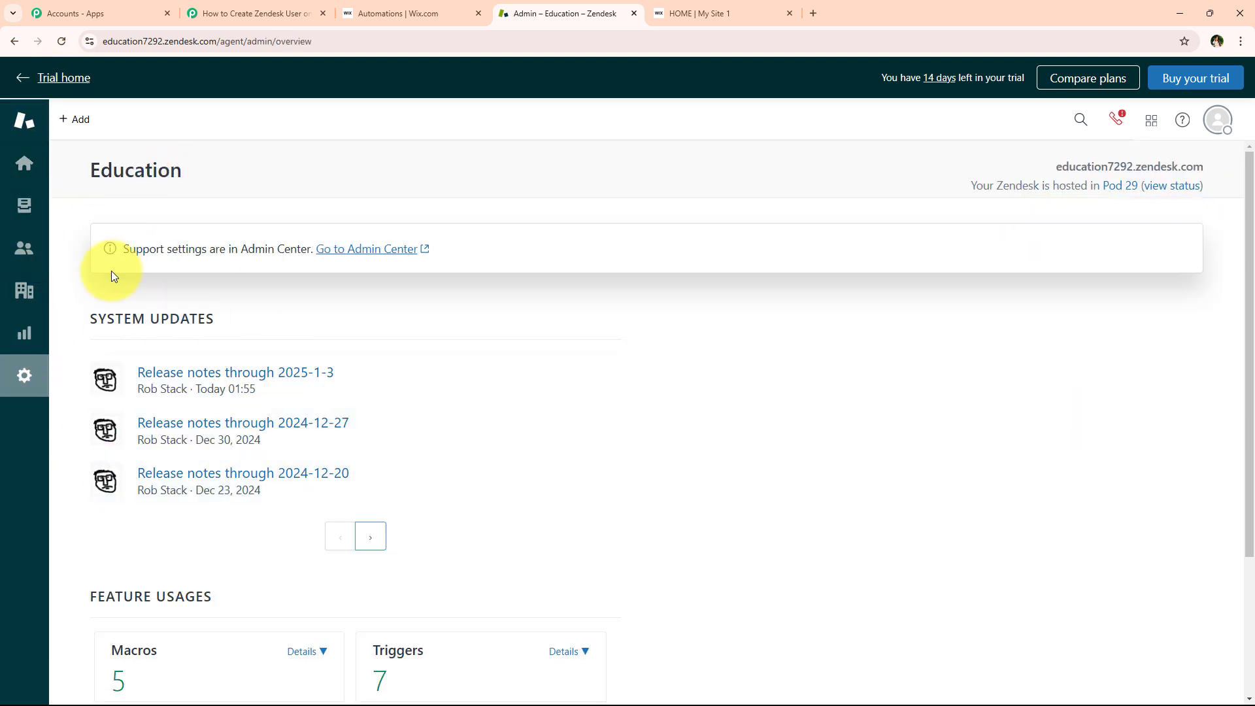
{"action": "left_click_drag", "start_coordinate": [126, 255], "coordinate": [313, 255]}
{"action": "left_click", "coordinate": [352, 304]}
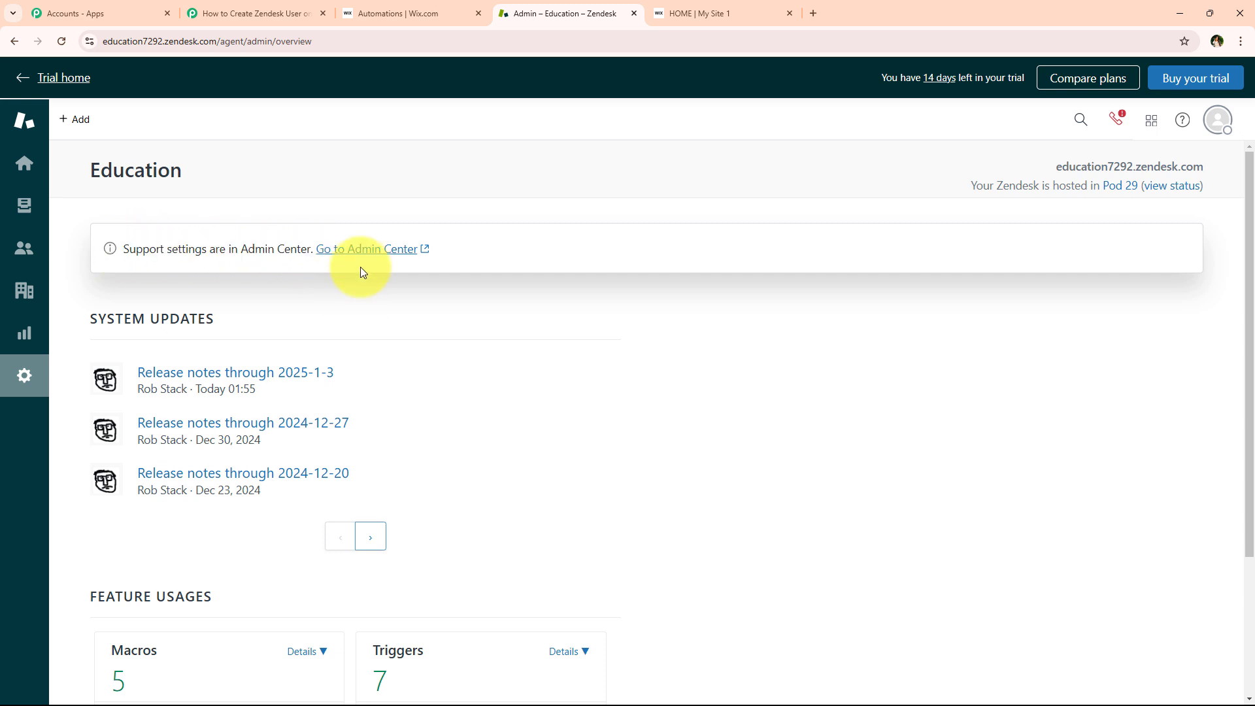
{"action": "left_click", "coordinate": [353, 249]}
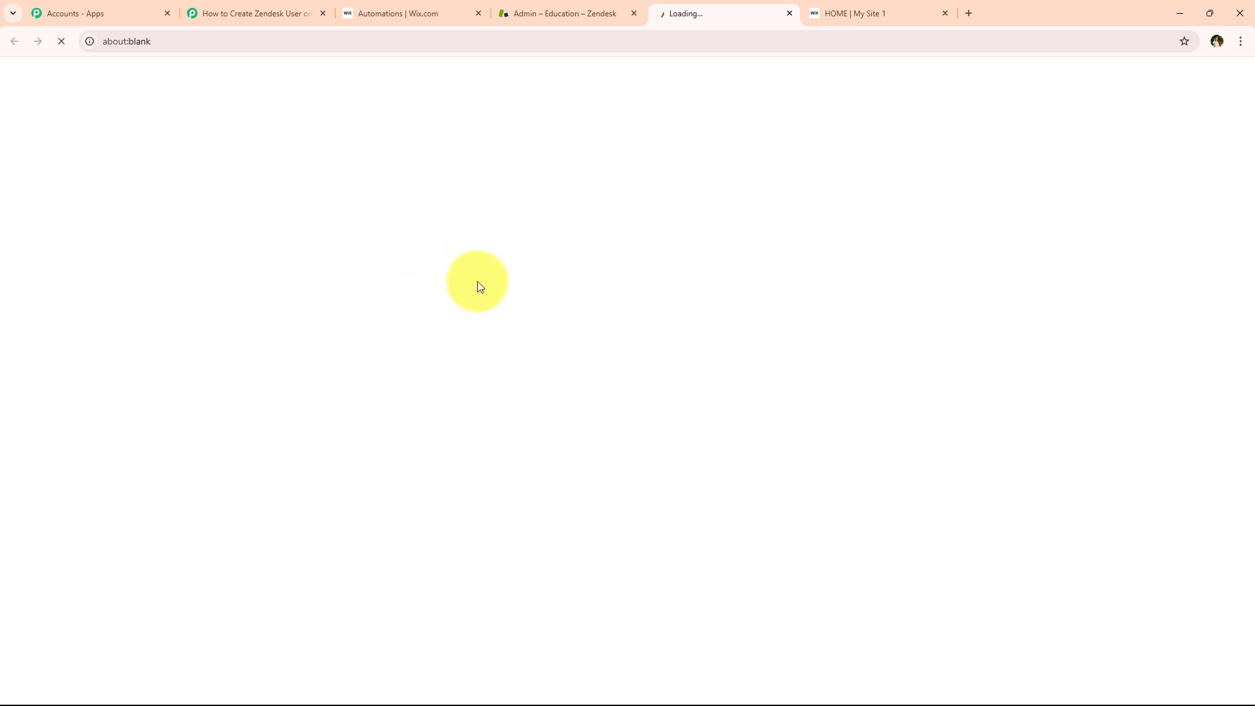
{"action": "left_click", "coordinate": [552, 12]}
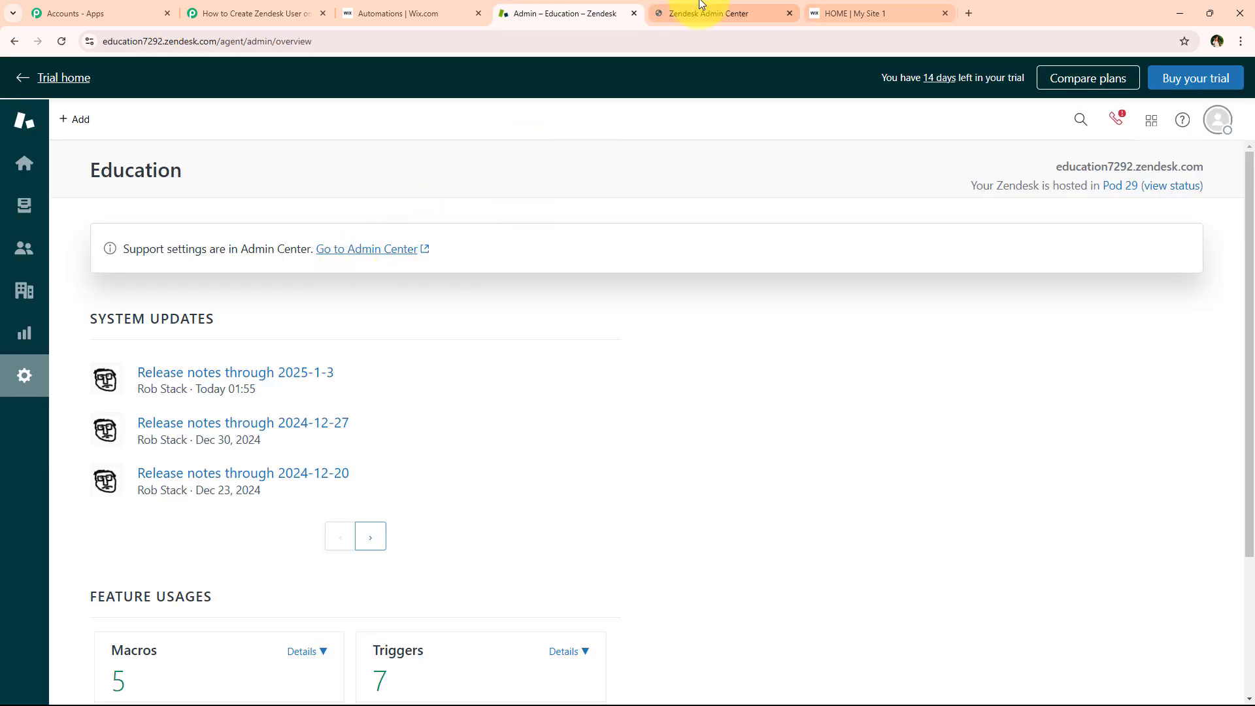
{"action": "left_click", "coordinate": [673, 11]}
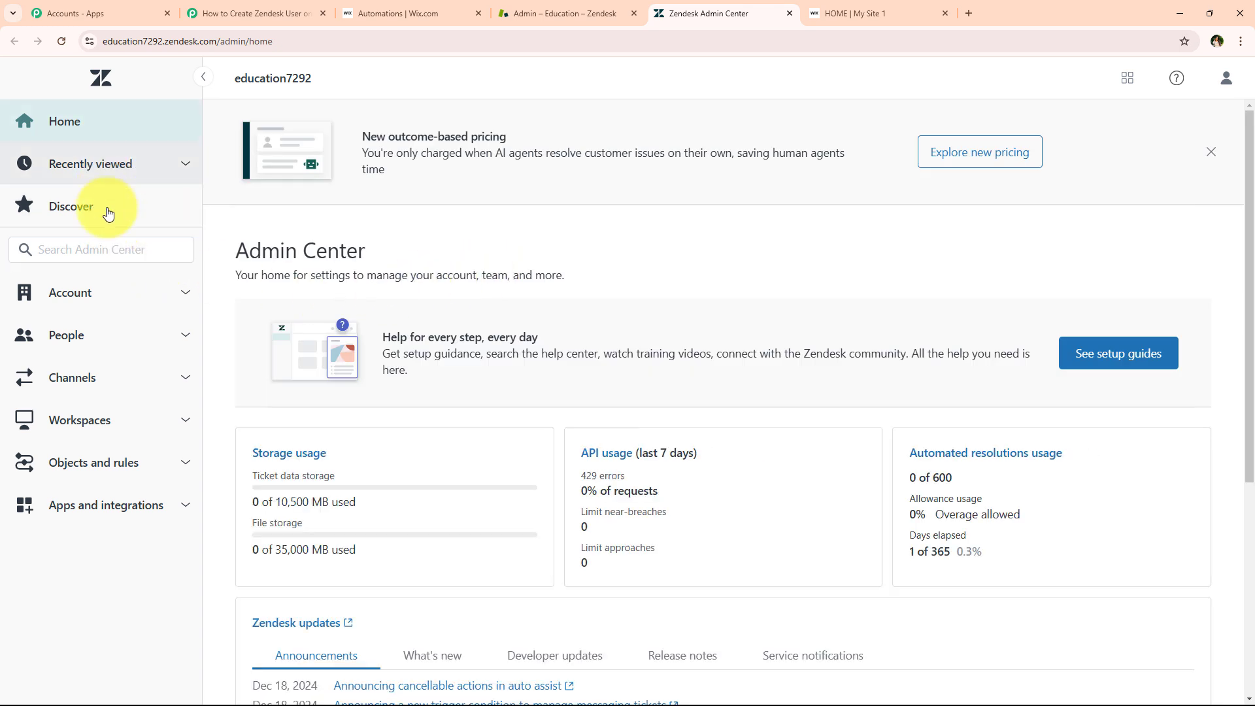
{"action": "left_click", "coordinate": [163, 506]}
{"action": "scroll", "coordinate": [98, 504], "scroll_direction": "down", "scroll_amount": 5}
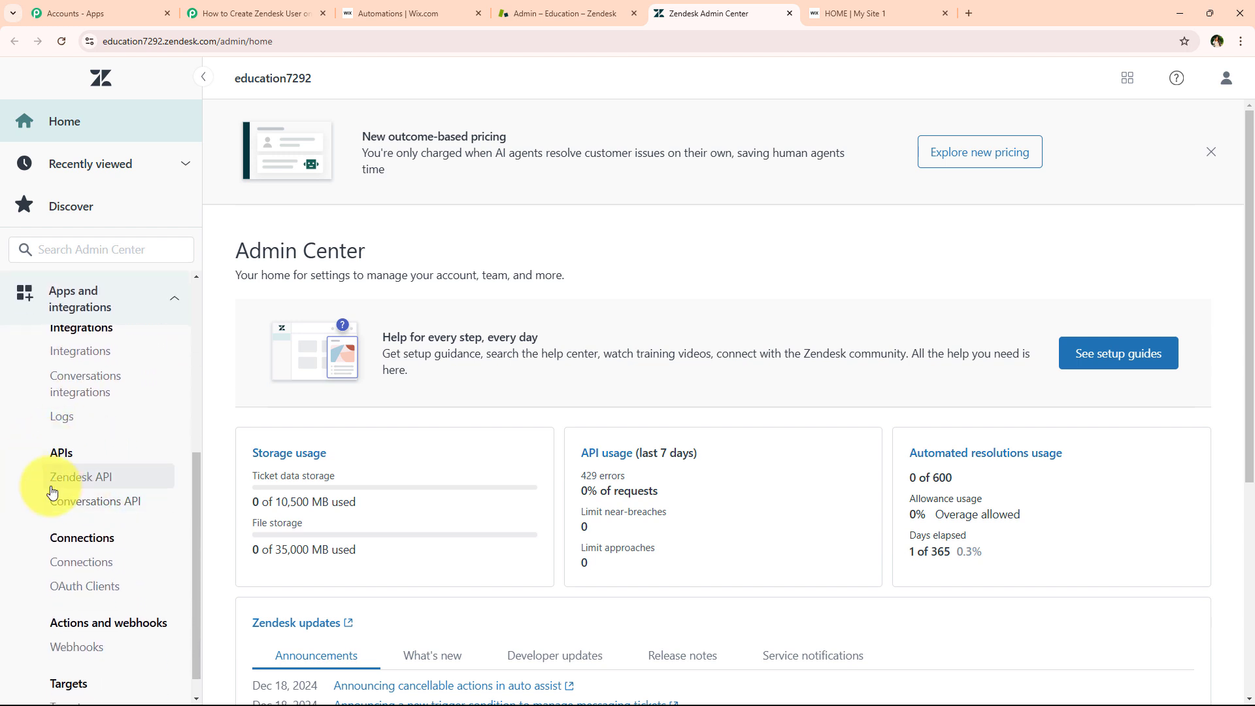
{"action": "left_click", "coordinate": [126, 482]}
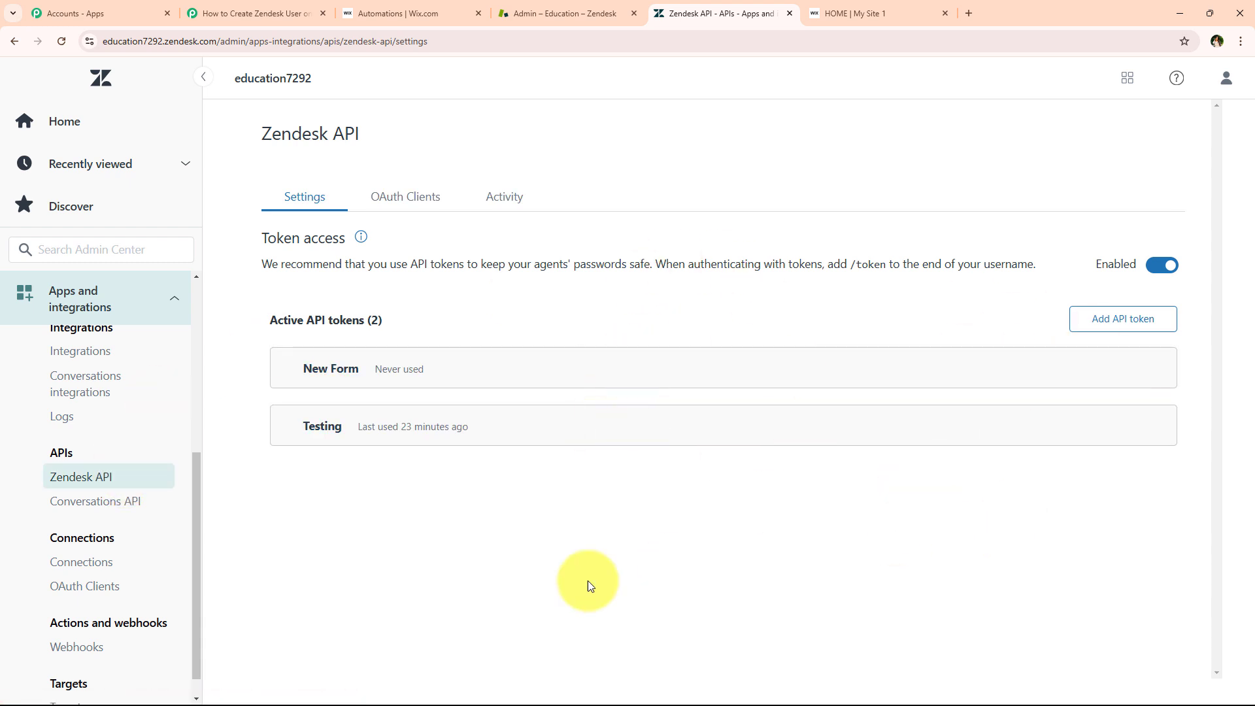
Add an API token described 'New User', copy its value and save it
{"action": "left_click", "coordinate": [1135, 322]}
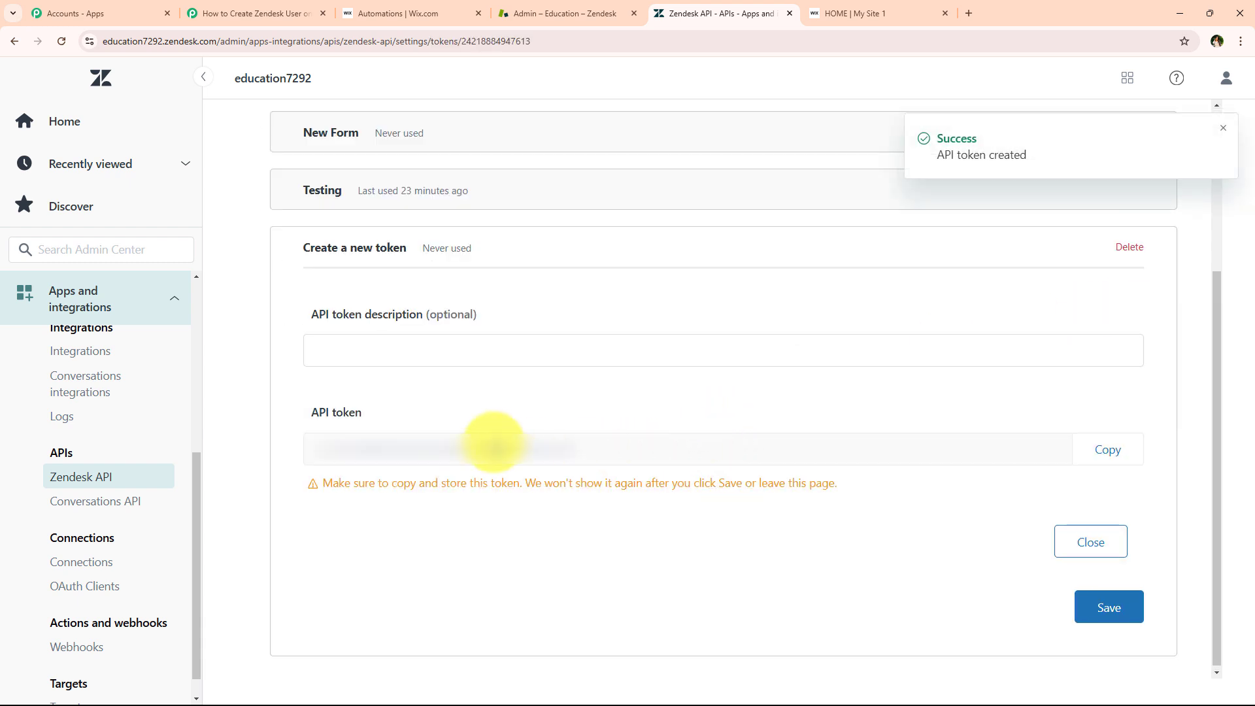
{"action": "left_click", "coordinate": [357, 339]}
{"action": "left_click_drag", "start_coordinate": [309, 315], "coordinate": [426, 316]}
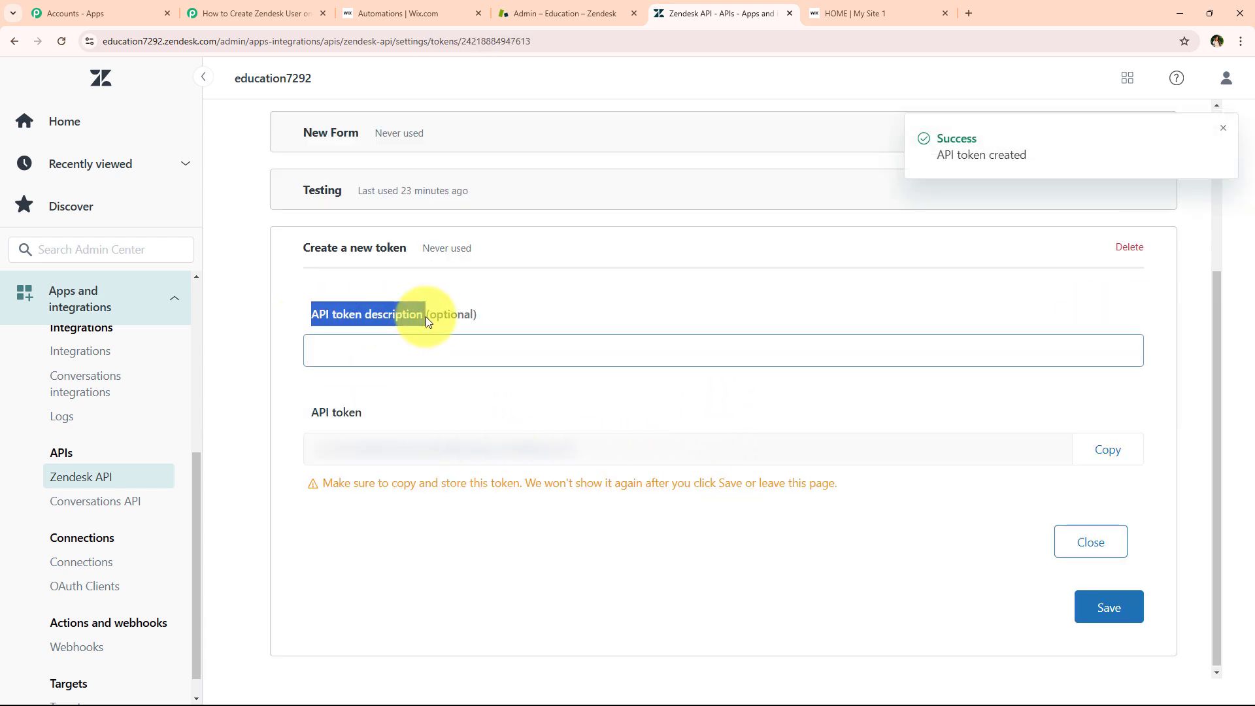
{"action": "left_click", "coordinate": [453, 353]}
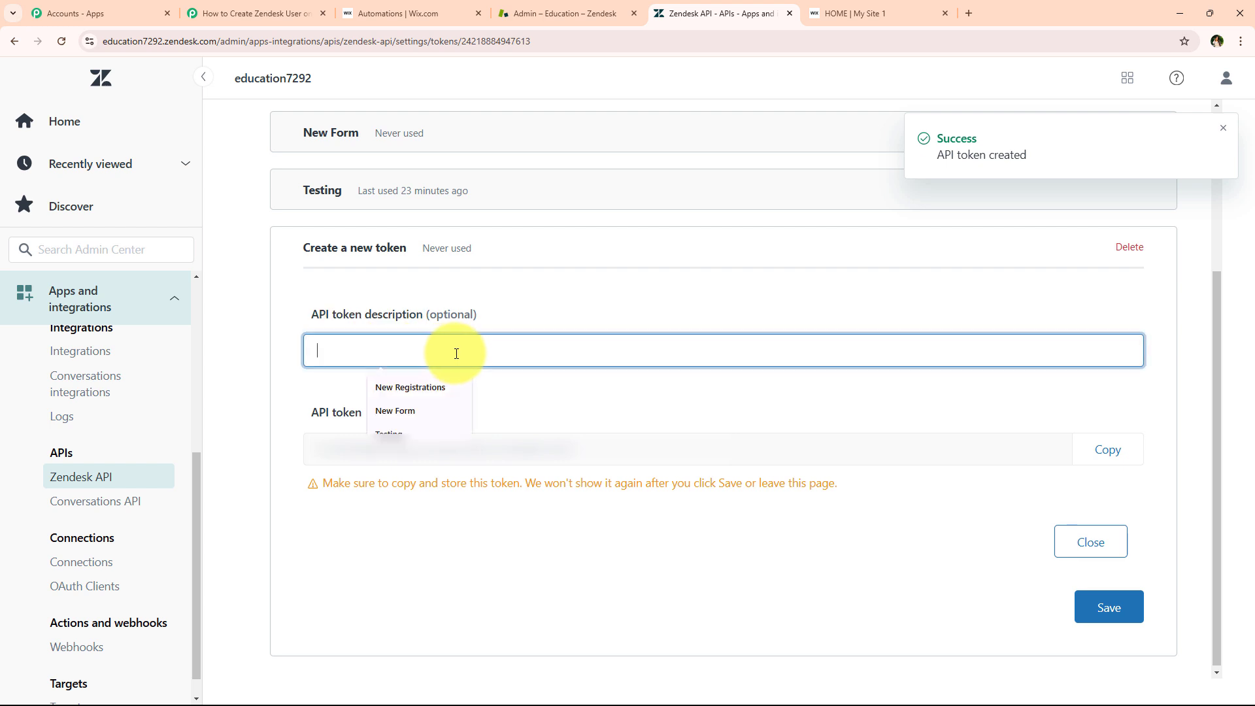
{"action": "type", "text": "Ne"}
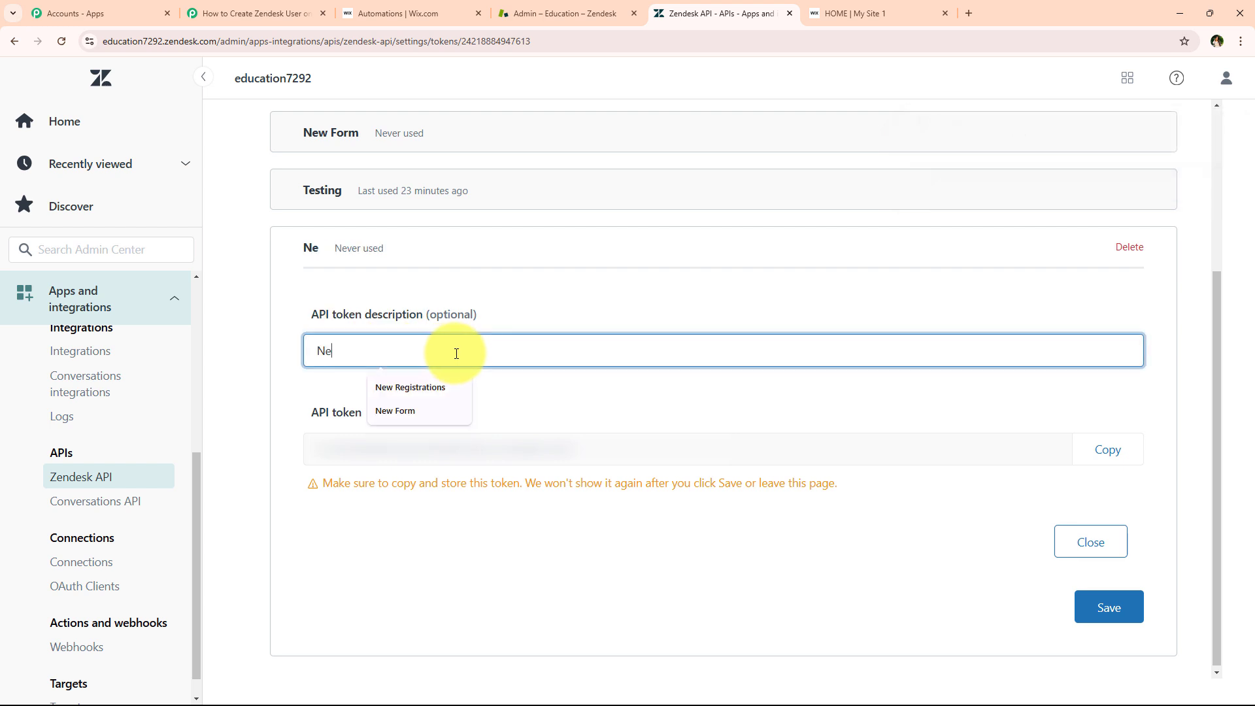
{"action": "type", "text": "w User"}
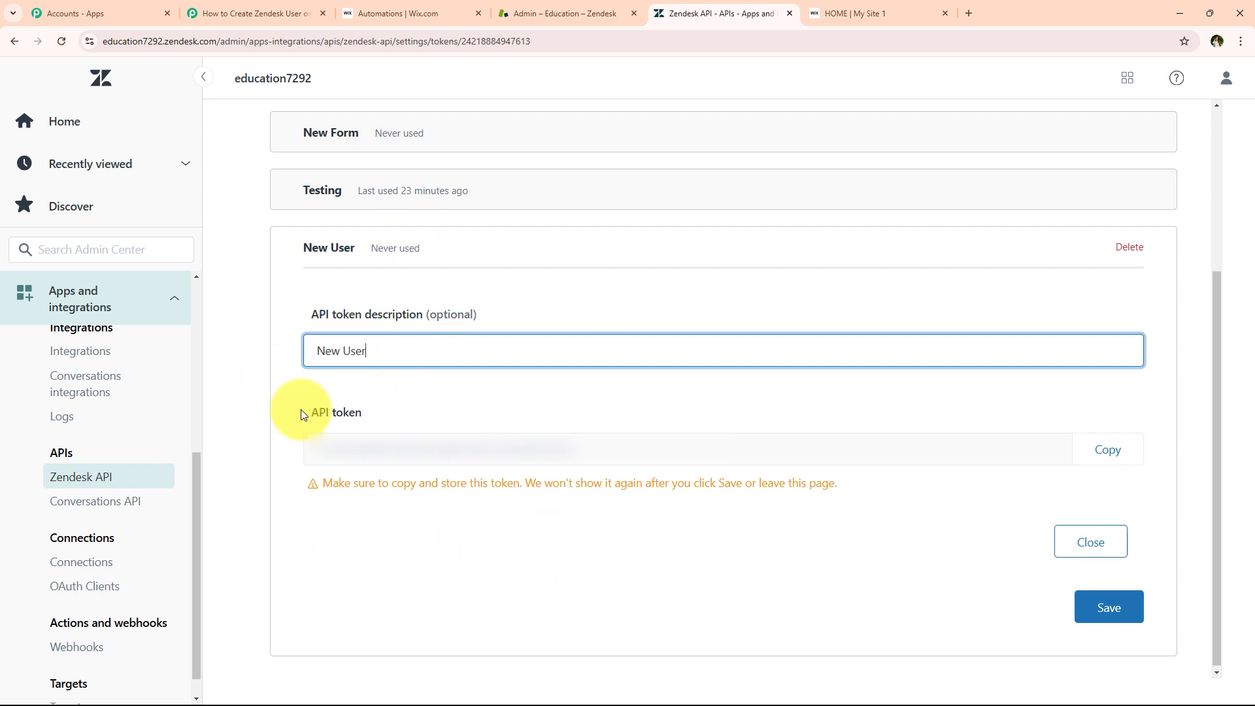
{"action": "left_click_drag", "start_coordinate": [315, 449], "coordinate": [561, 462]}
{"action": "left_click", "coordinate": [967, 426]}
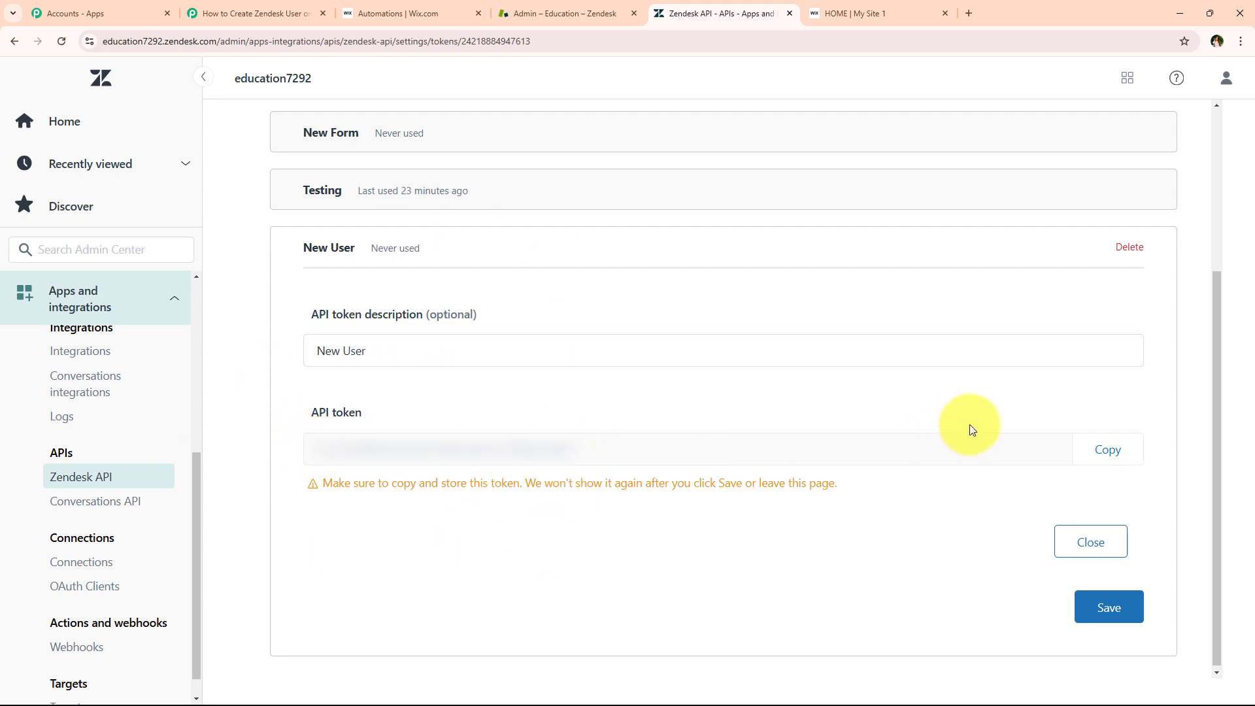
{"action": "left_click", "coordinate": [1105, 451]}
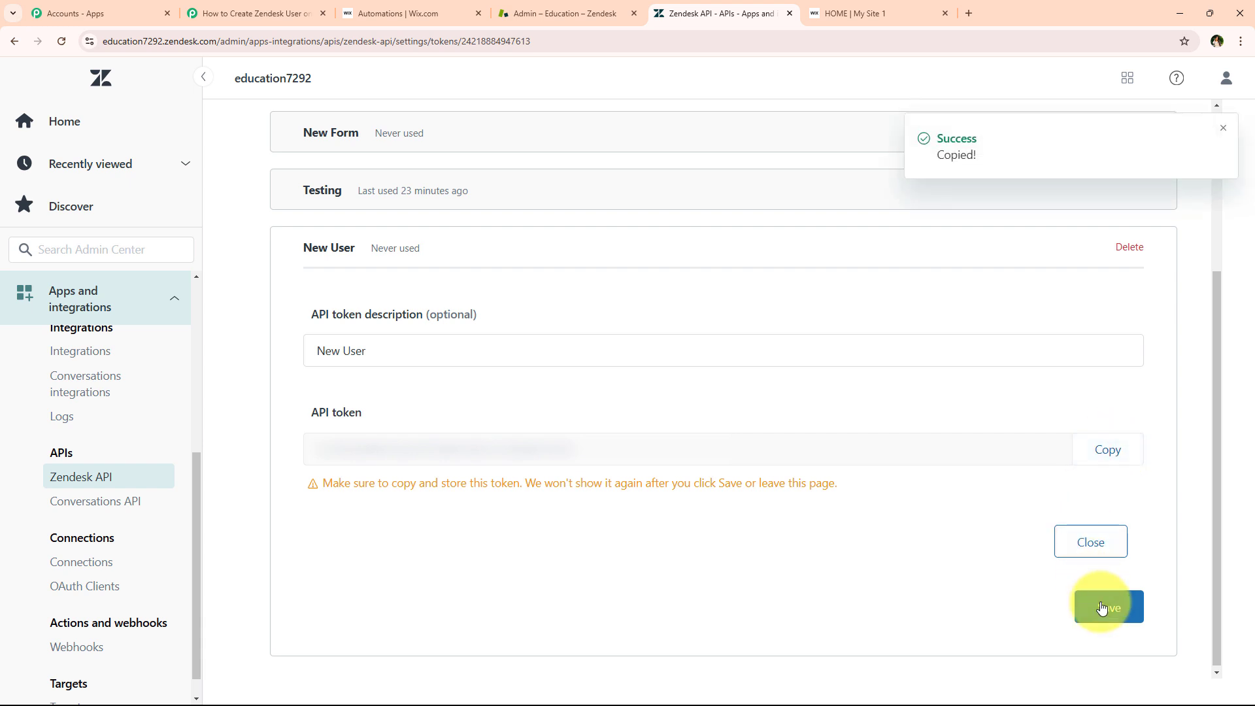
{"action": "left_click", "coordinate": [1110, 605]}
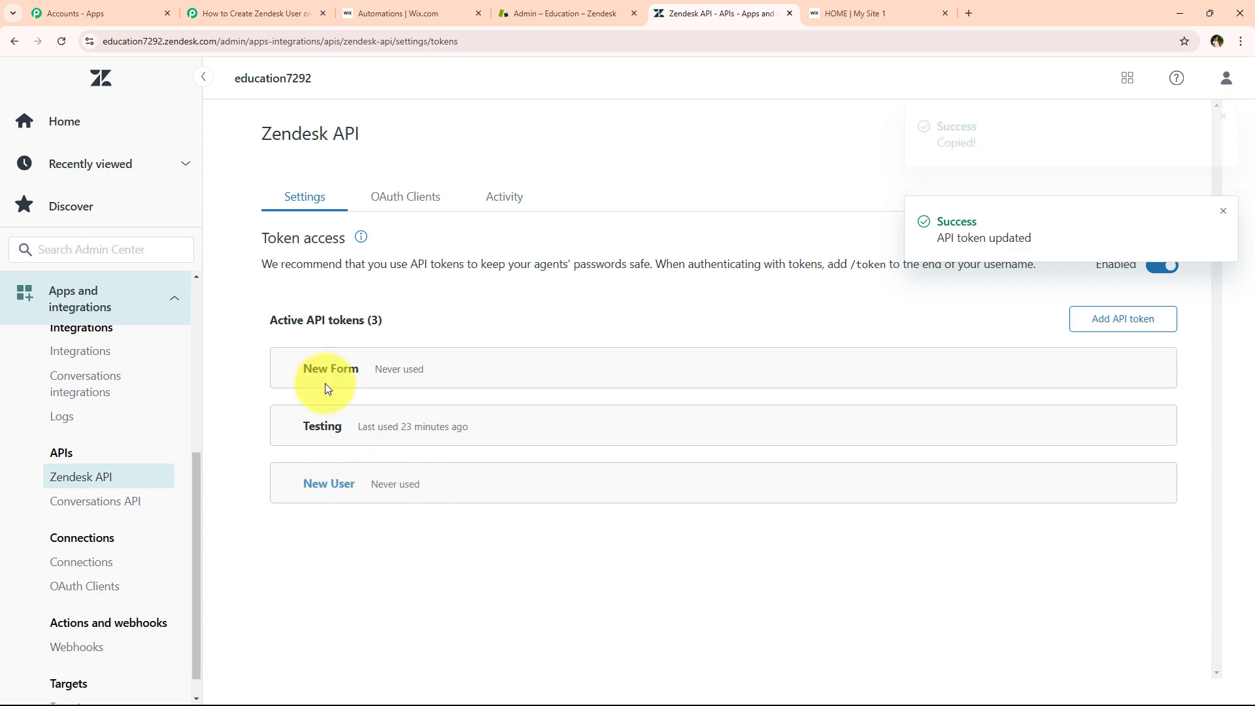
Paste the copied token into the Zendesk connection's API Token field in Pabbly Connect
{"action": "left_click", "coordinate": [214, 14]}
{"action": "right_click", "coordinate": [752, 357]}
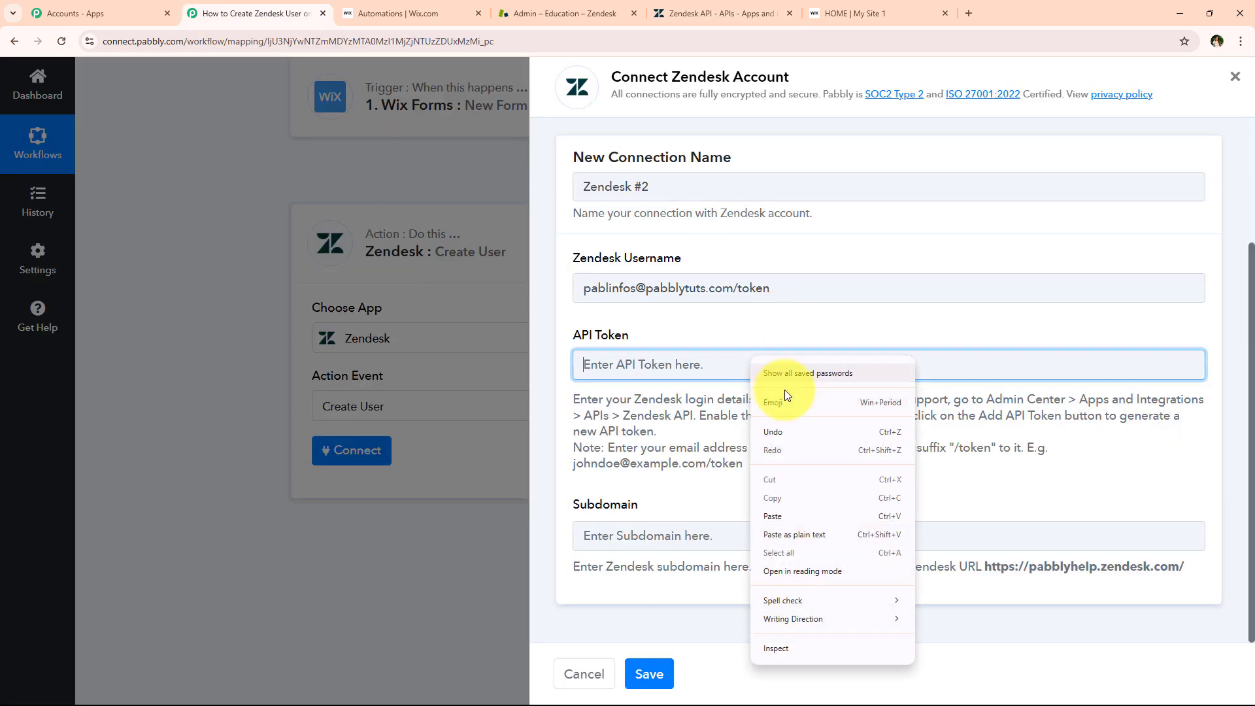
{"action": "left_click", "coordinate": [779, 516]}
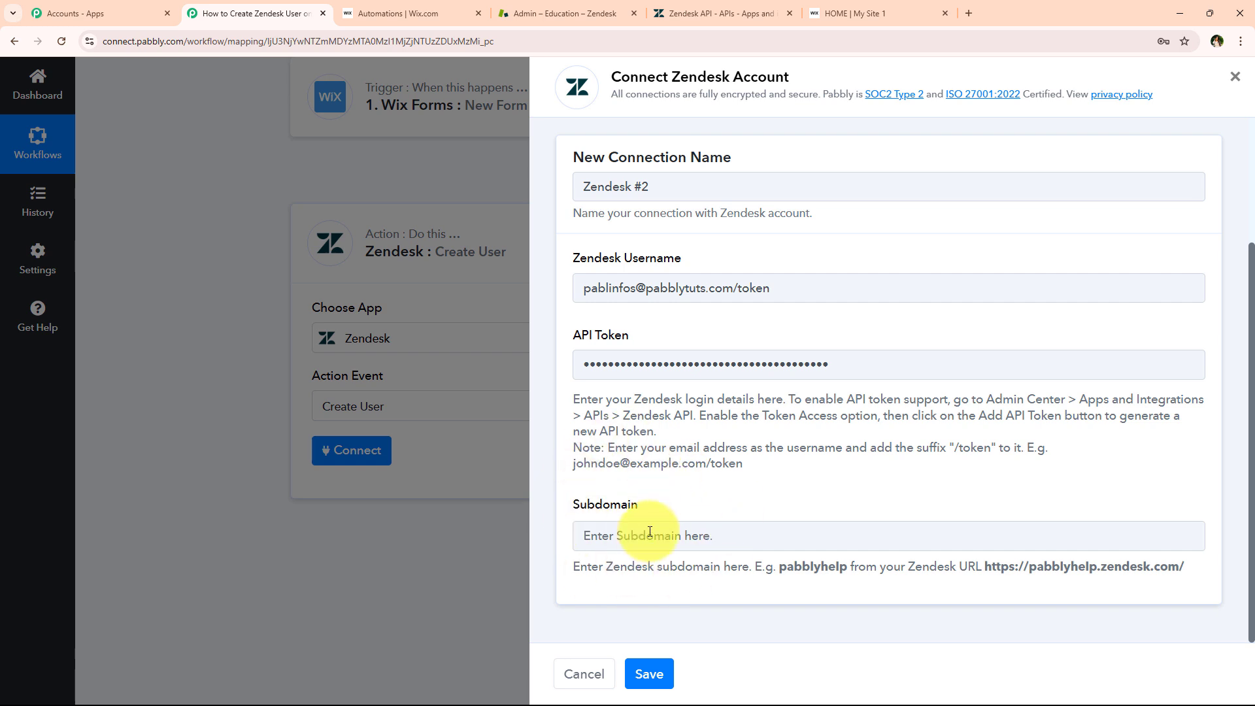
{"action": "left_click", "coordinate": [548, 5]}
Copy the subdomain education7292 from the Zendesk admin page address
{"action": "left_click", "coordinate": [367, 40]}
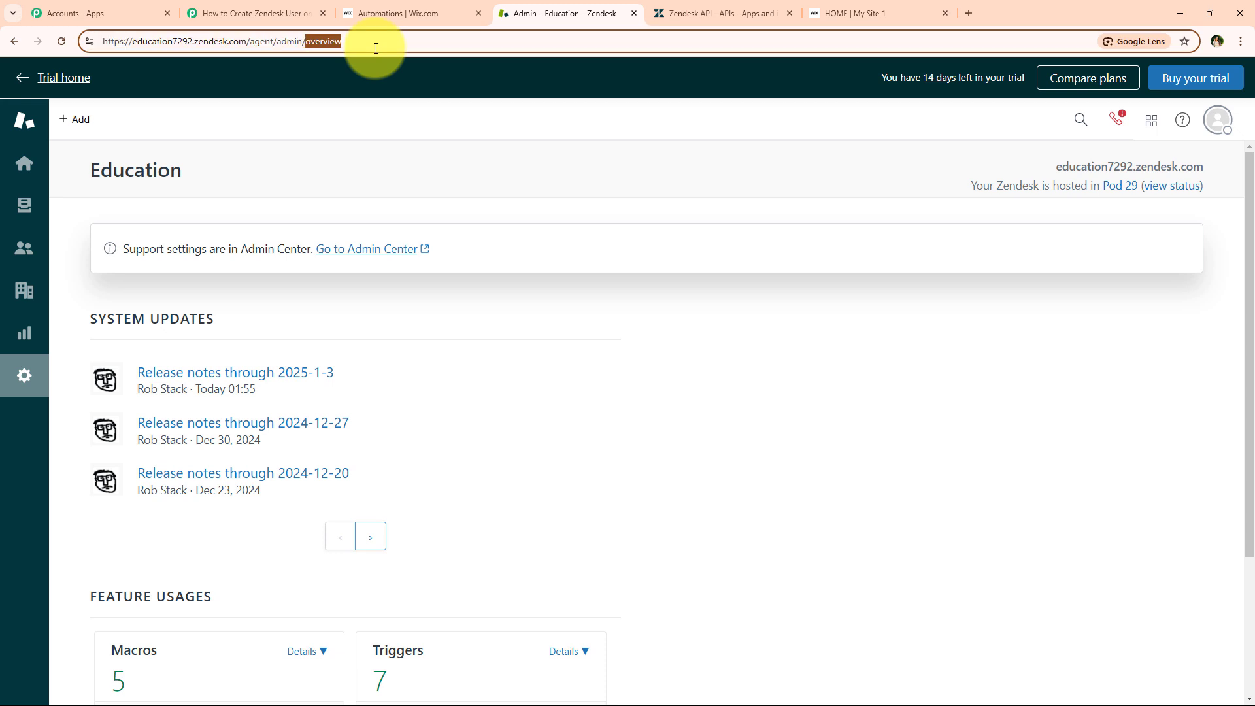
{"action": "left_click", "coordinate": [136, 45]}
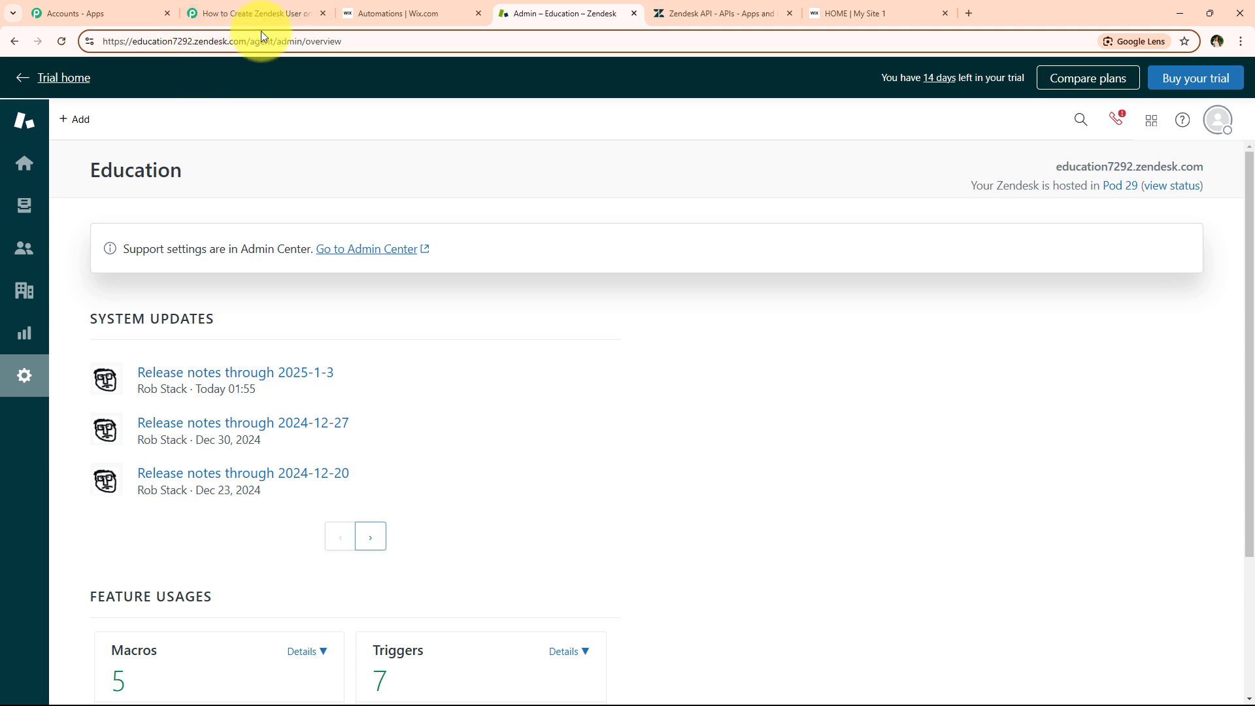
{"action": "mouse_move", "coordinate": [189, 41]}
{"action": "left_mouse_down"}
{"action": "mouse_move", "coordinate": [162, 42]}
{"action": "mouse_move", "coordinate": [190, 43]}
{"action": "left_mouse_up"}
{"action": "right_click", "coordinate": [181, 41]}
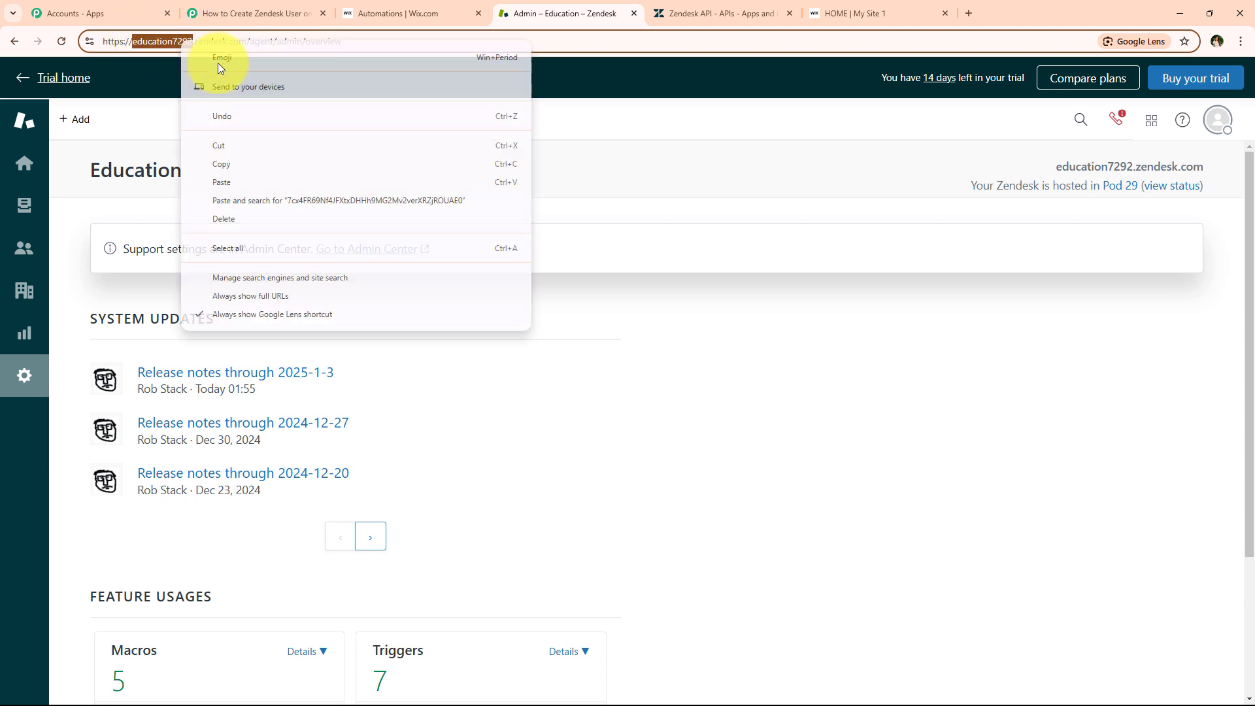
{"action": "left_click", "coordinate": [241, 151]}
{"action": "left_click", "coordinate": [237, 16]}
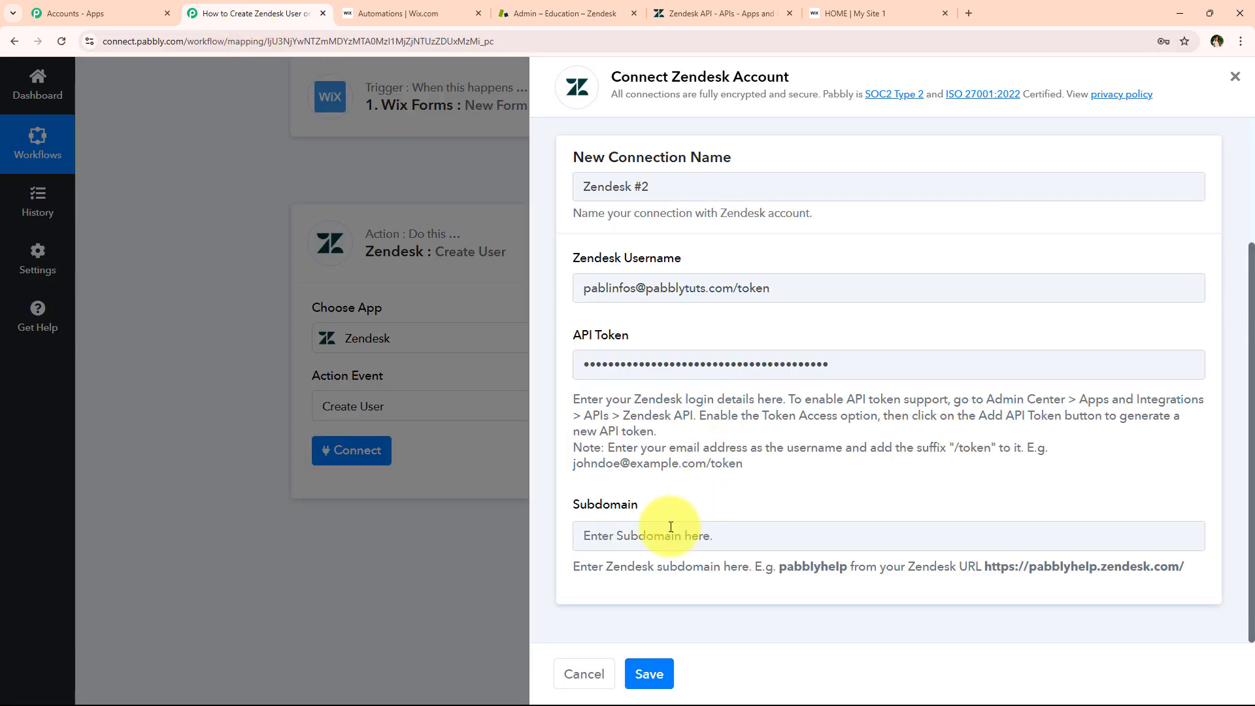
Paste education7292 into the Subdomain field and save the Zendesk connection
{"action": "right_click", "coordinate": [577, 527]}
{"action": "left_click", "coordinate": [701, 383]}
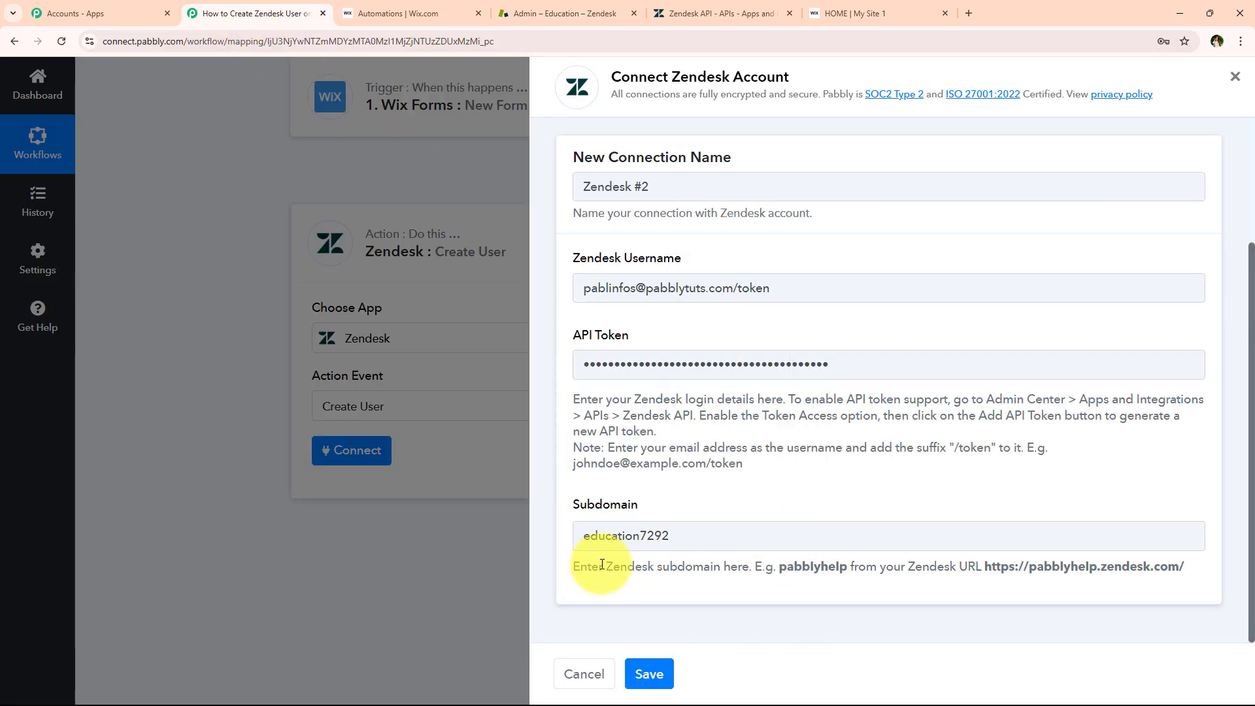
{"action": "left_click_drag", "start_coordinate": [607, 567], "coordinate": [720, 569]}
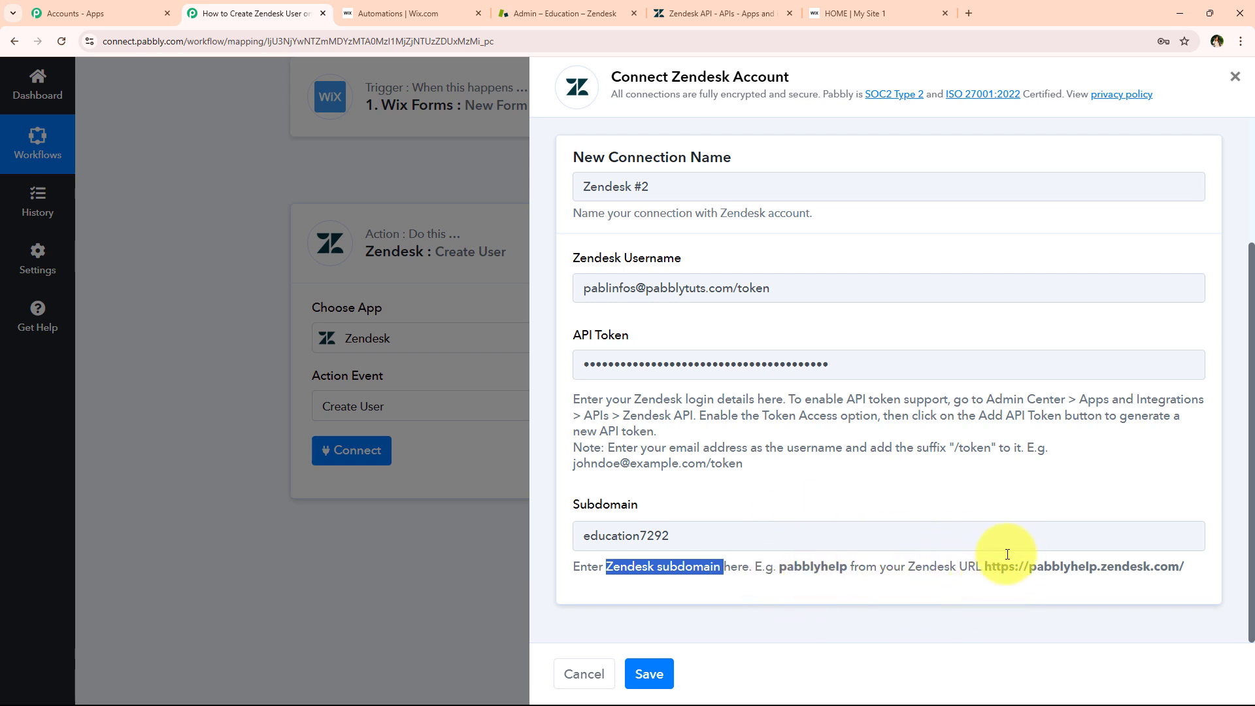
{"action": "left_click", "coordinate": [1038, 586]}
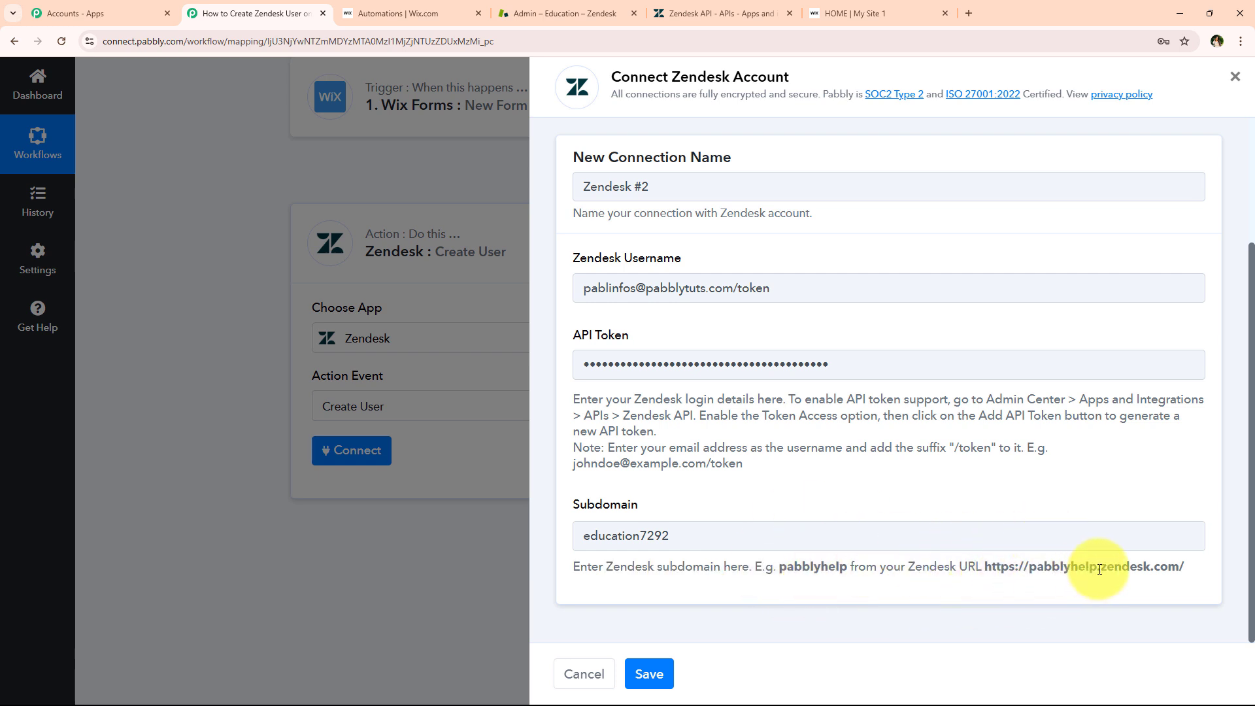
{"action": "left_click_drag", "start_coordinate": [1099, 569], "coordinate": [1197, 570]}
{"action": "left_click", "coordinate": [913, 573]}
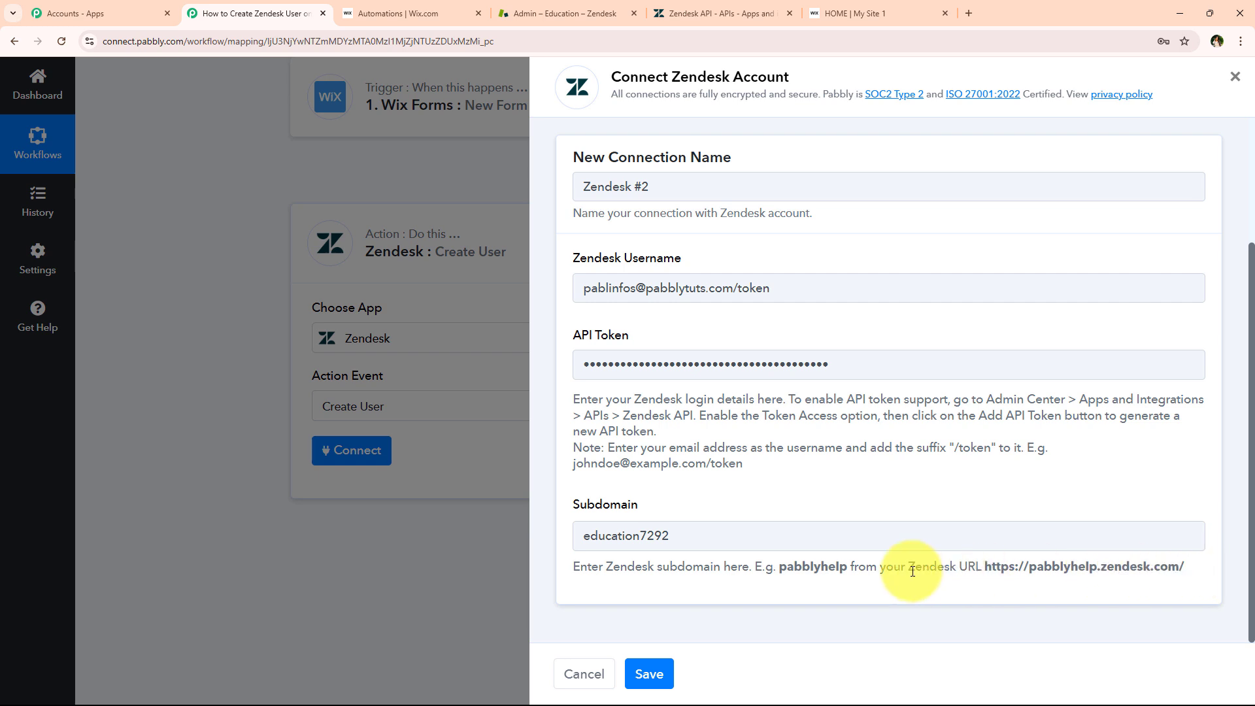
{"action": "left_click", "coordinate": [647, 678]}
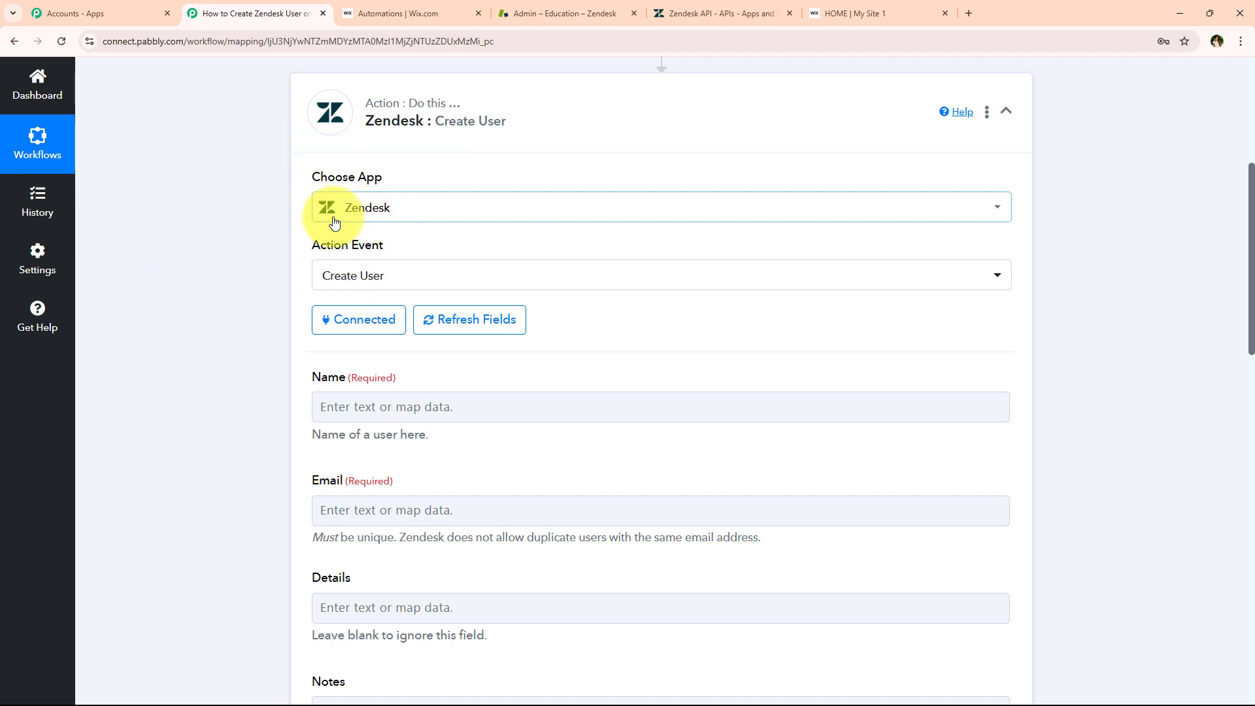
Expand the Wix Forms trigger to review the captured first name Demo and last name User
{"action": "scroll", "coordinate": [228, 325], "scroll_direction": "down", "scroll_amount": 2}
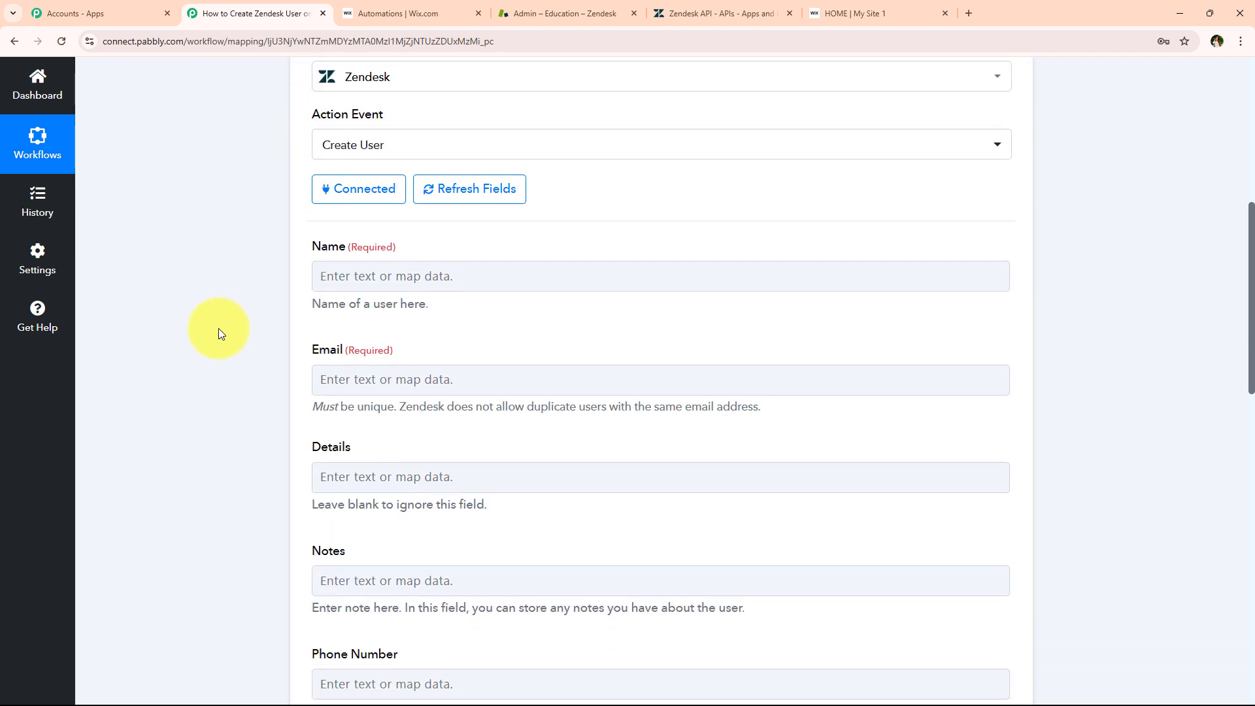
{"action": "scroll", "coordinate": [219, 334], "scroll_direction": "down", "scroll_amount": 1}
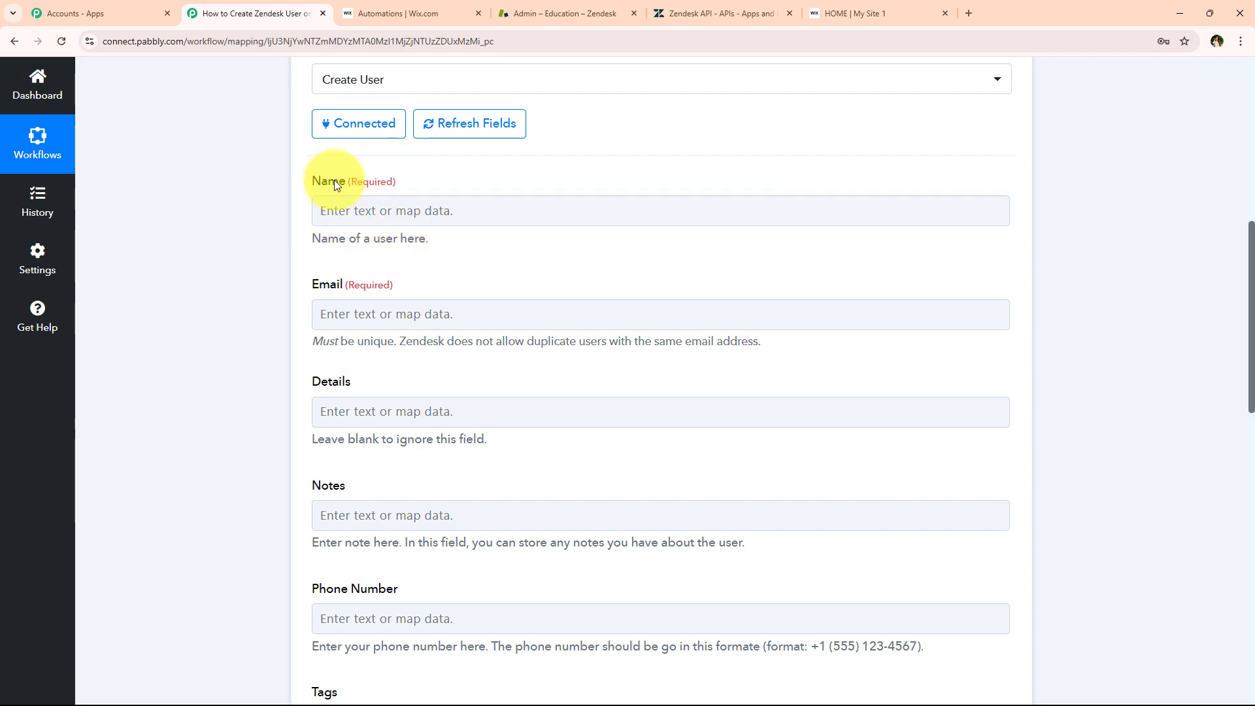
{"action": "scroll", "coordinate": [281, 294], "scroll_direction": "up", "scroll_amount": 3}
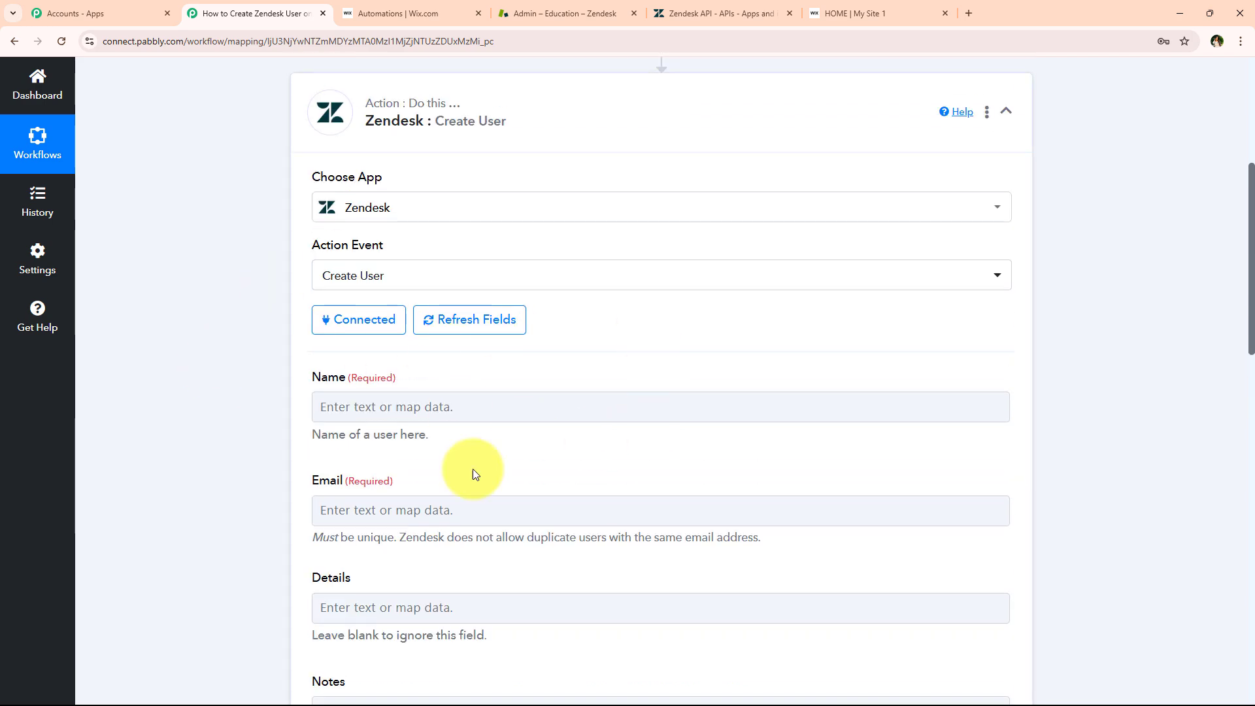
{"action": "scroll", "coordinate": [229, 380], "scroll_direction": "up", "scroll_amount": 4}
{"action": "scroll", "coordinate": [256, 356], "scroll_direction": "down", "scroll_amount": 2}
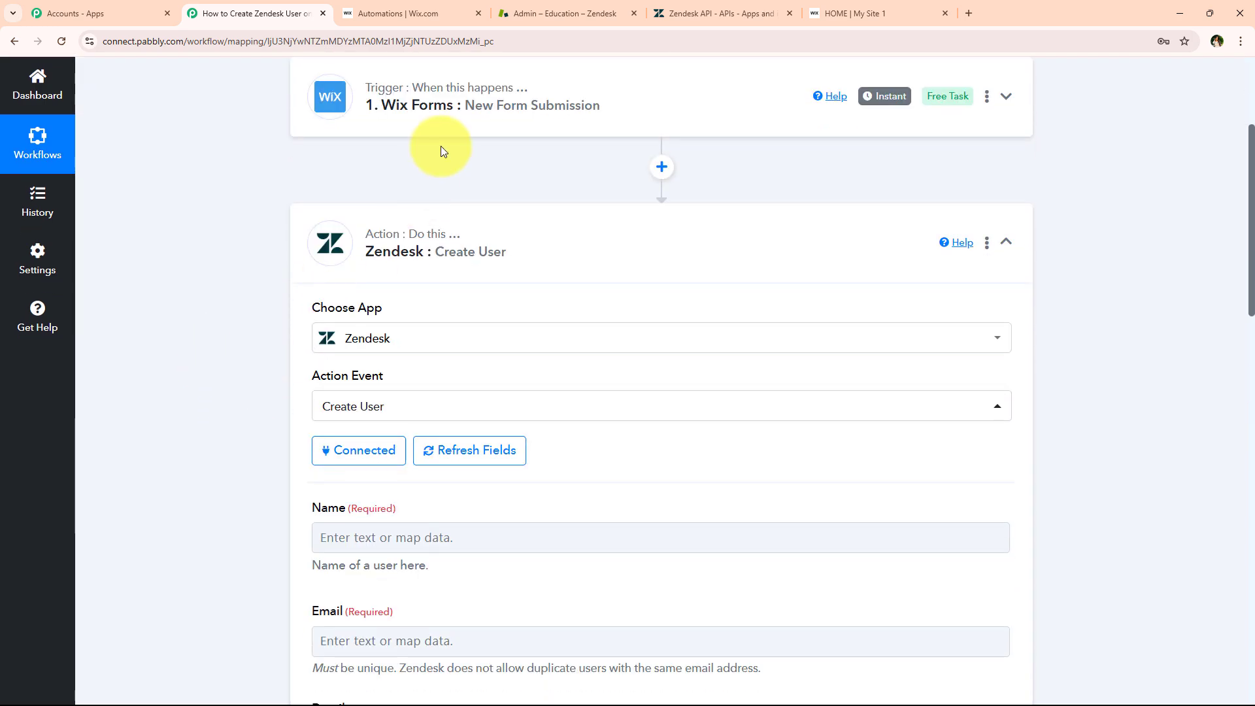
{"action": "left_click", "coordinate": [414, 122]}
{"action": "scroll", "coordinate": [261, 272], "scroll_direction": "up", "scroll_amount": 2}
{"action": "scroll", "coordinate": [257, 297], "scroll_direction": "down", "scroll_amount": 5}
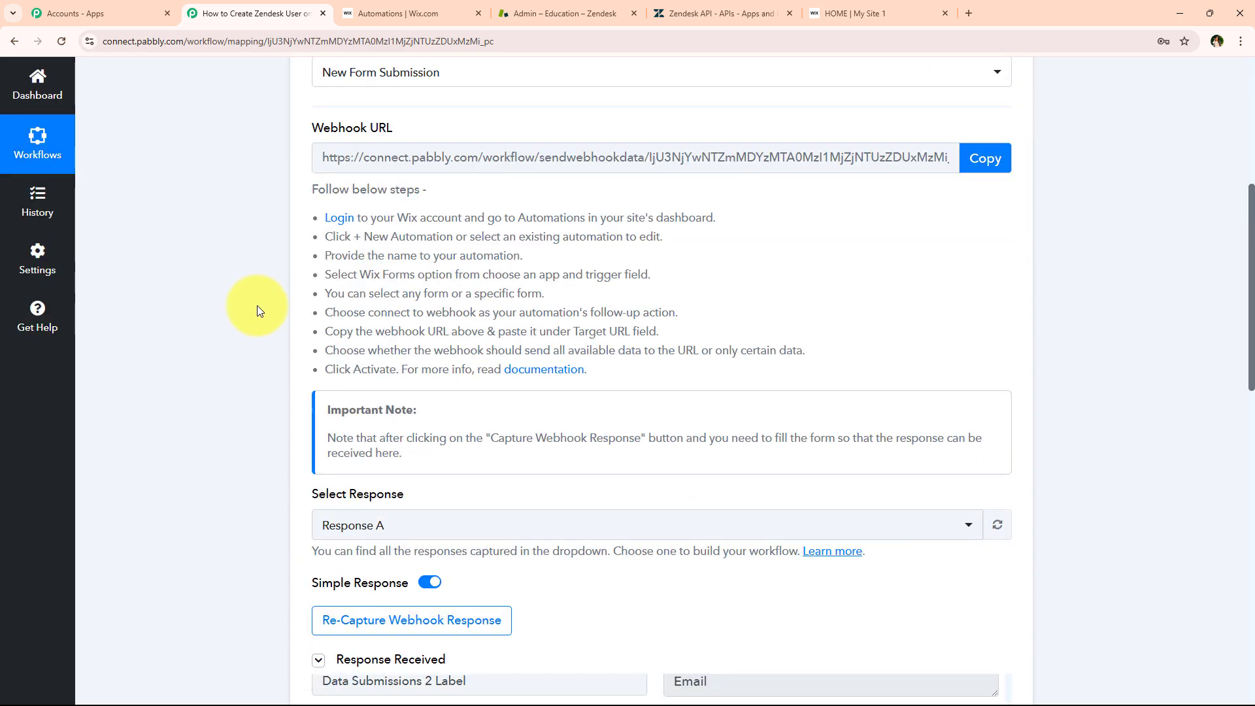
{"action": "scroll", "coordinate": [257, 305], "scroll_direction": "down", "scroll_amount": 7}
{"action": "left_click", "coordinate": [505, 361]}
{"action": "left_click", "coordinate": [426, 298]}
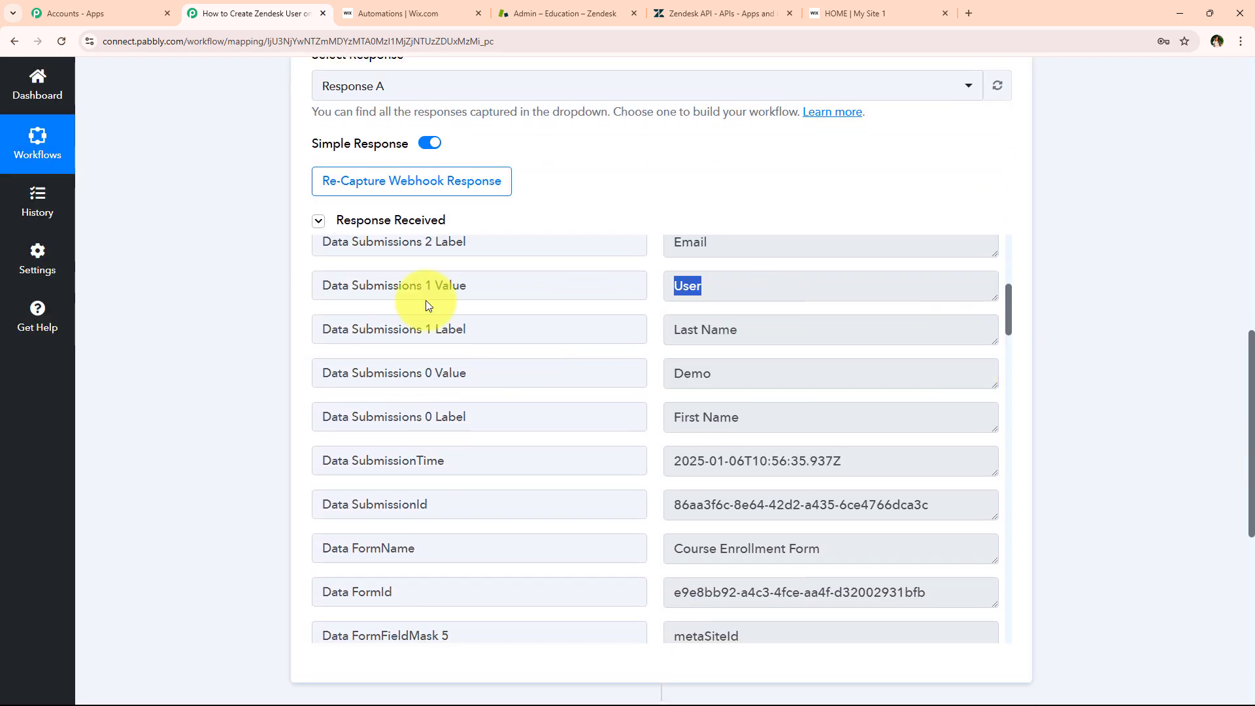
{"action": "left_click", "coordinate": [280, 348]}
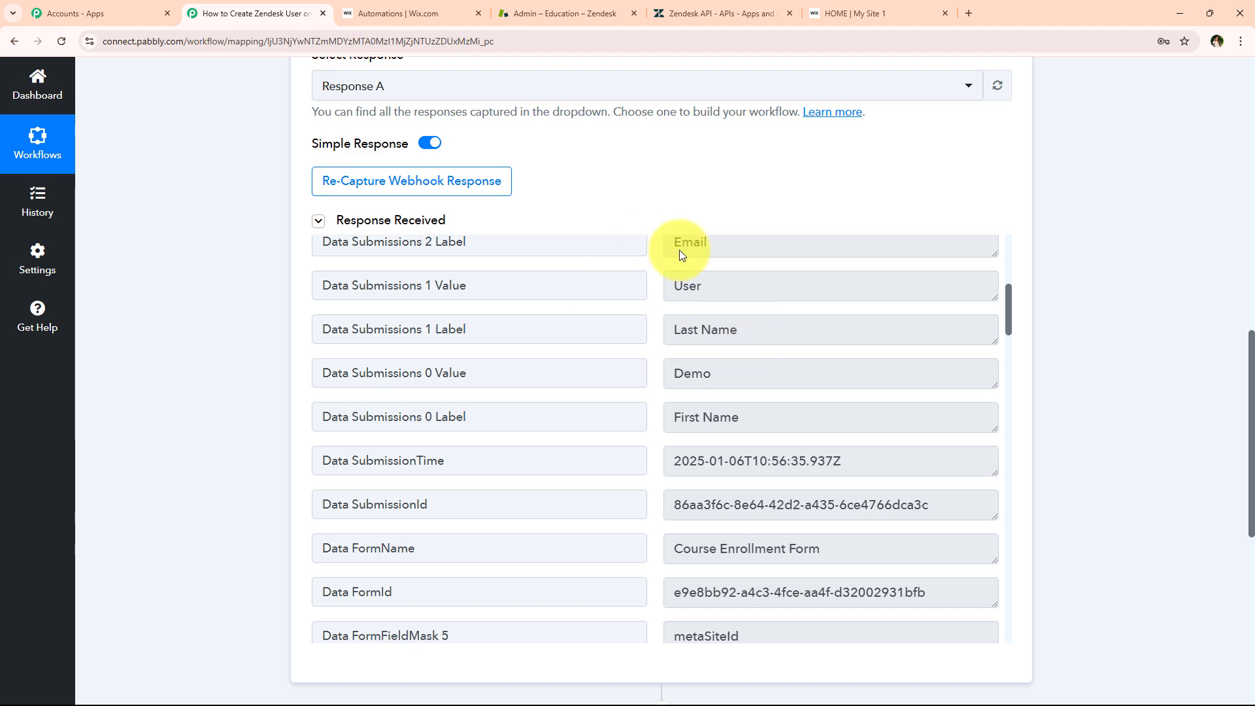
Reopen the Zendesk Create User action and browse the Wix Forms data for the Name field
{"action": "scroll", "coordinate": [244, 316], "scroll_direction": "down", "scroll_amount": 10}
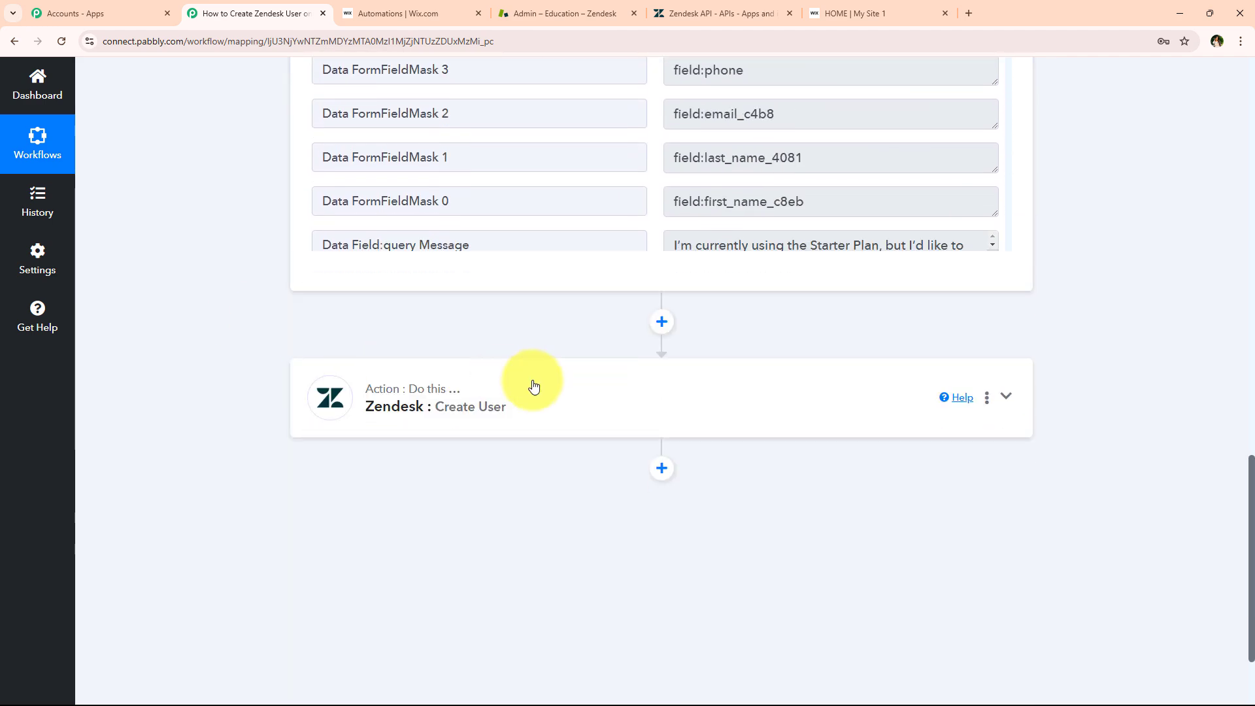
{"action": "left_click", "coordinate": [534, 386]}
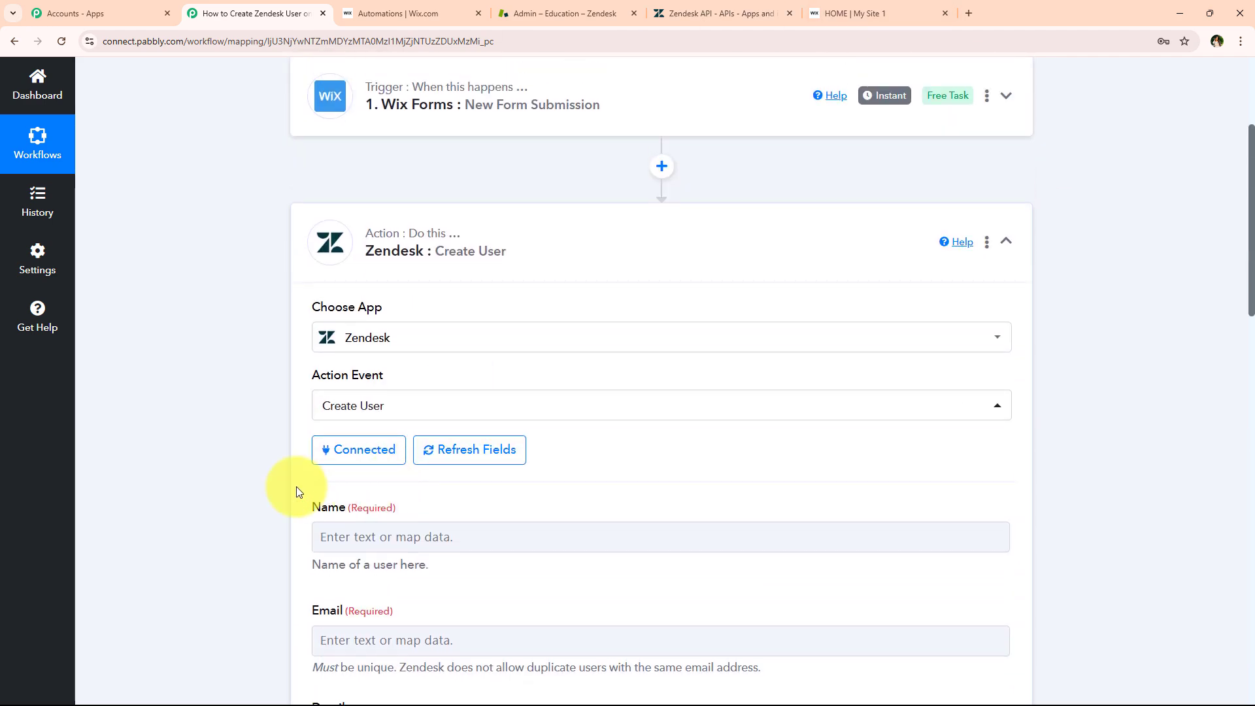
{"action": "scroll", "coordinate": [297, 491], "scroll_direction": "down", "scroll_amount": 3}
{"action": "left_click", "coordinate": [338, 309]}
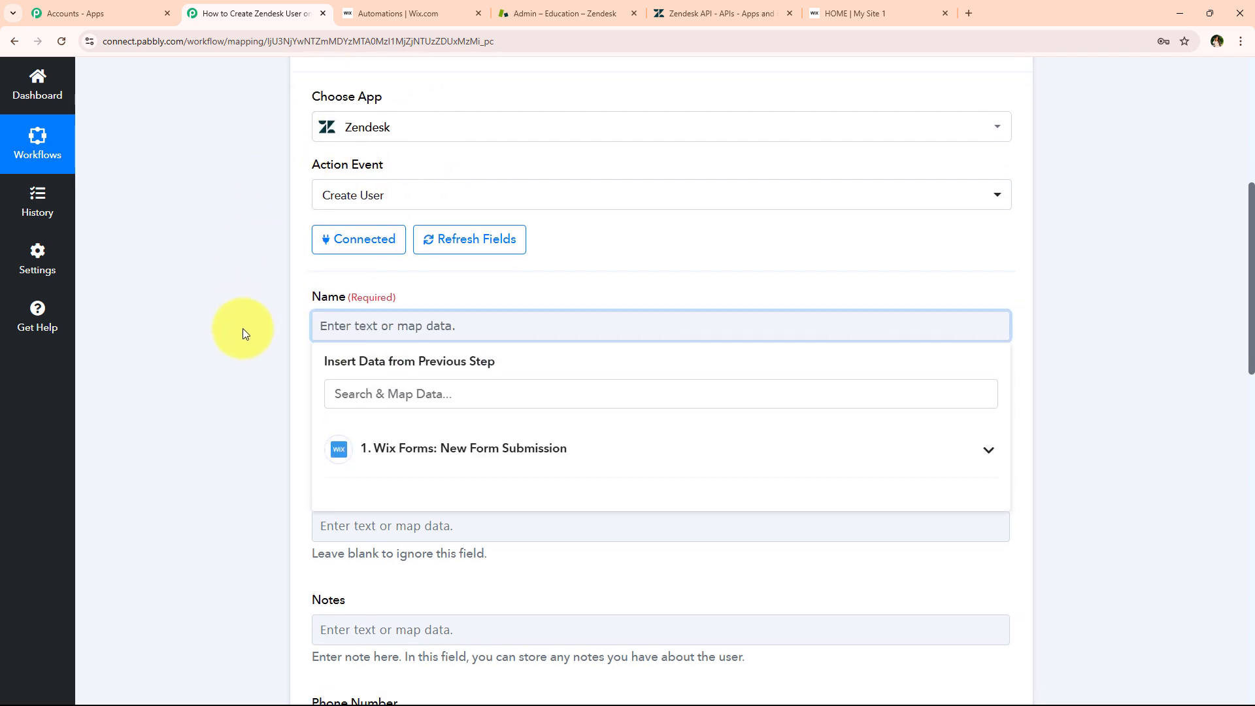
{"action": "scroll", "coordinate": [242, 328], "scroll_direction": "down", "scroll_amount": 1}
{"action": "left_click", "coordinate": [255, 320]}
{"action": "left_click", "coordinate": [328, 263]}
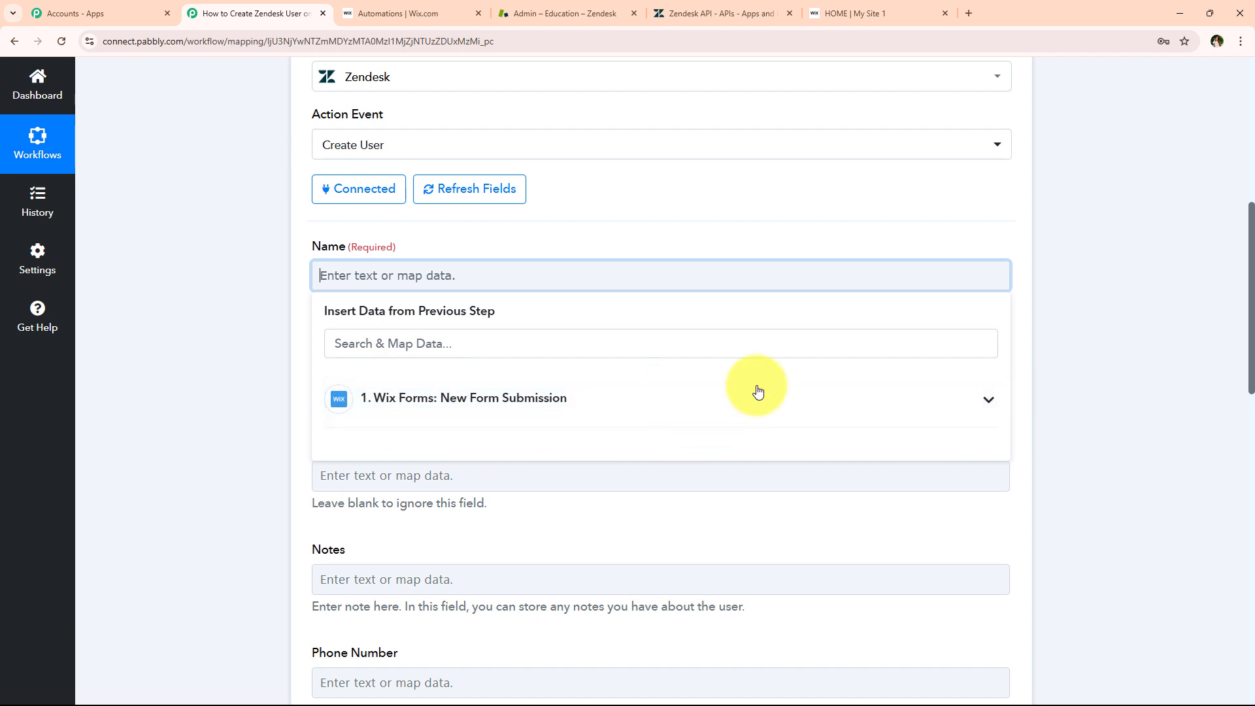
{"action": "left_click", "coordinate": [989, 405]}
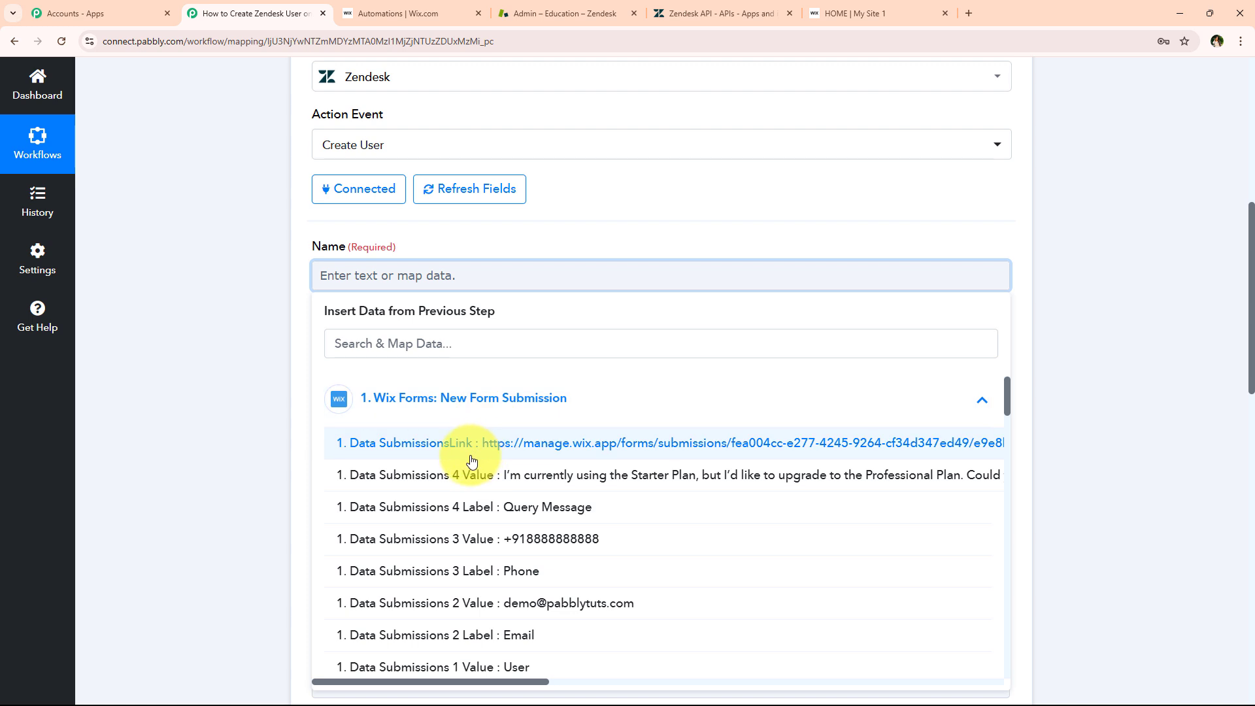
{"action": "left_click", "coordinate": [258, 408]}
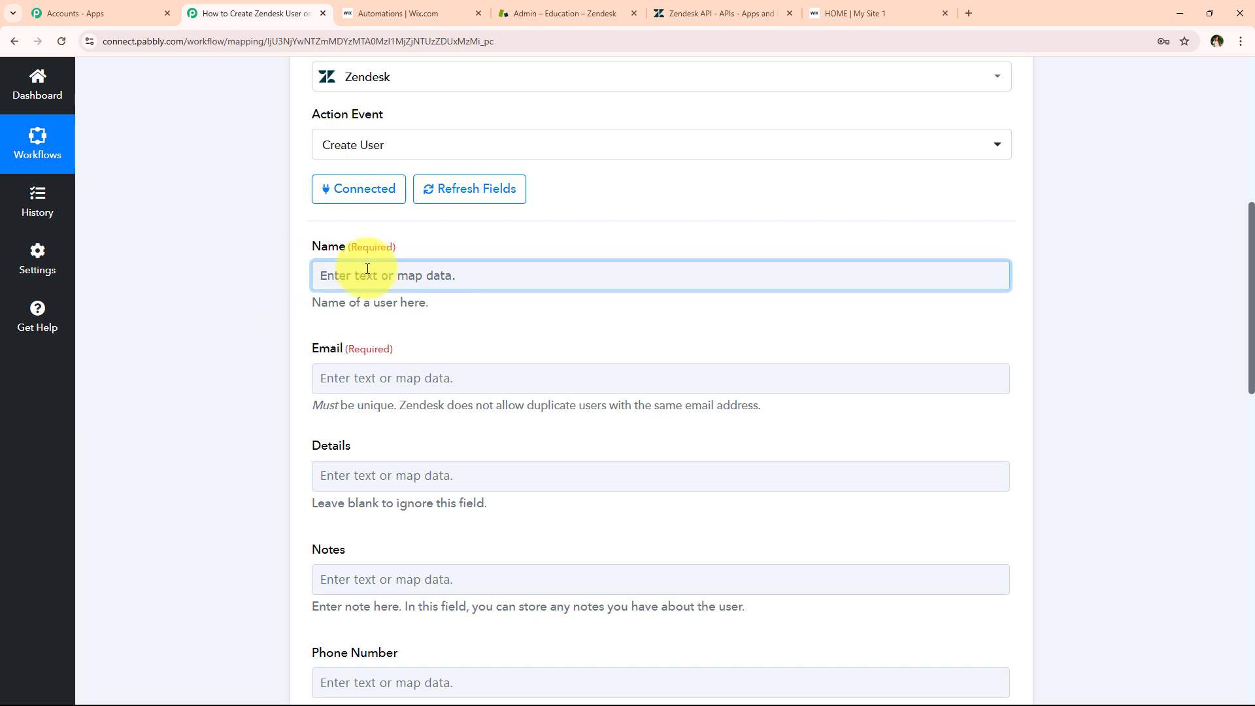
Map the Wix first name and last name data into the Name field, replacing typed text
{"action": "left_click", "coordinate": [325, 288]}
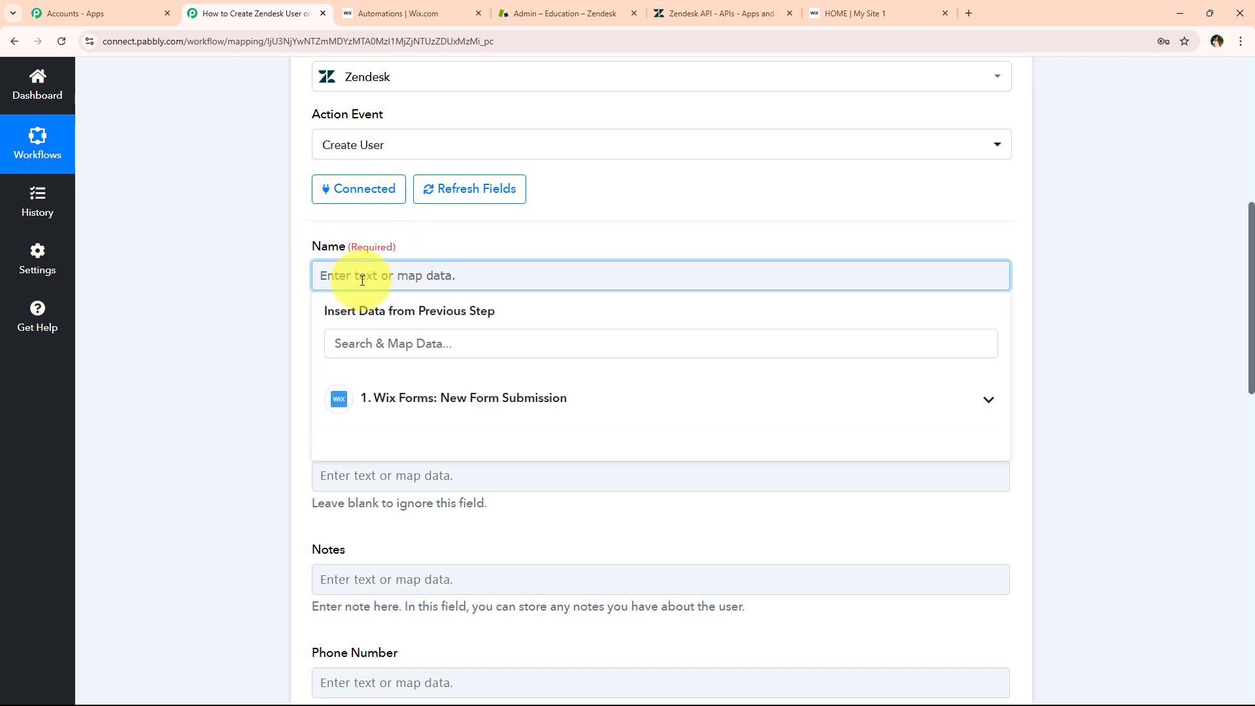
{"action": "type", "text": "Demo User"}
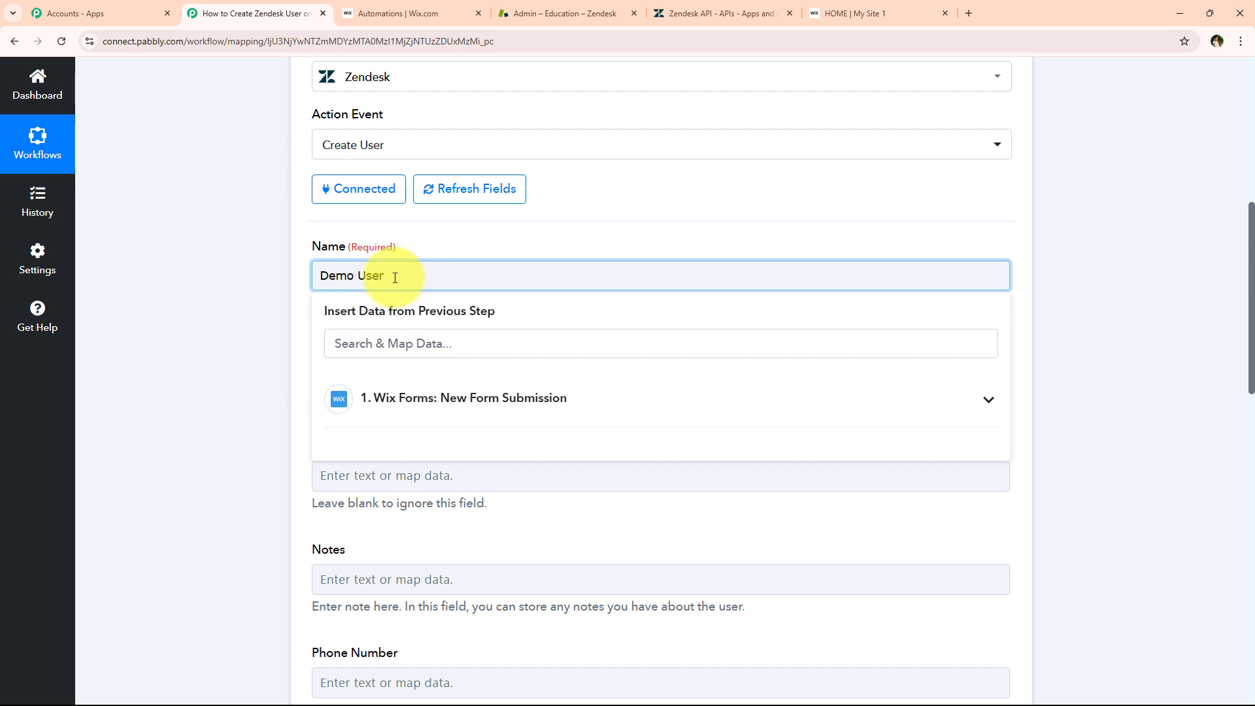
{"action": "left_click_drag", "start_coordinate": [395, 277], "coordinate": [318, 281]}
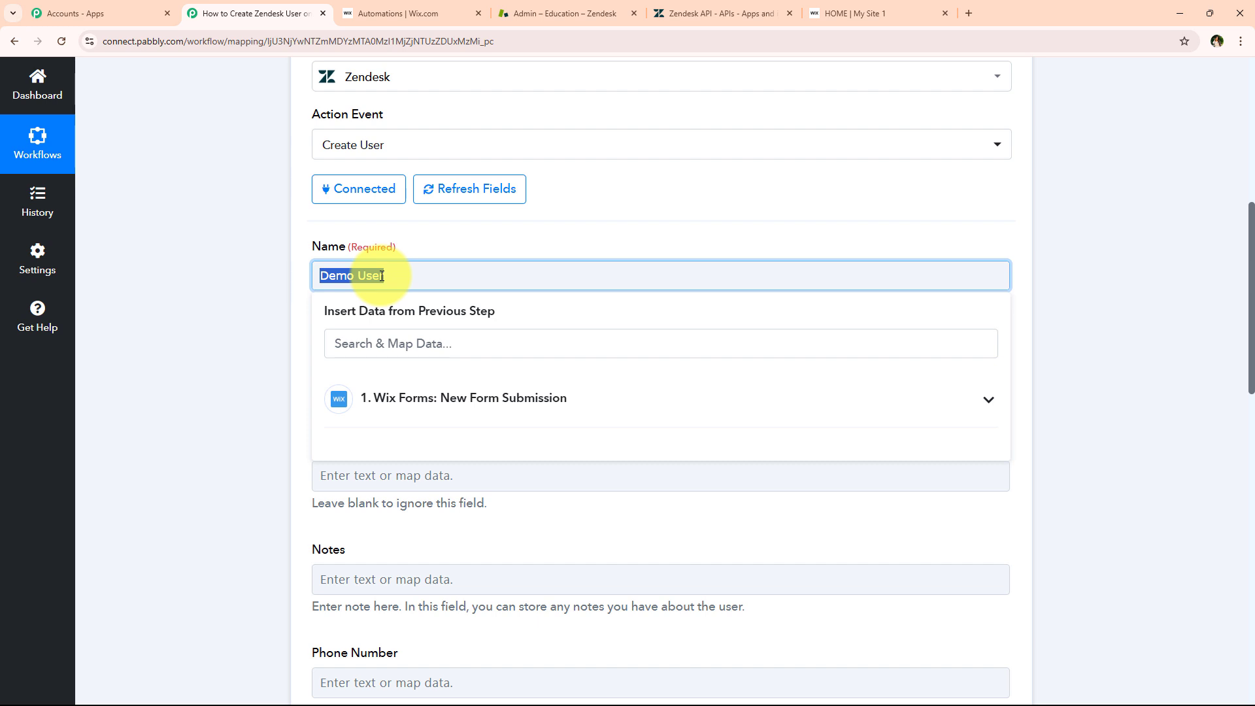
{"action": "key", "text": "BackSpace"}
{"action": "left_click", "coordinate": [412, 350]}
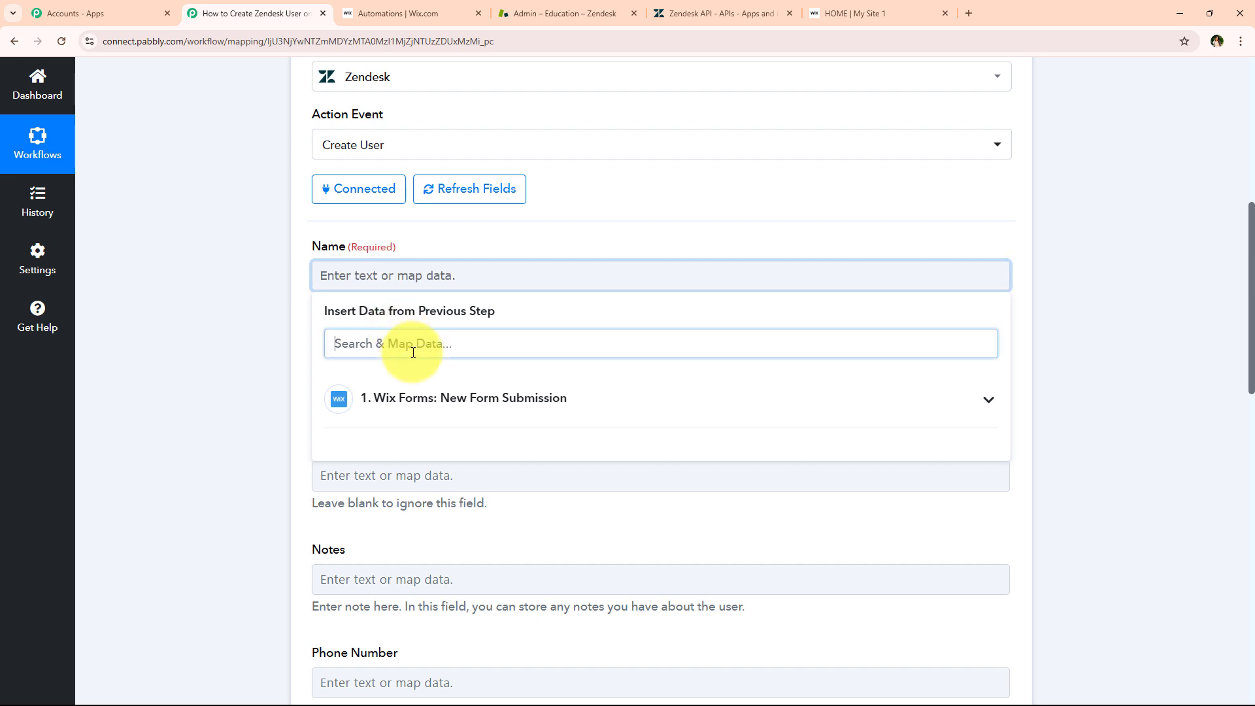
{"action": "type", "text": "n"}
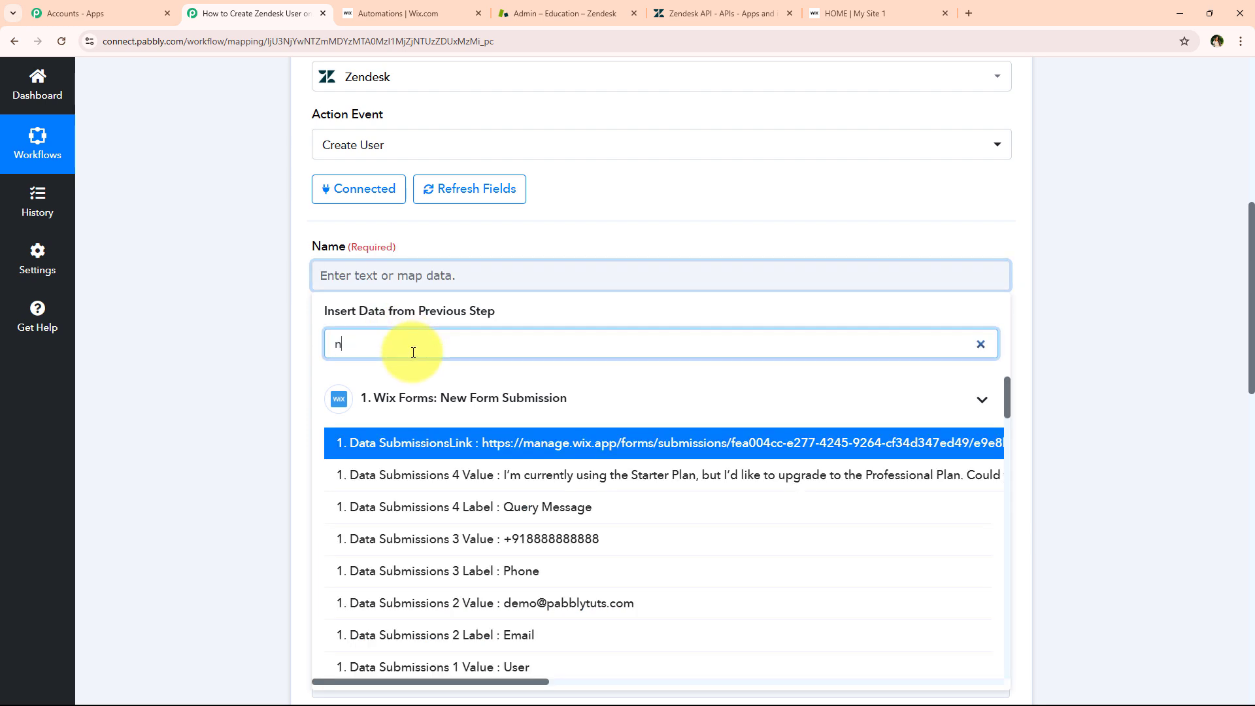
{"action": "type", "text": "a"}
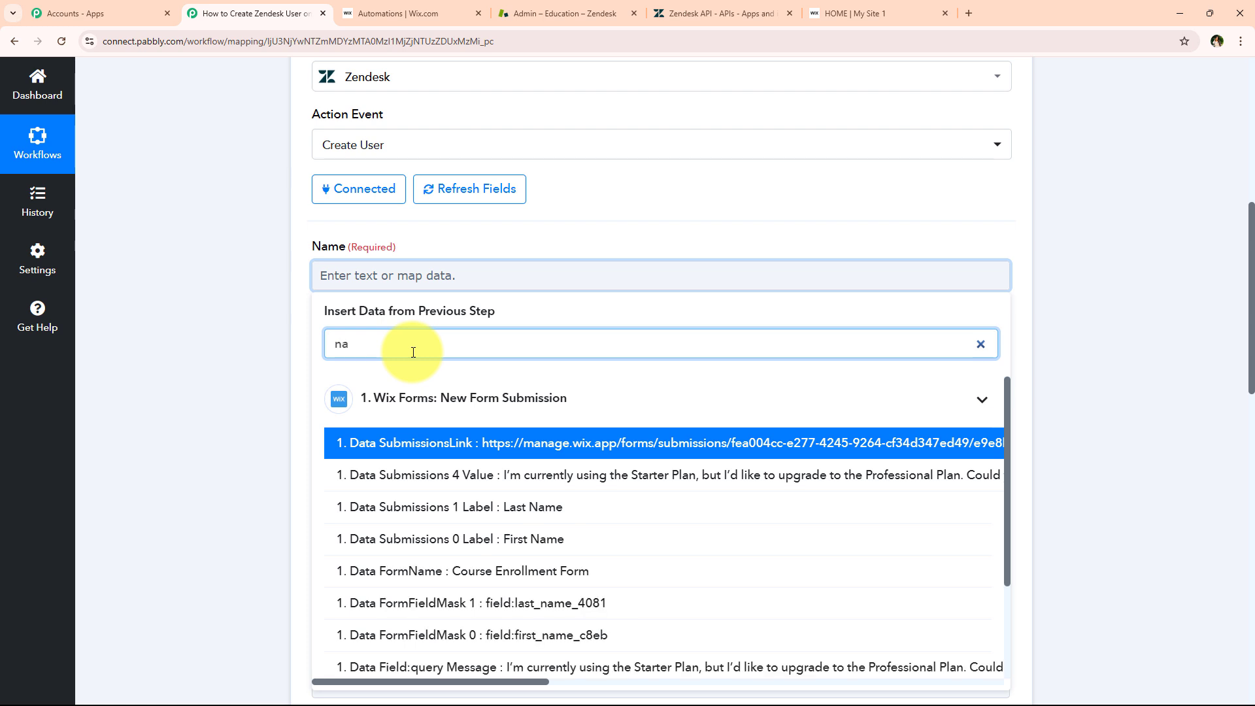
{"action": "type", "text": "me"}
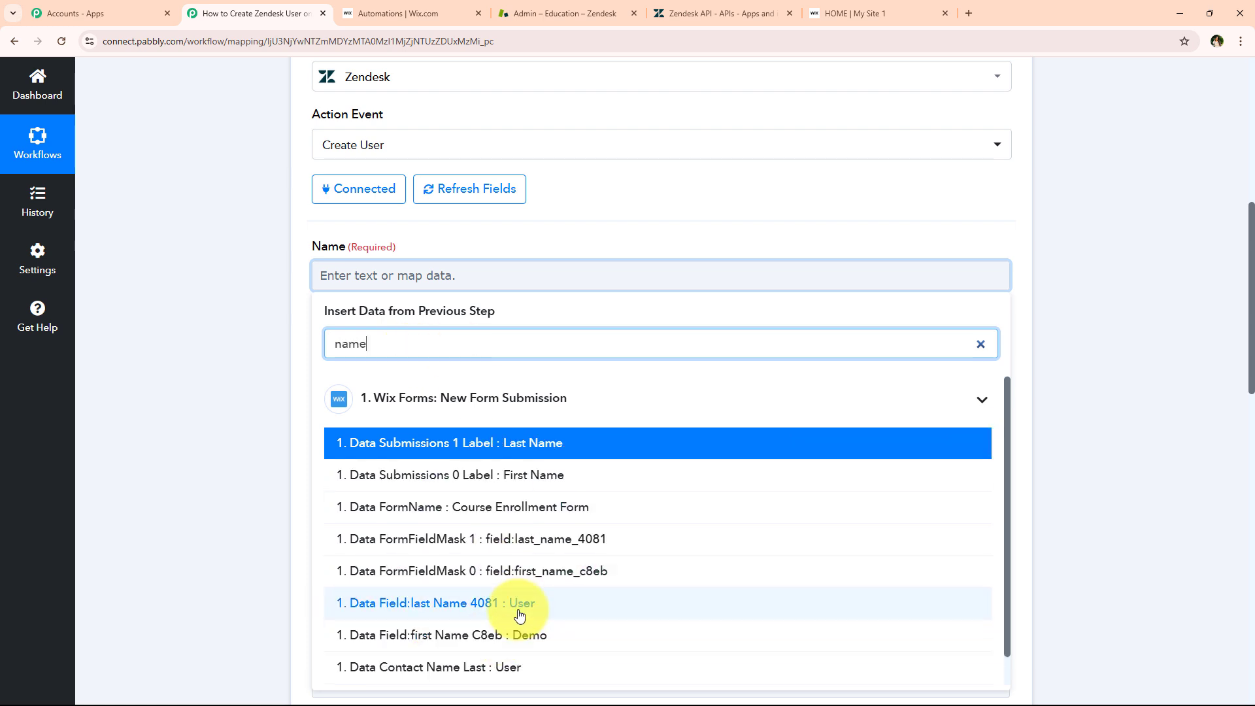
{"action": "left_click", "coordinate": [542, 645]}
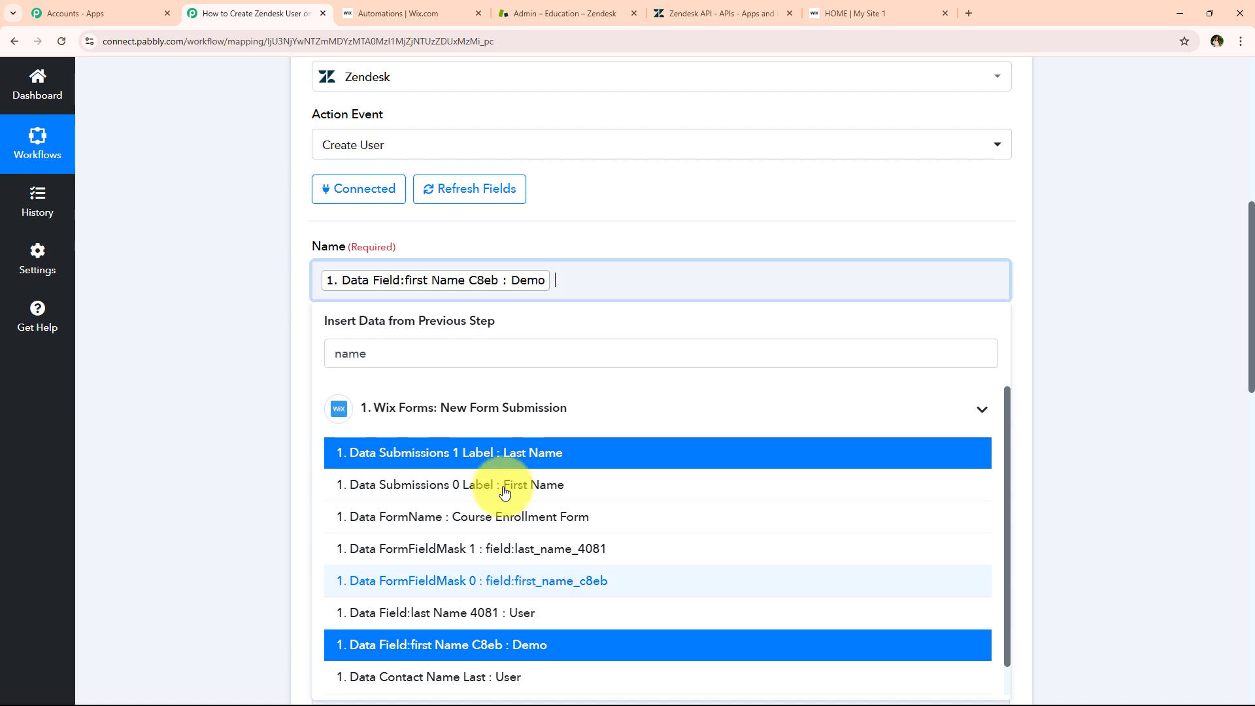
{"action": "left_click", "coordinate": [546, 614]}
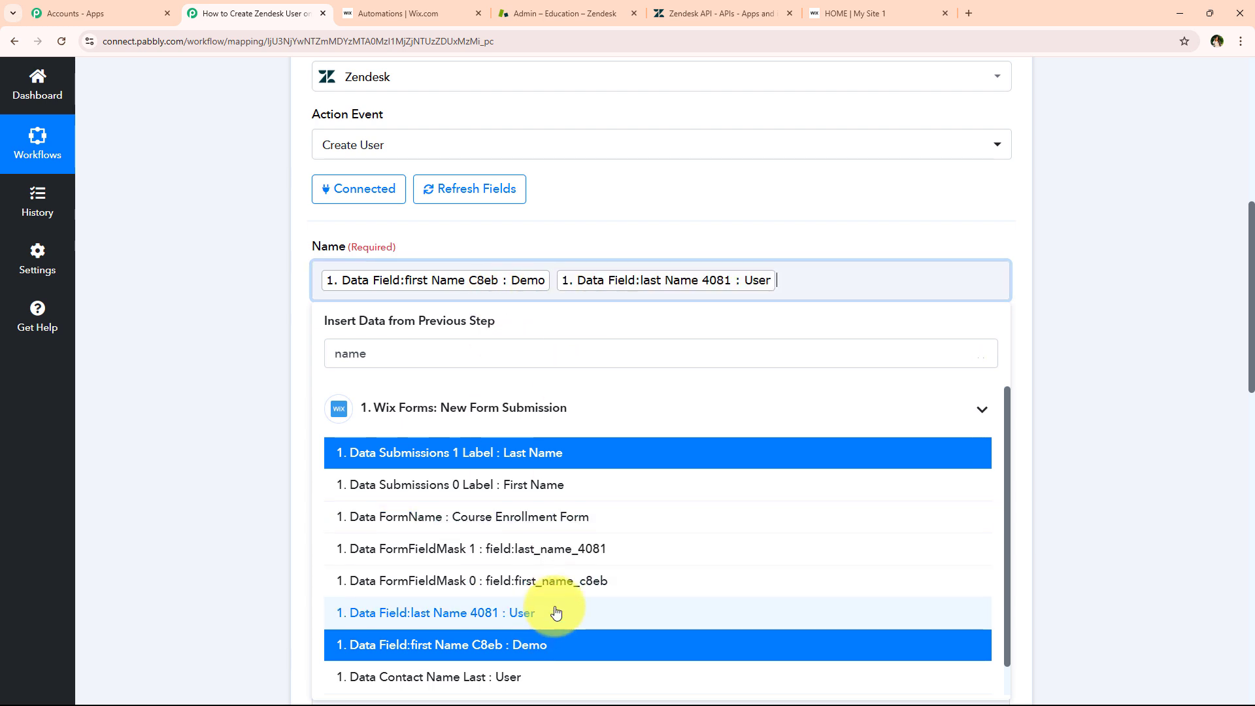
{"action": "left_click", "coordinate": [205, 333]}
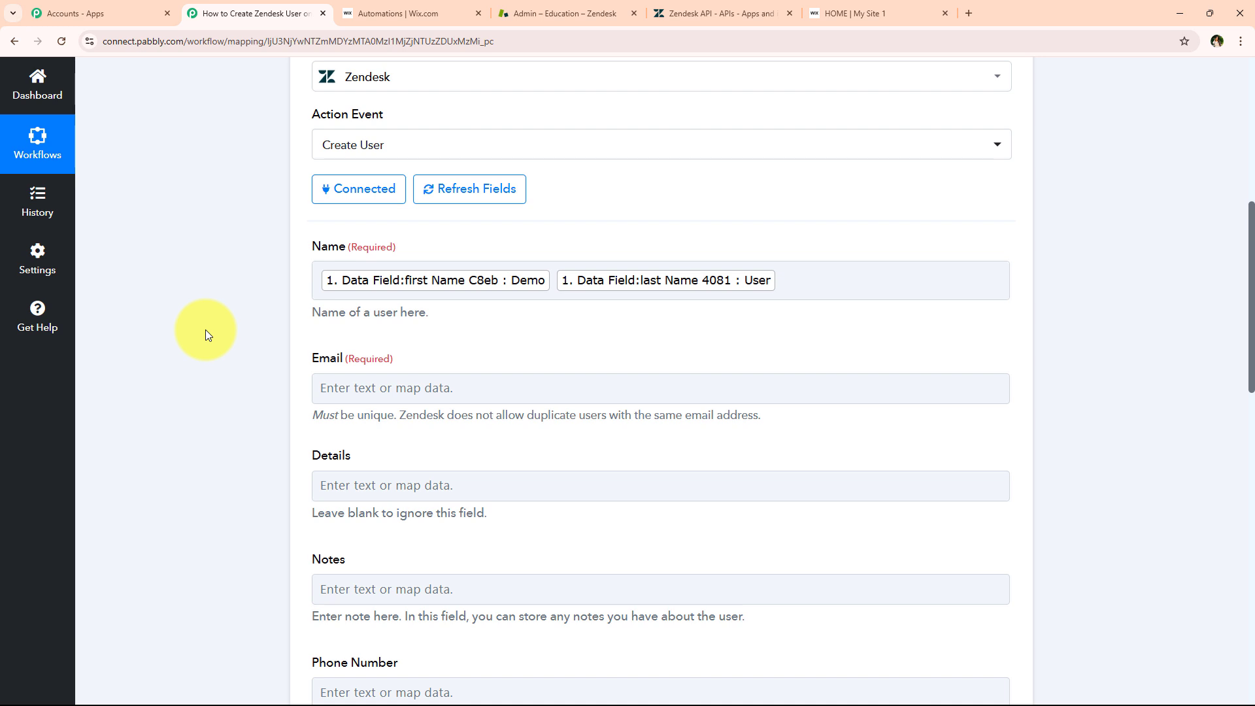
Map the Wix form's email data field into Email
{"action": "scroll", "coordinate": [205, 330], "scroll_direction": "down", "scroll_amount": 1}
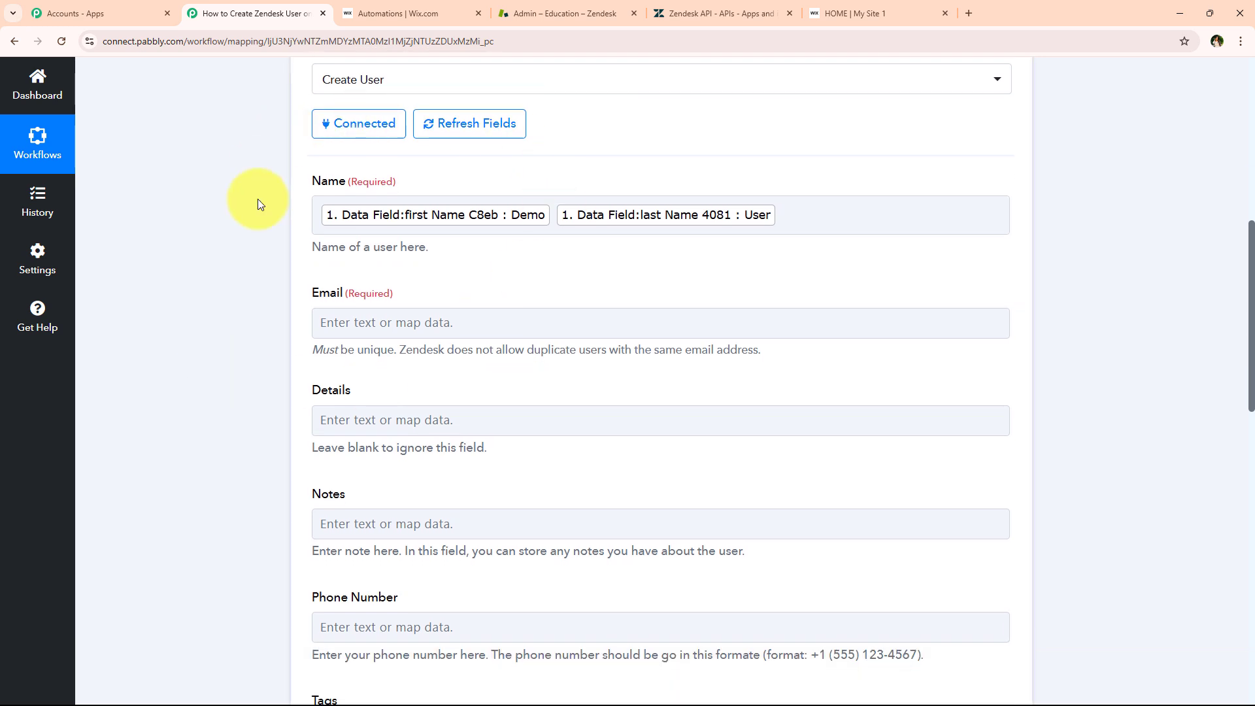
{"action": "left_click", "coordinate": [323, 327]}
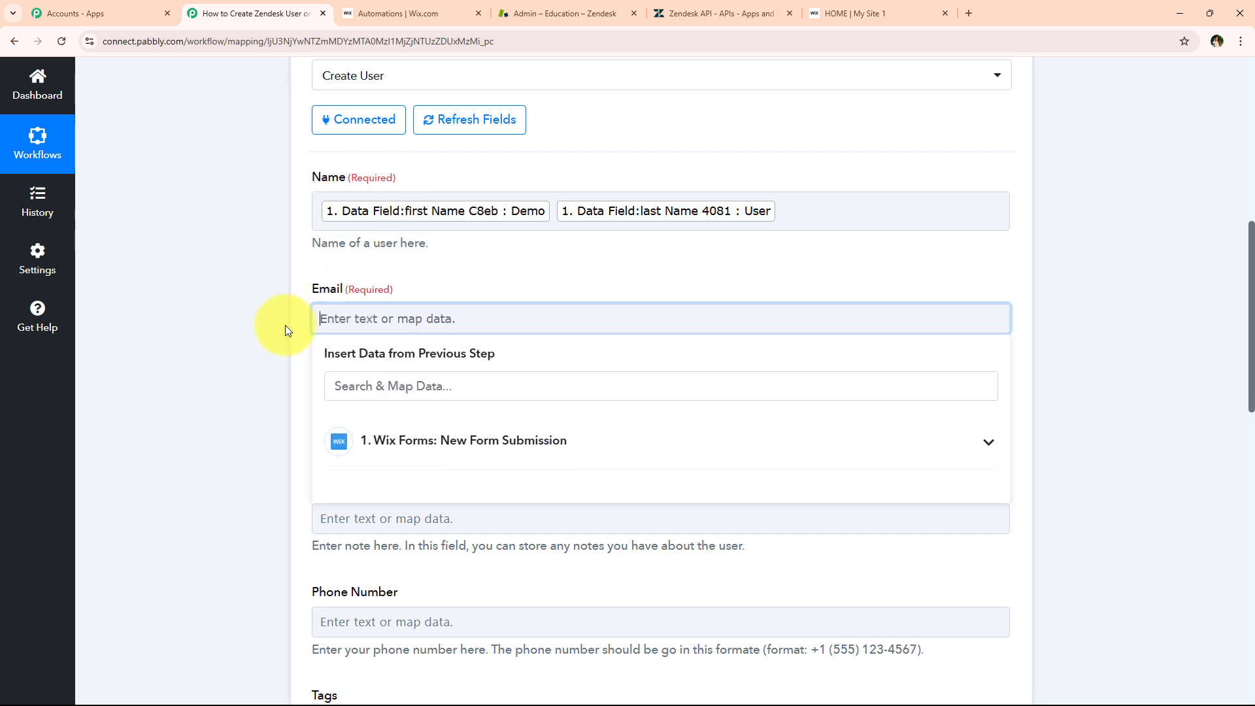
{"action": "scroll", "coordinate": [327, 331], "scroll_direction": "down", "scroll_amount": 1}
{"action": "left_click", "coordinate": [371, 332]}
{"action": "type", "text": "@"}
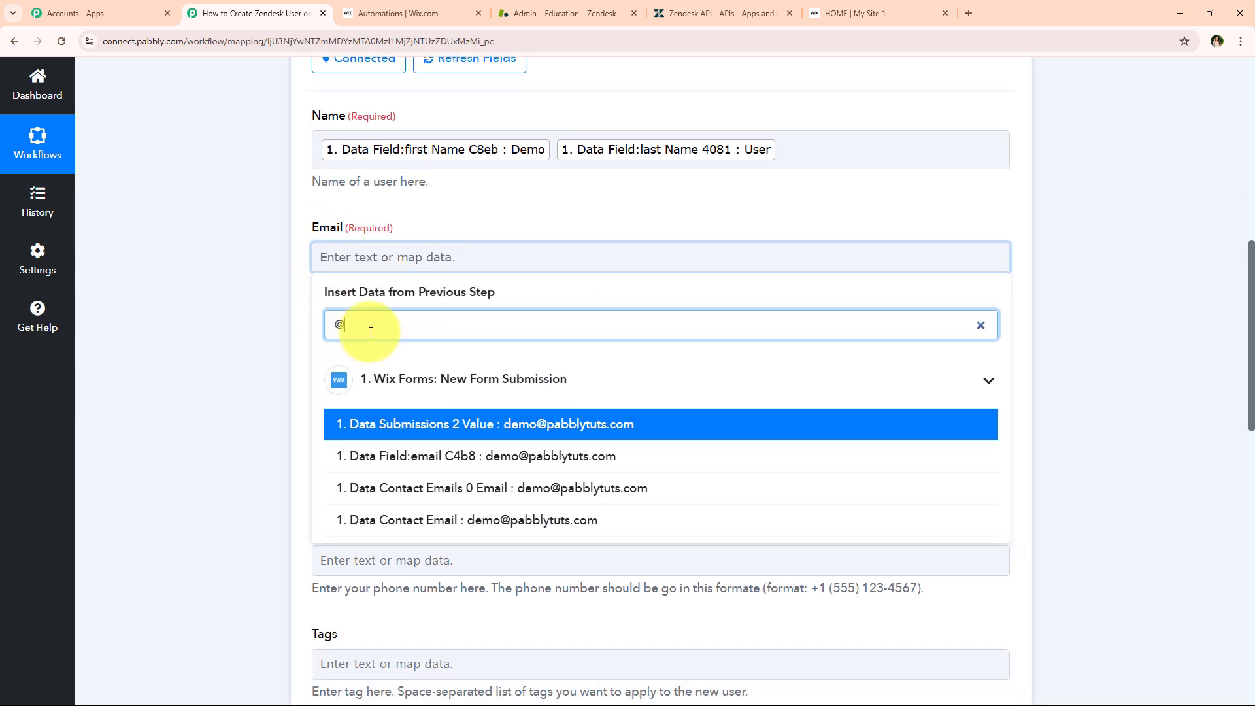
{"action": "left_click", "coordinate": [365, 451]}
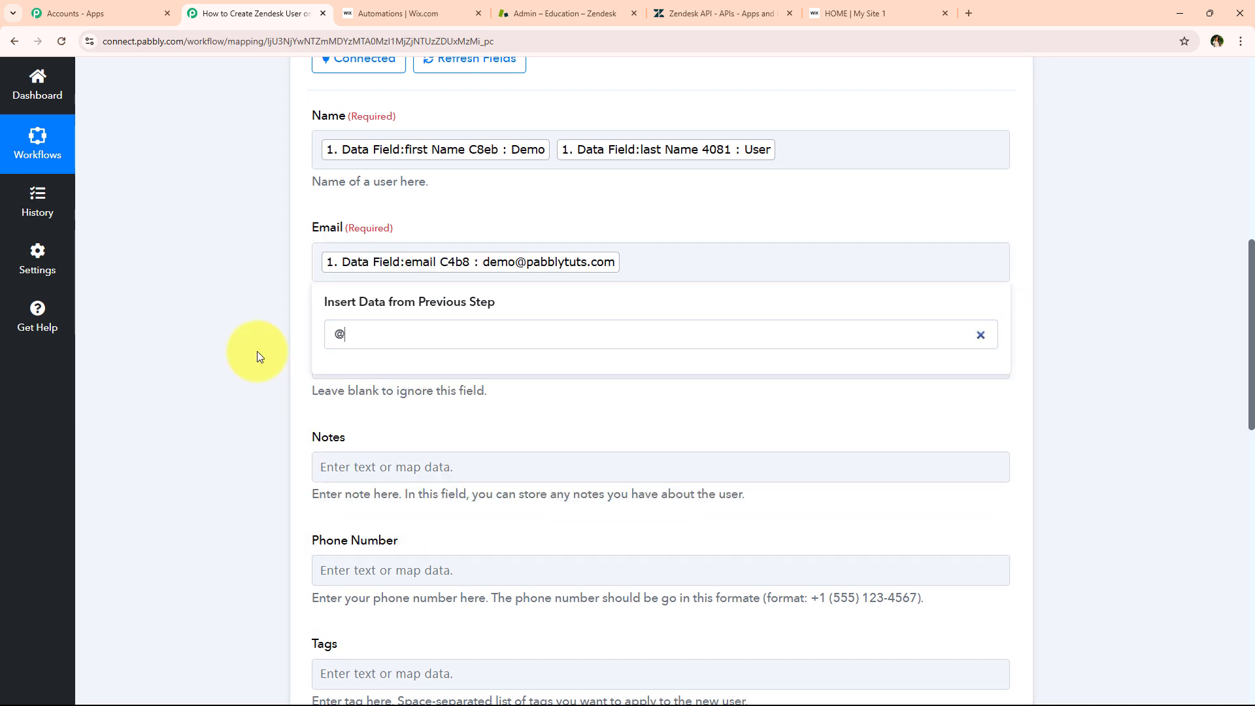
{"action": "scroll", "coordinate": [253, 355], "scroll_direction": "down", "scroll_amount": 1}
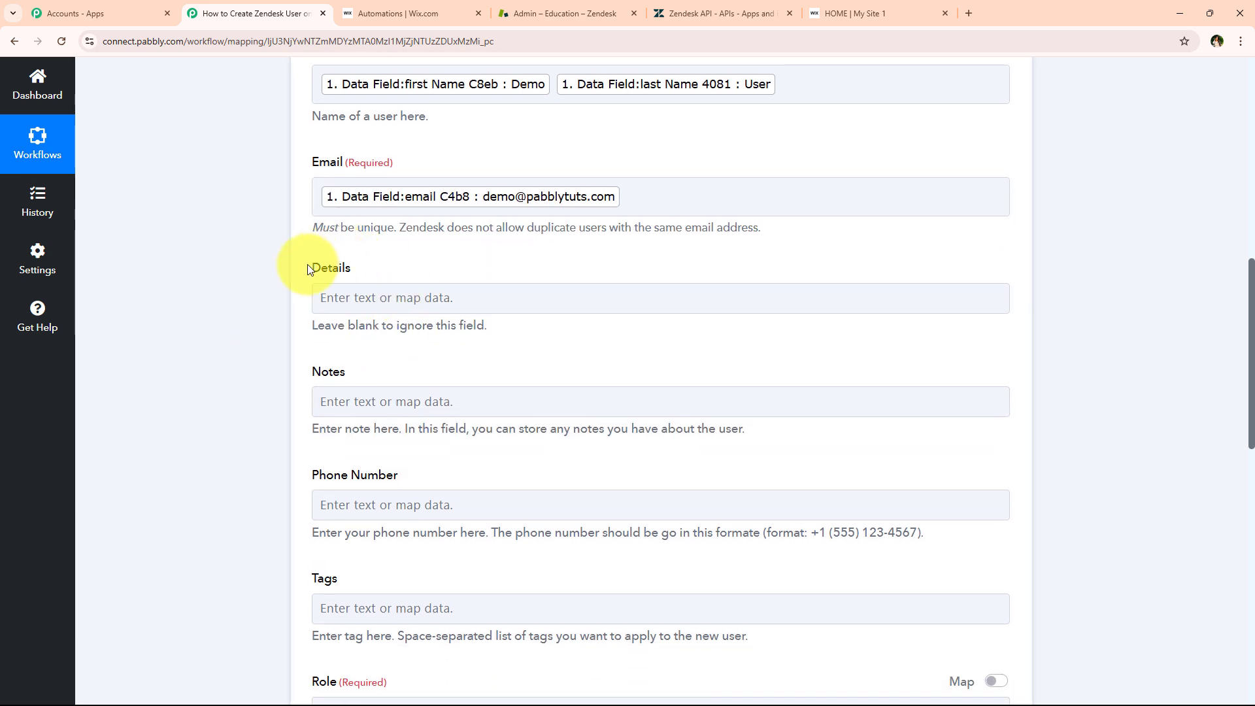
{"action": "left_click", "coordinate": [382, 376]}
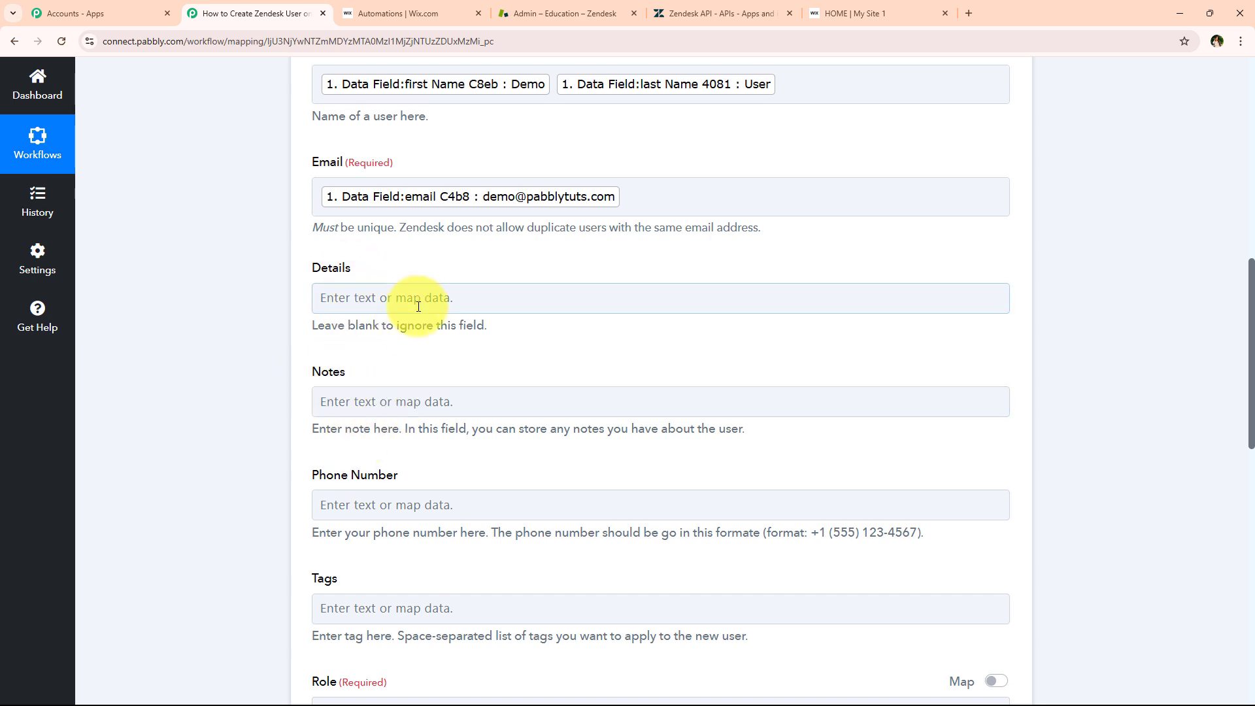
{"action": "scroll", "coordinate": [278, 379], "scroll_direction": "down", "scroll_amount": 2}
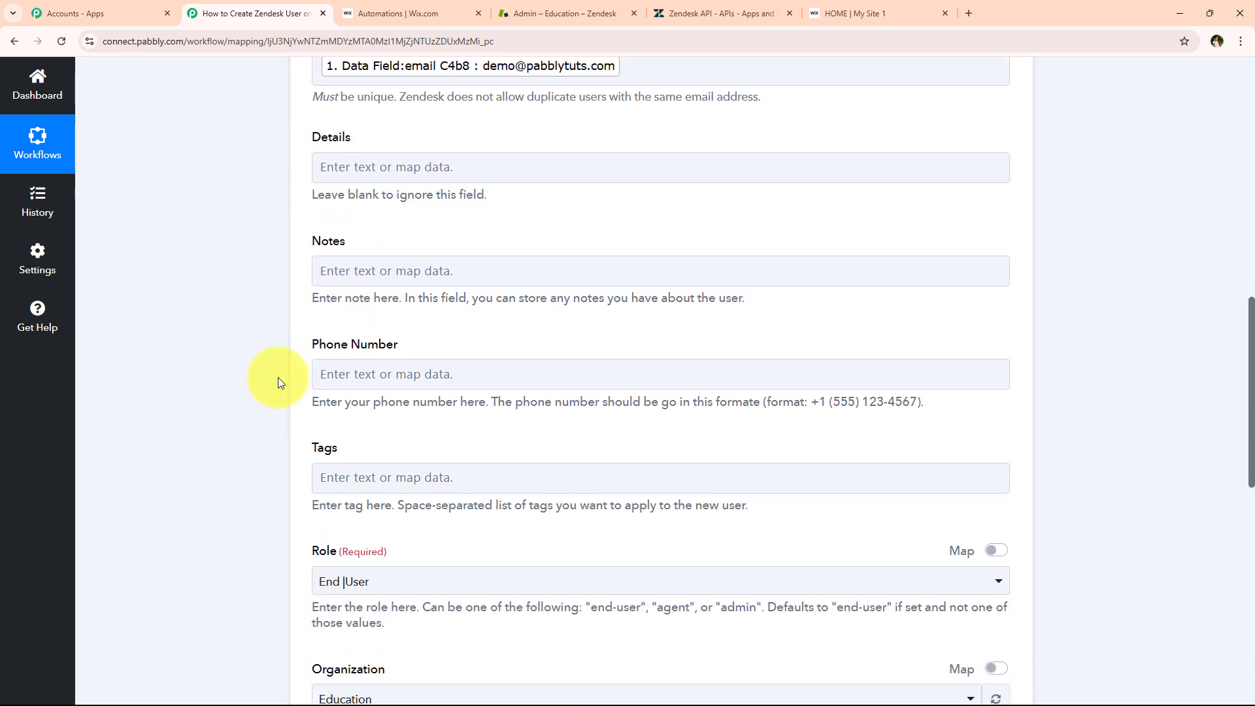
{"action": "scroll", "coordinate": [278, 383], "scroll_direction": "down", "scroll_amount": 1}
Map the Wix form's phone data field into Phone Number
{"action": "left_click", "coordinate": [320, 306]}
{"action": "left_click", "coordinate": [398, 378]}
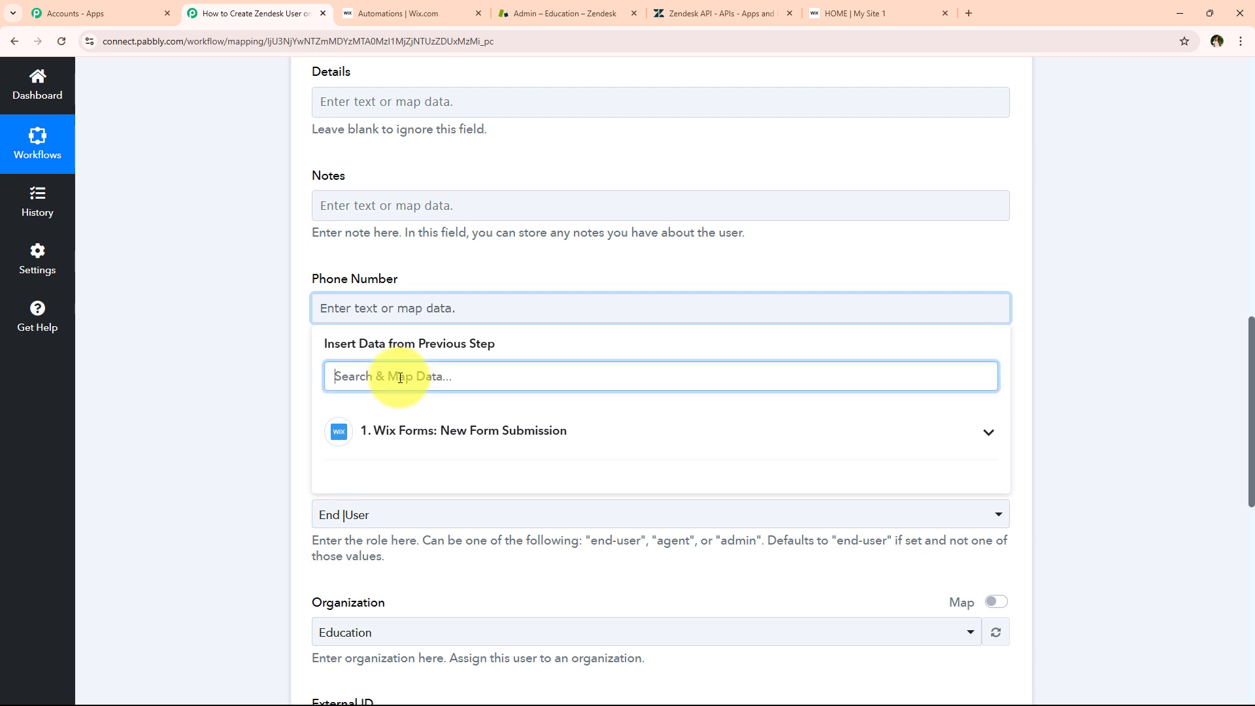
{"action": "type", "text": "ph"}
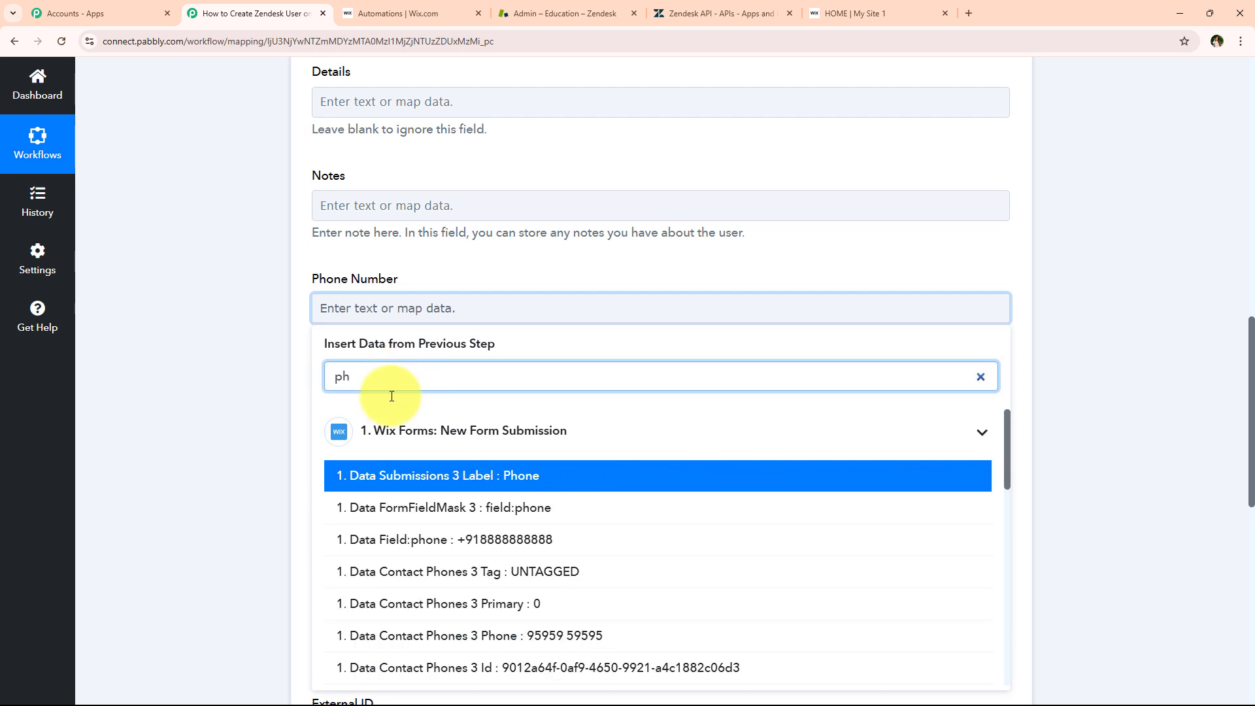
{"action": "left_click", "coordinate": [378, 540]}
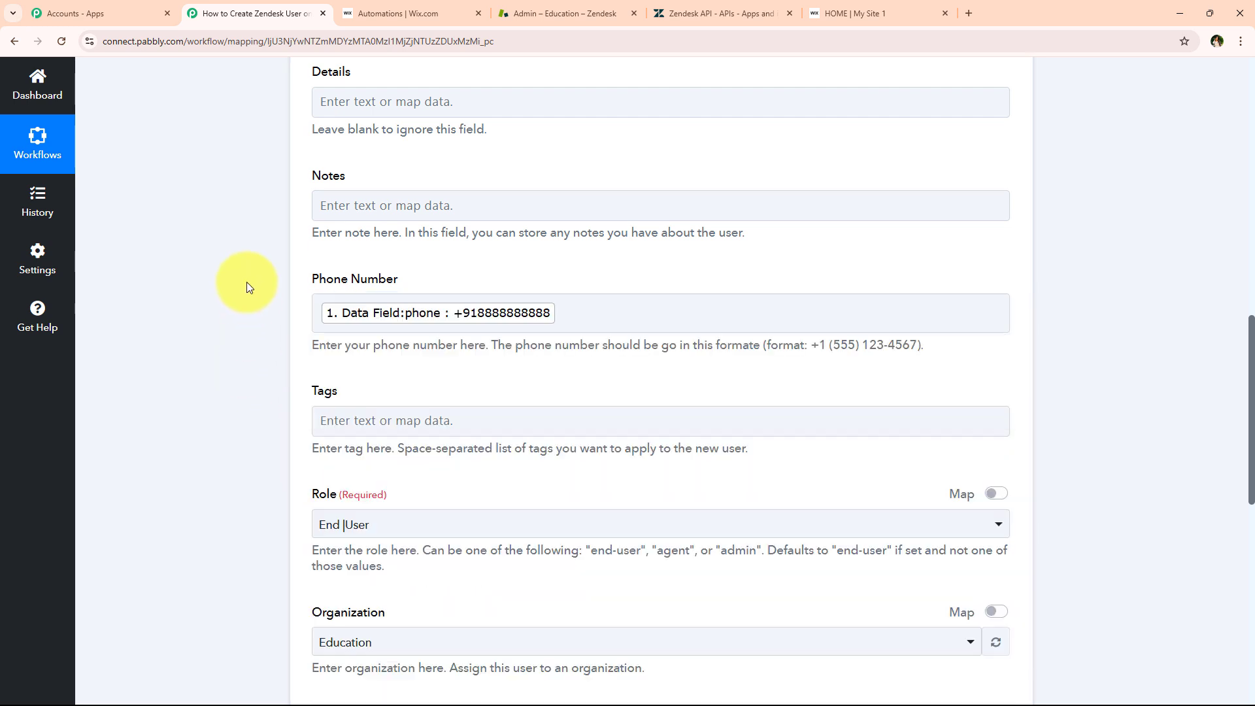
{"action": "scroll", "coordinate": [237, 312], "scroll_direction": "down", "scroll_amount": 2}
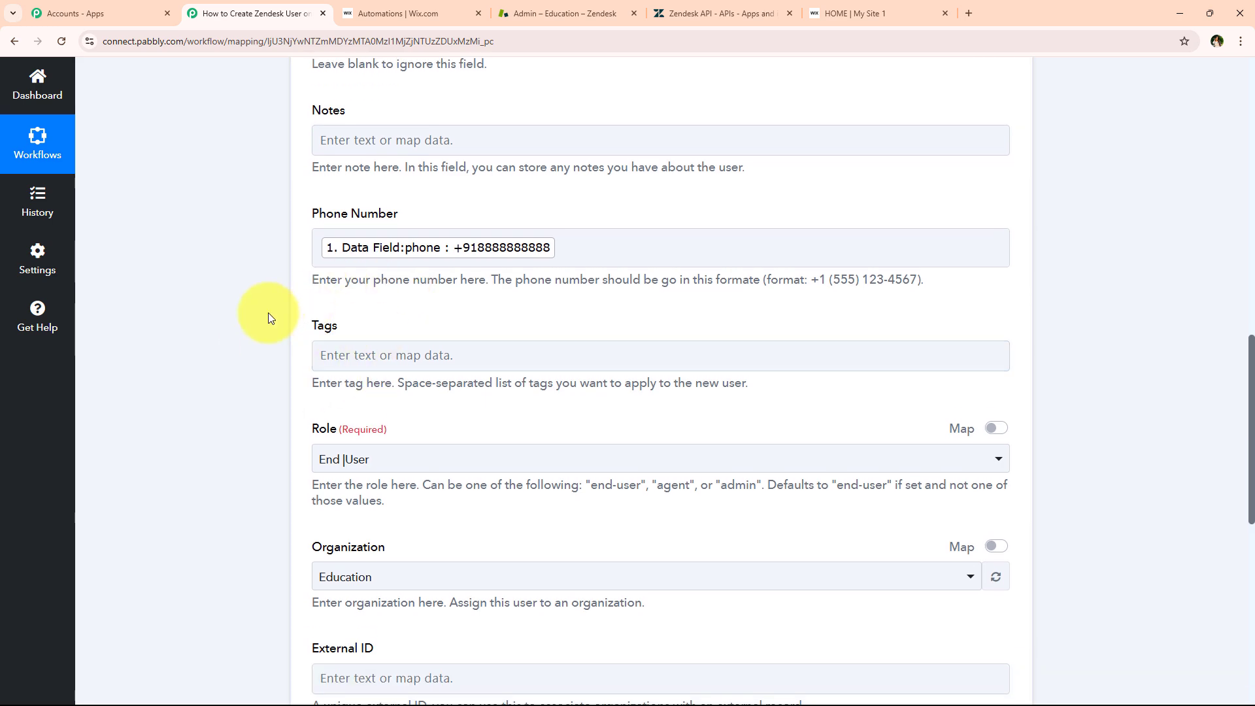
{"action": "scroll", "coordinate": [269, 273], "scroll_direction": "down", "scroll_amount": 2}
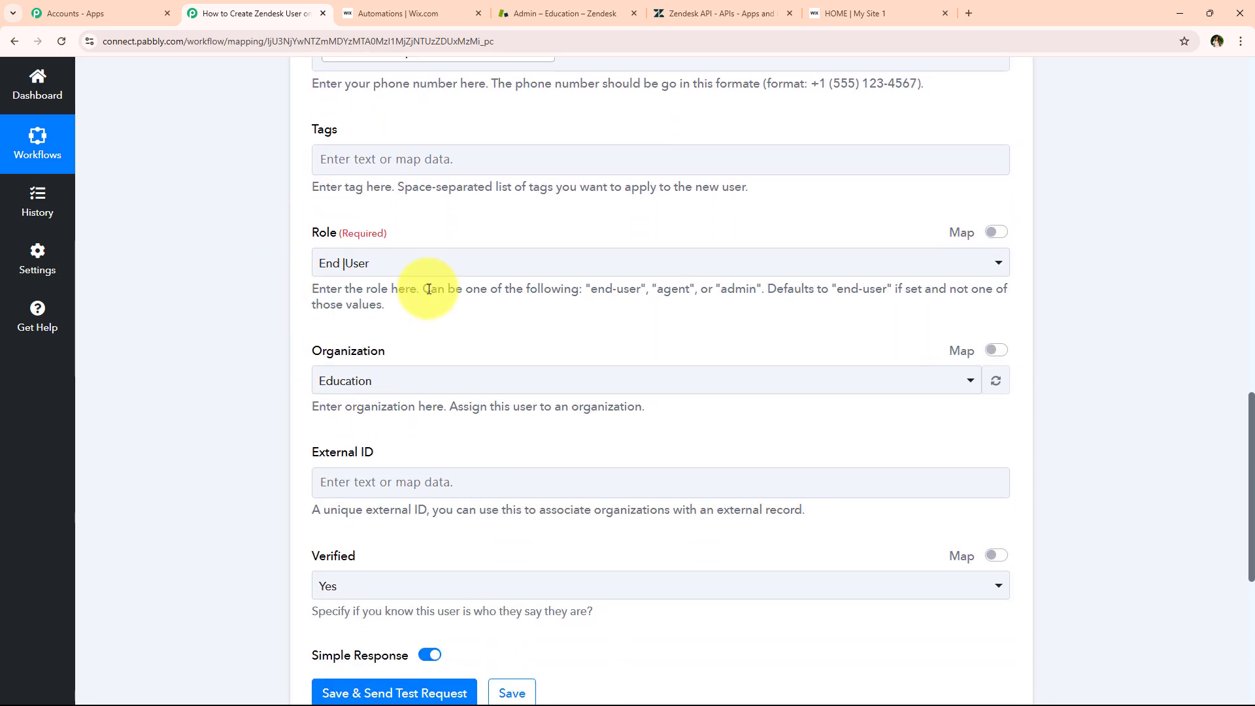
Set the Role to End User and the Organization to Education
{"action": "left_click", "coordinate": [391, 261]}
{"action": "left_click", "coordinate": [328, 339]}
{"action": "scroll", "coordinate": [414, 327], "scroll_direction": "down", "scroll_amount": 1}
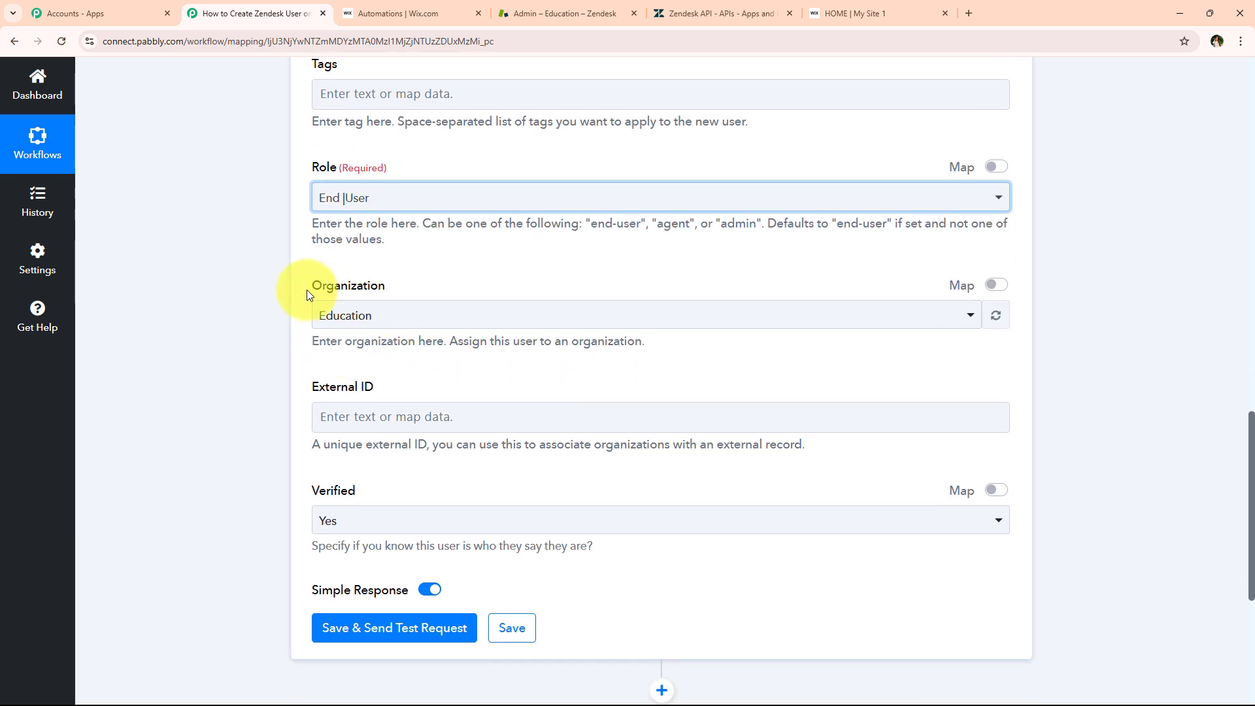
{"action": "left_click_drag", "start_coordinate": [314, 288], "coordinate": [412, 317]}
{"action": "left_click", "coordinate": [412, 317]}
{"action": "left_click", "coordinate": [382, 401]}
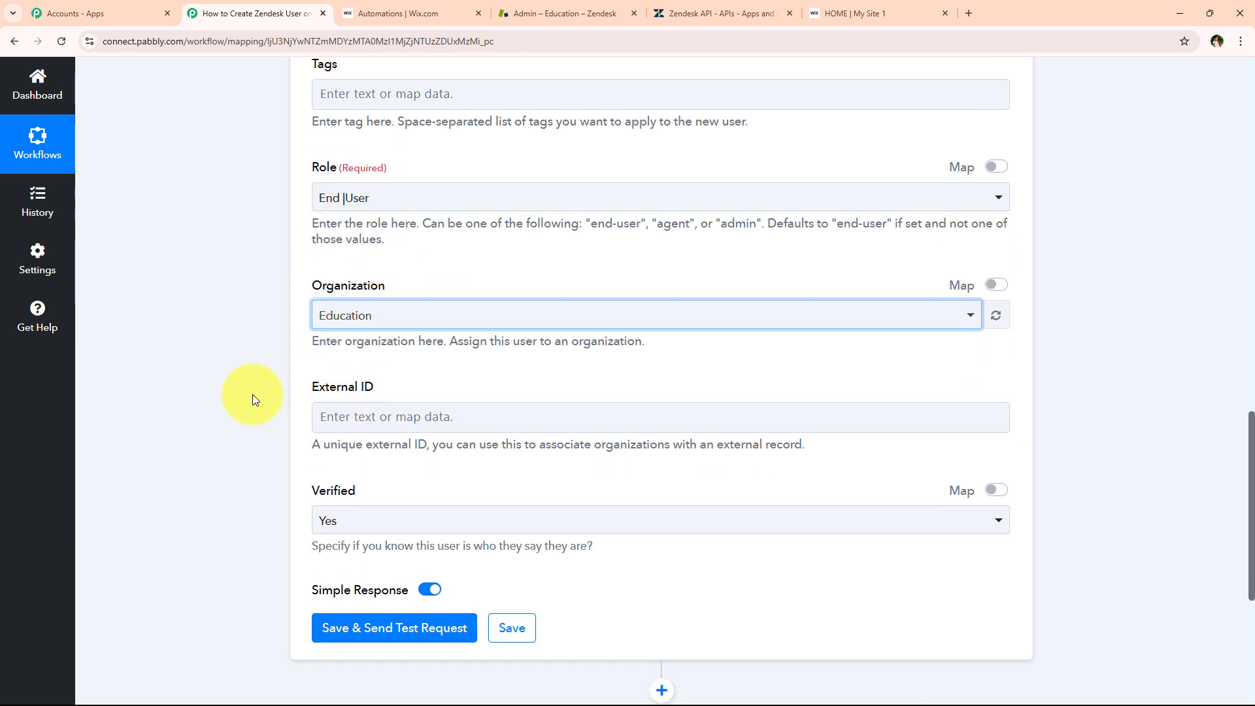
{"action": "scroll", "coordinate": [275, 425], "scroll_direction": "down", "scroll_amount": 1}
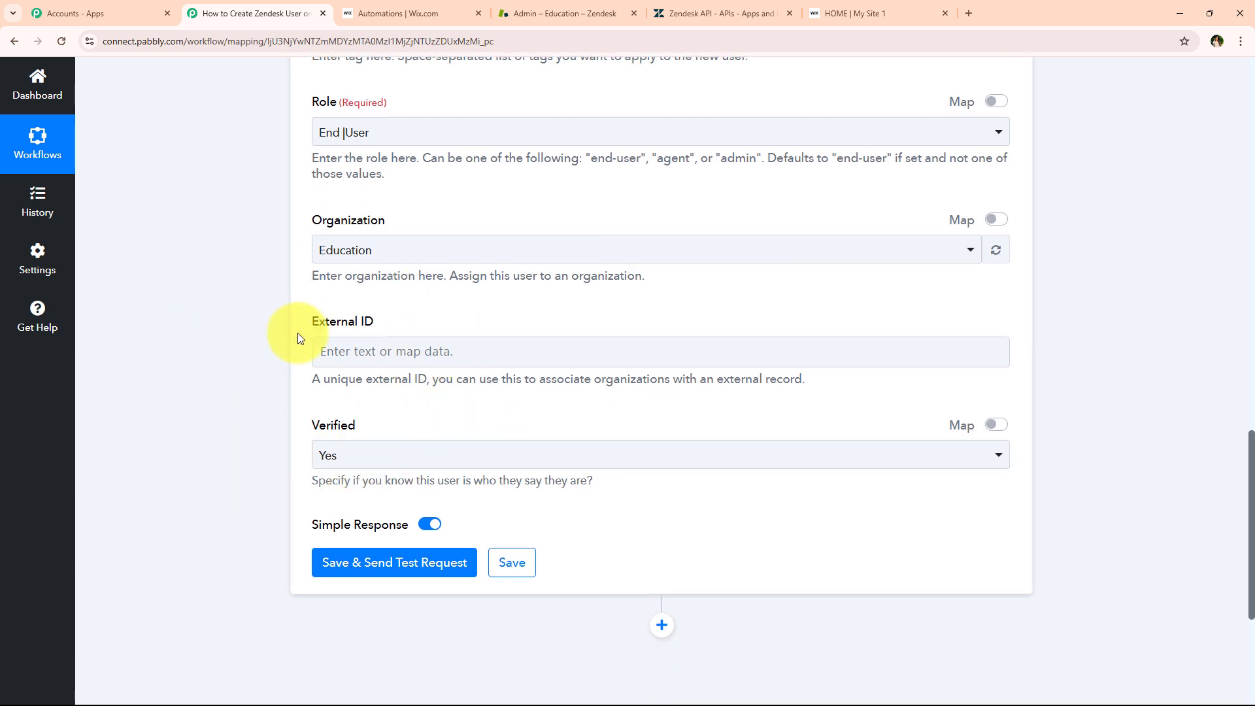
{"action": "scroll", "coordinate": [285, 335], "scroll_direction": "down", "scroll_amount": 3}
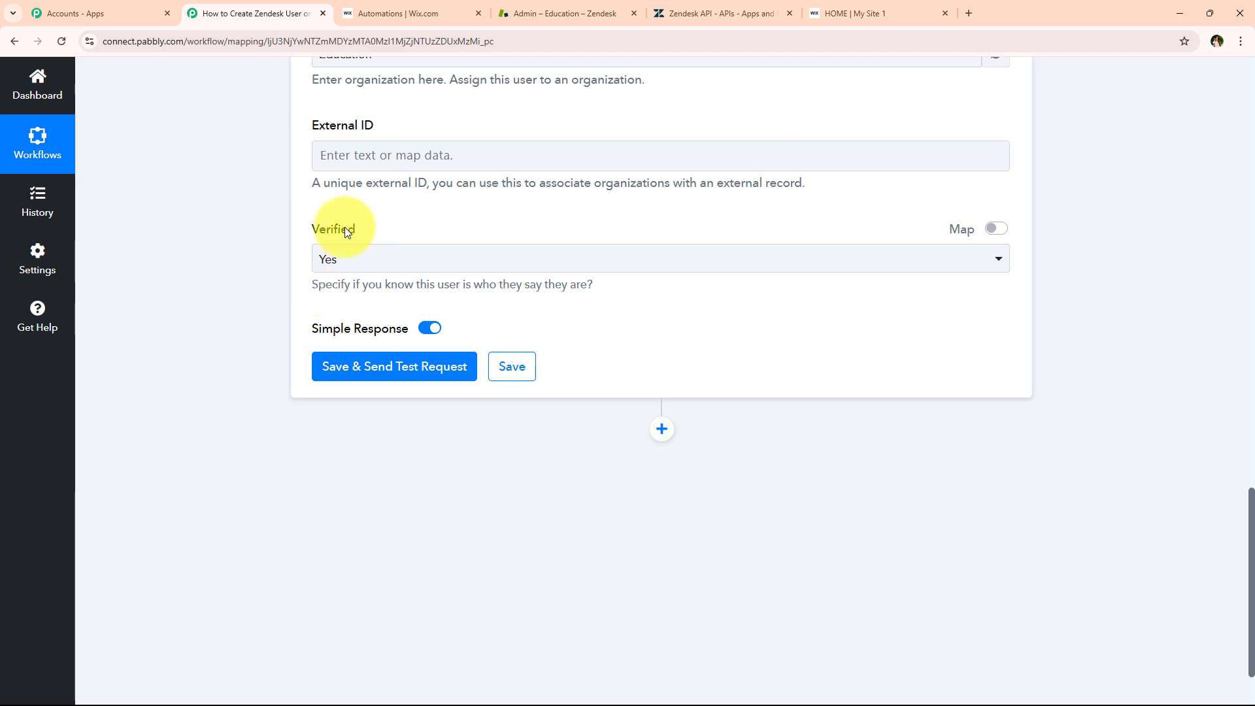
{"action": "scroll", "coordinate": [245, 317], "scroll_direction": "up", "scroll_amount": 9}
{"action": "scroll", "coordinate": [279, 155], "scroll_direction": "up", "scroll_amount": 3}
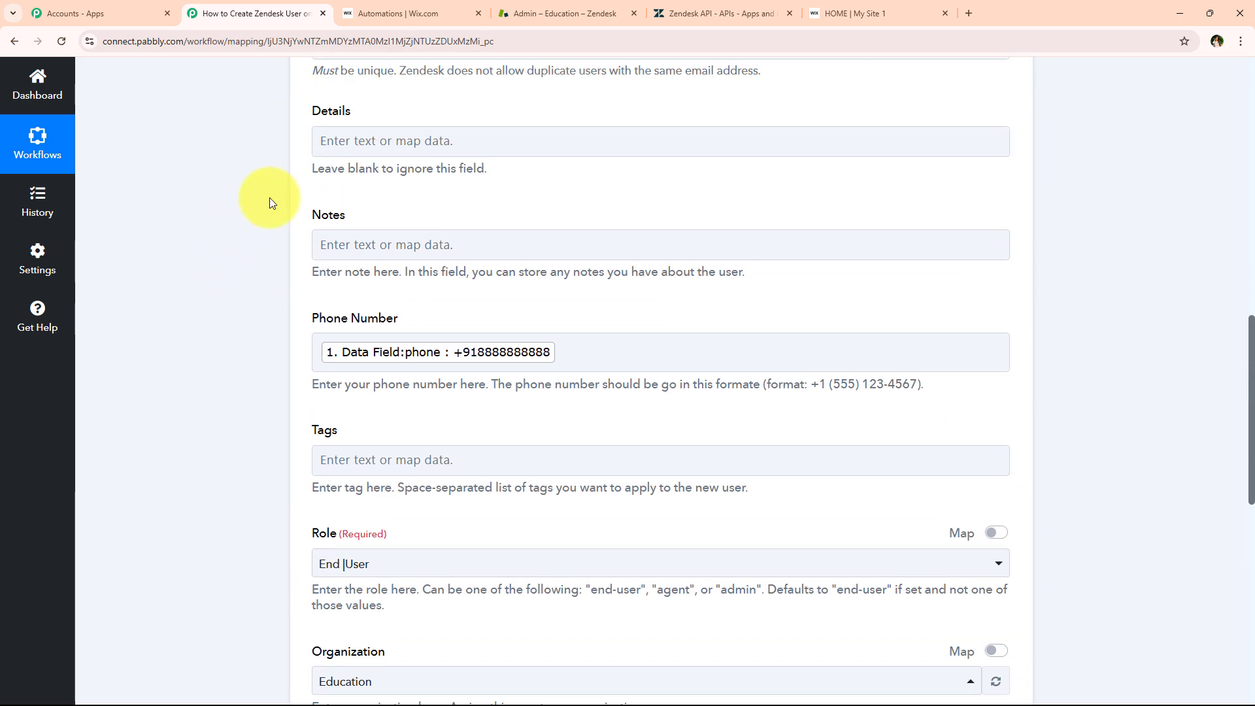
{"action": "scroll", "coordinate": [261, 252], "scroll_direction": "down", "scroll_amount": 9}
{"action": "scroll", "coordinate": [253, 336], "scroll_direction": "down", "scroll_amount": 5}
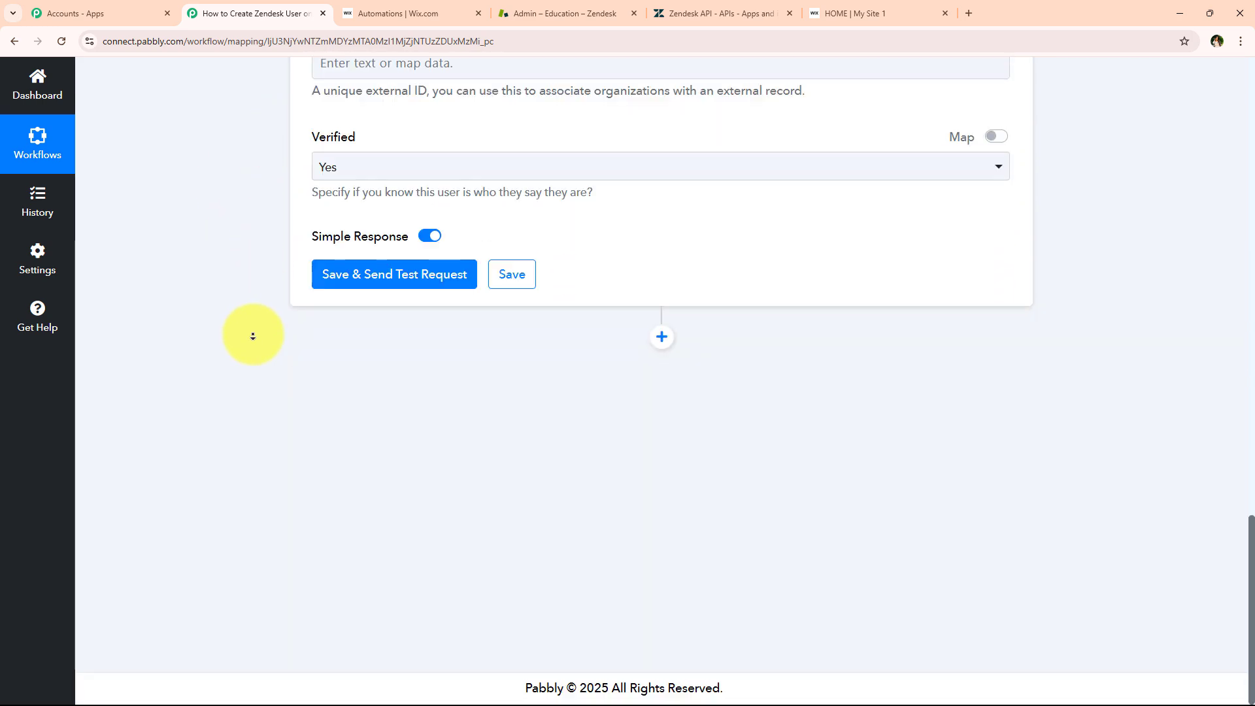
Save and send the test request, then check the returned user id, name and email
{"action": "left_click", "coordinate": [357, 280]}
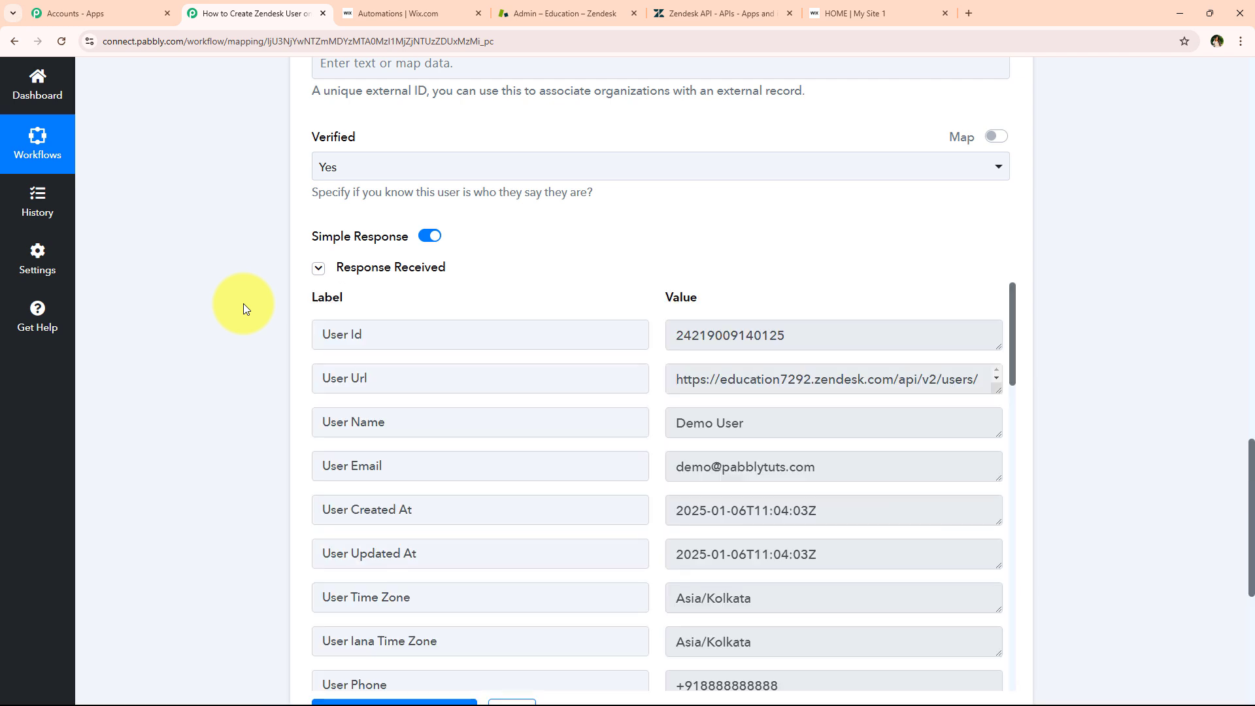
{"action": "scroll", "coordinate": [710, 405], "scroll_direction": "up", "scroll_amount": 1}
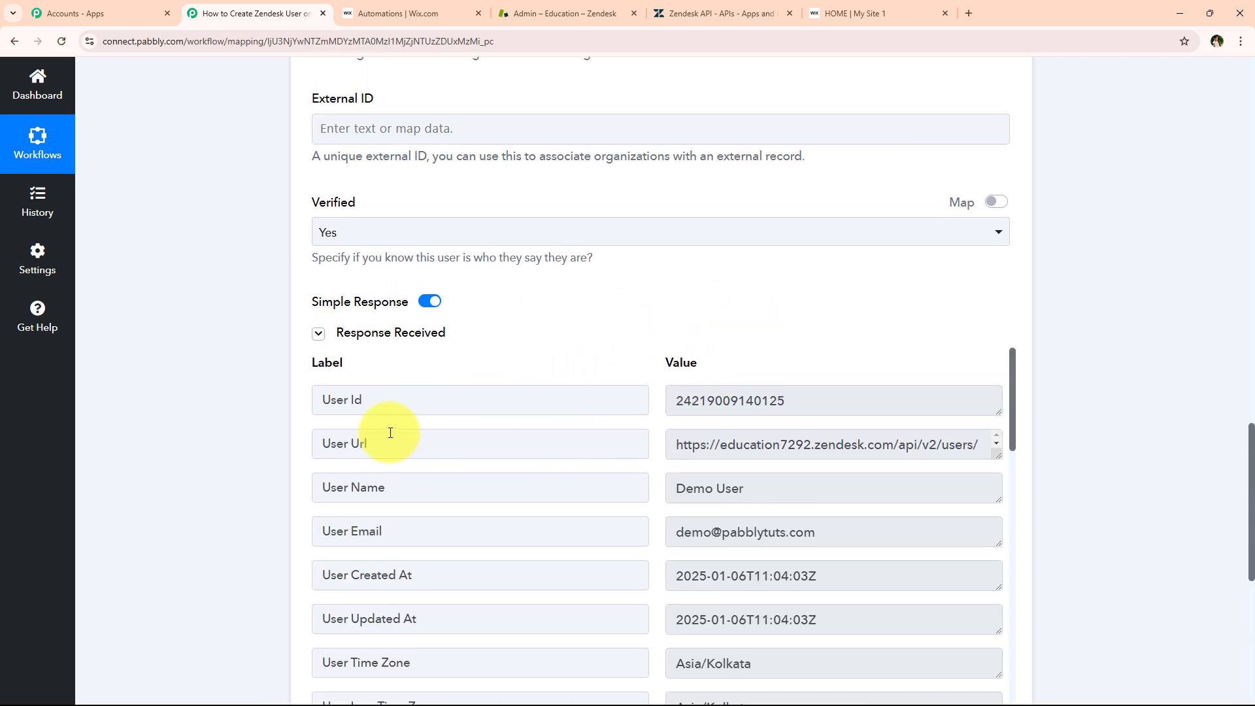
{"action": "scroll", "coordinate": [234, 481], "scroll_direction": "down", "scroll_amount": 2}
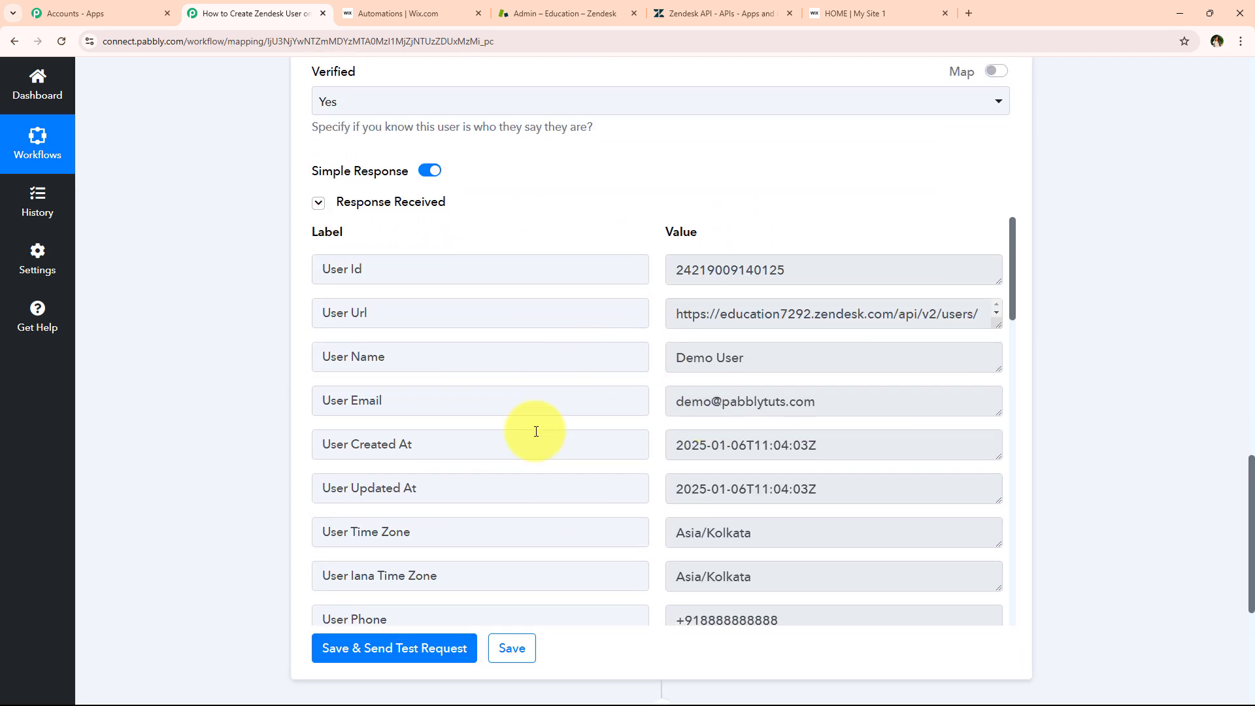
{"action": "scroll", "coordinate": [535, 429], "scroll_direction": "down", "scroll_amount": 2}
{"action": "scroll", "coordinate": [536, 432], "scroll_direction": "up", "scroll_amount": 2}
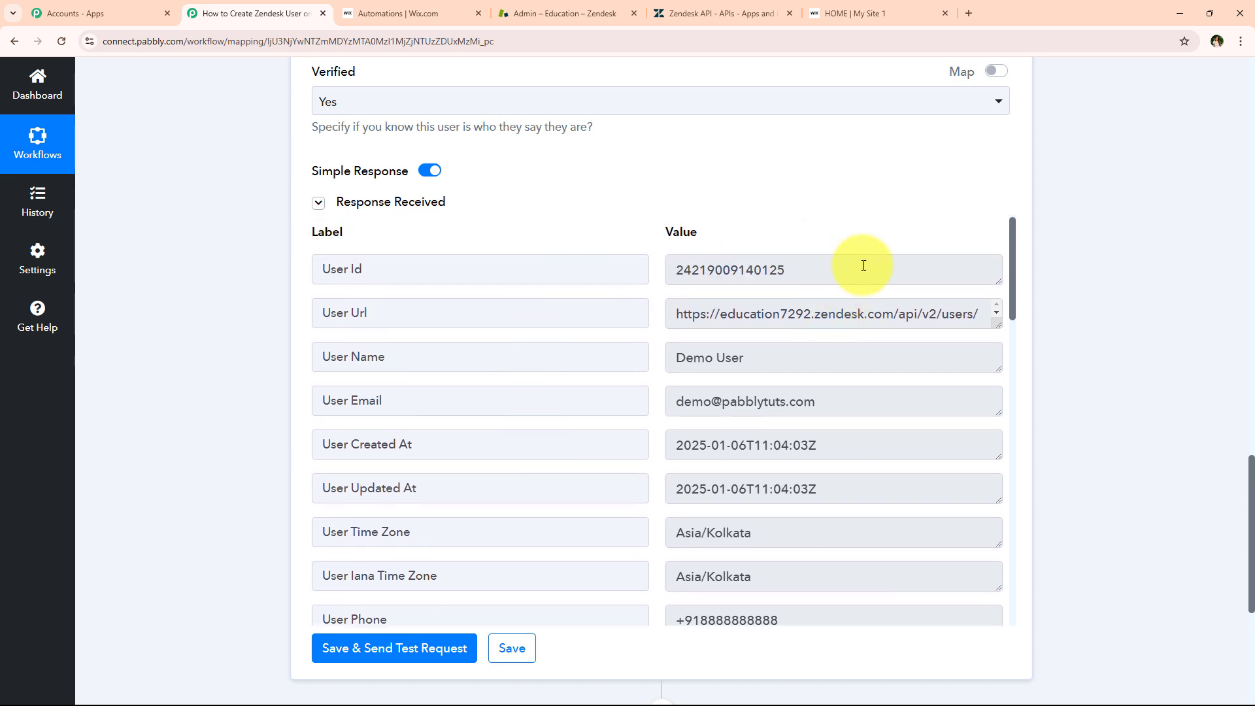
{"action": "double_click", "coordinate": [700, 271]}
{"action": "left_click", "coordinate": [159, 445]}
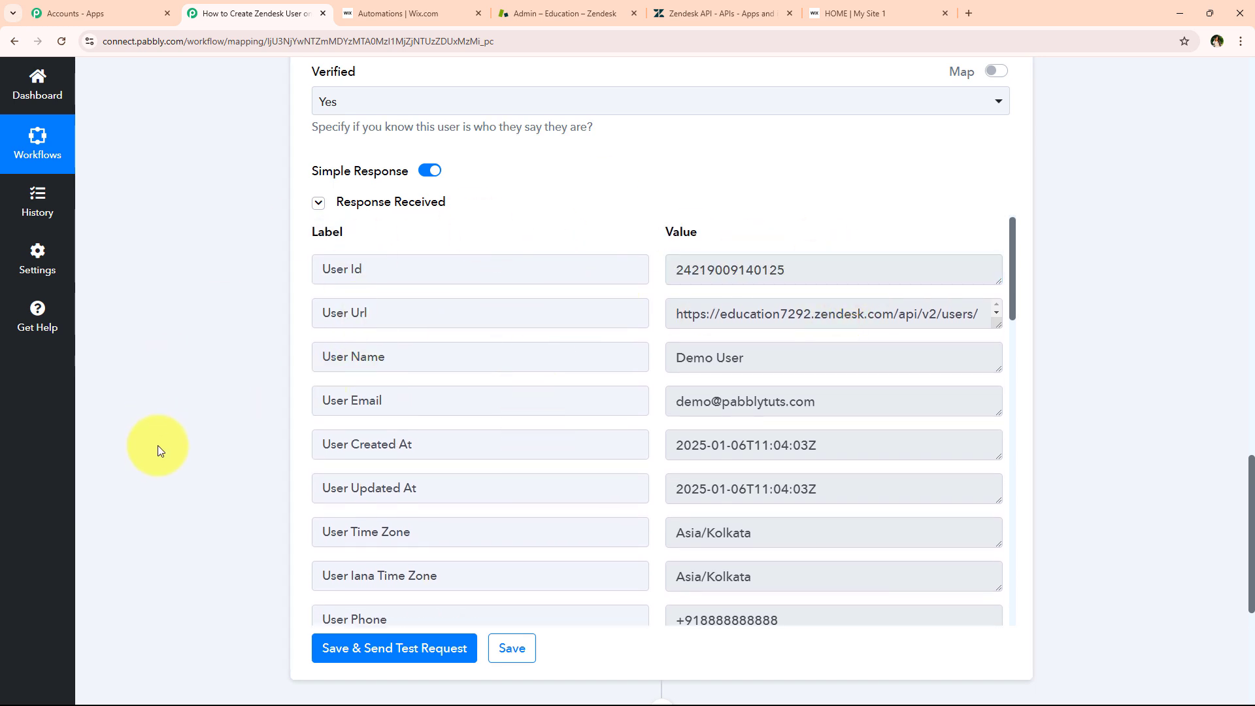
{"action": "middle_click", "coordinate": [204, 447]}
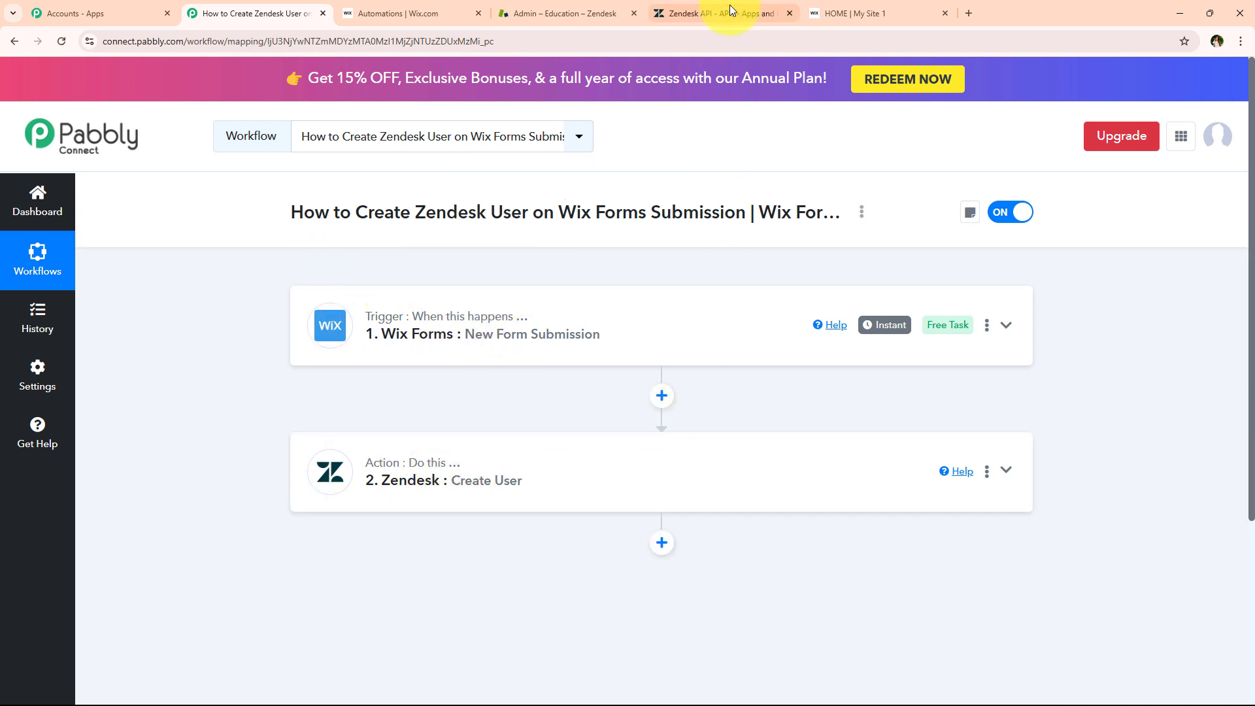
Reload Zendesk's Customers list to confirm Demo User appears among six customers, then return to the workflow
{"action": "left_click", "coordinate": [523, 8]}
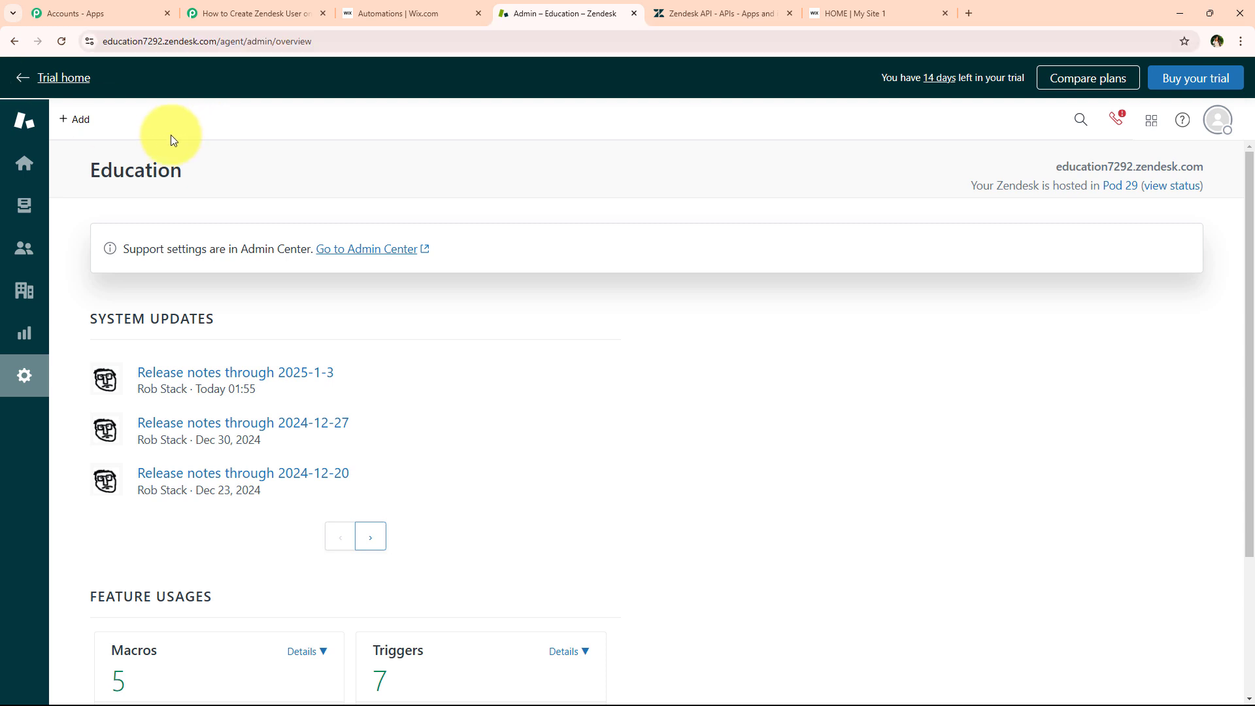
{"action": "left_click", "coordinate": [16, 247]}
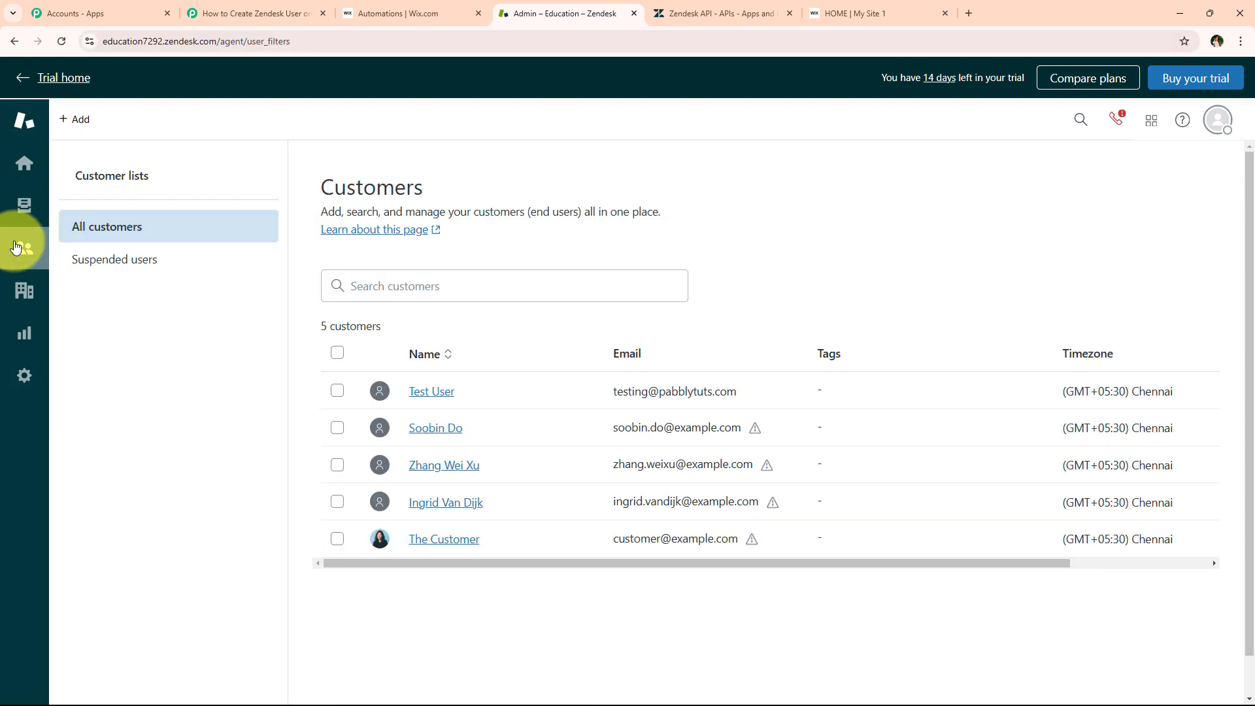
{"action": "left_click", "coordinate": [68, 51]}
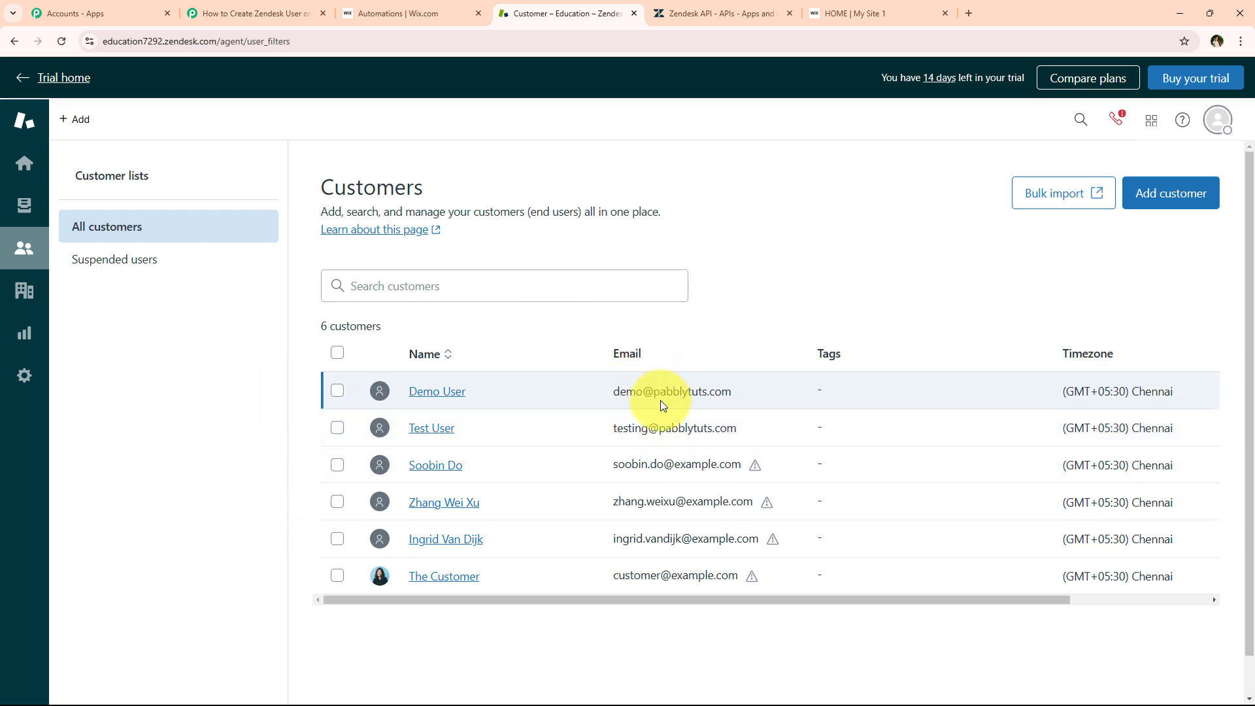
{"action": "left_click", "coordinate": [241, 13]}
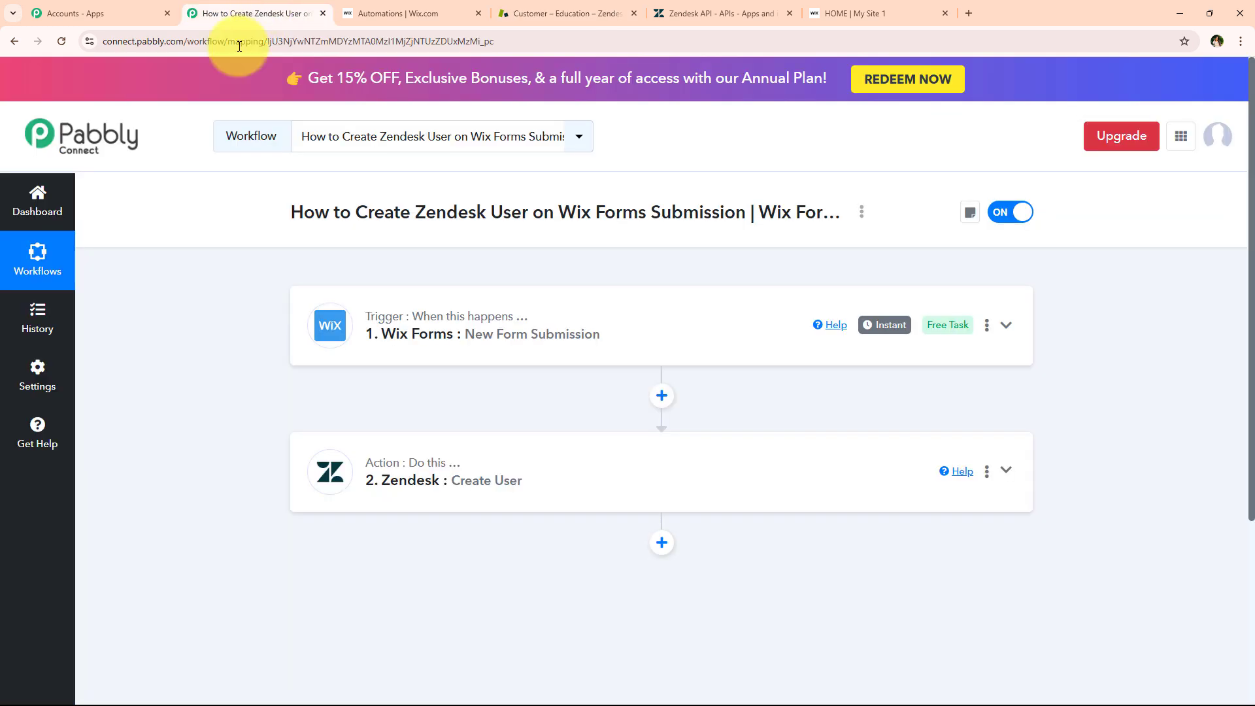